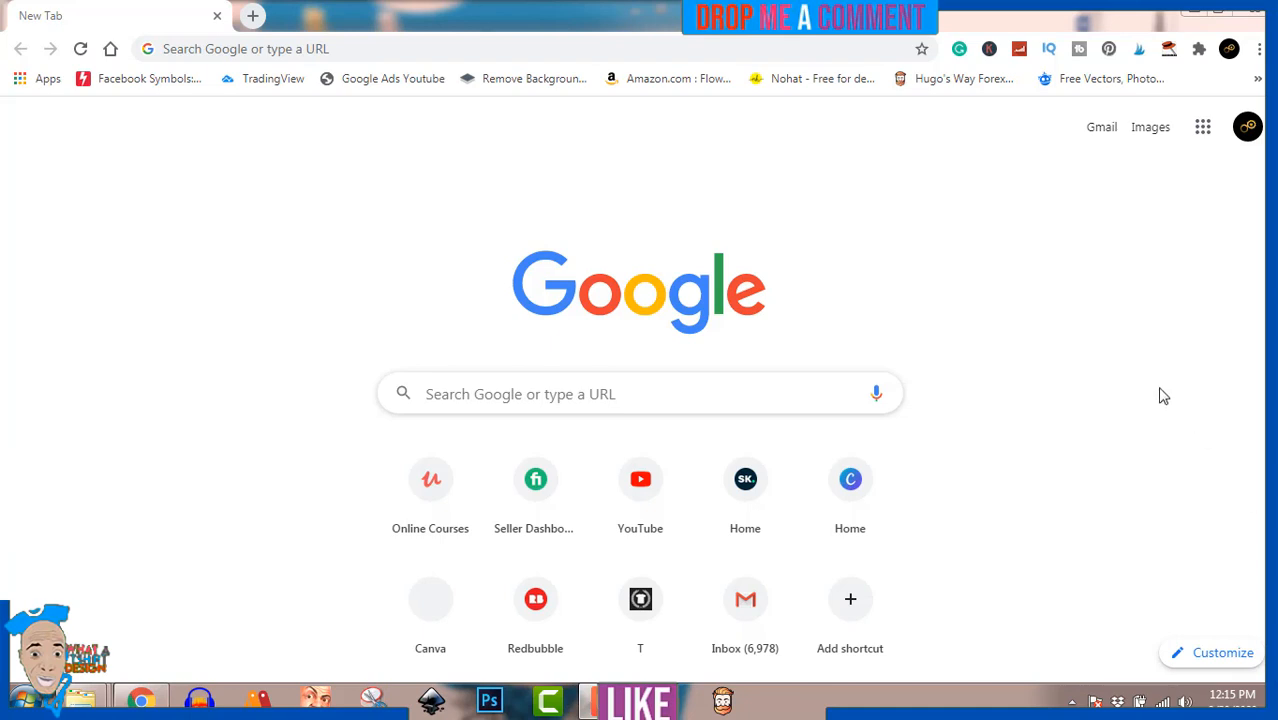
Step: Open Canva and create a new custom-size design of 4500 × 5400 px
click(850, 485)
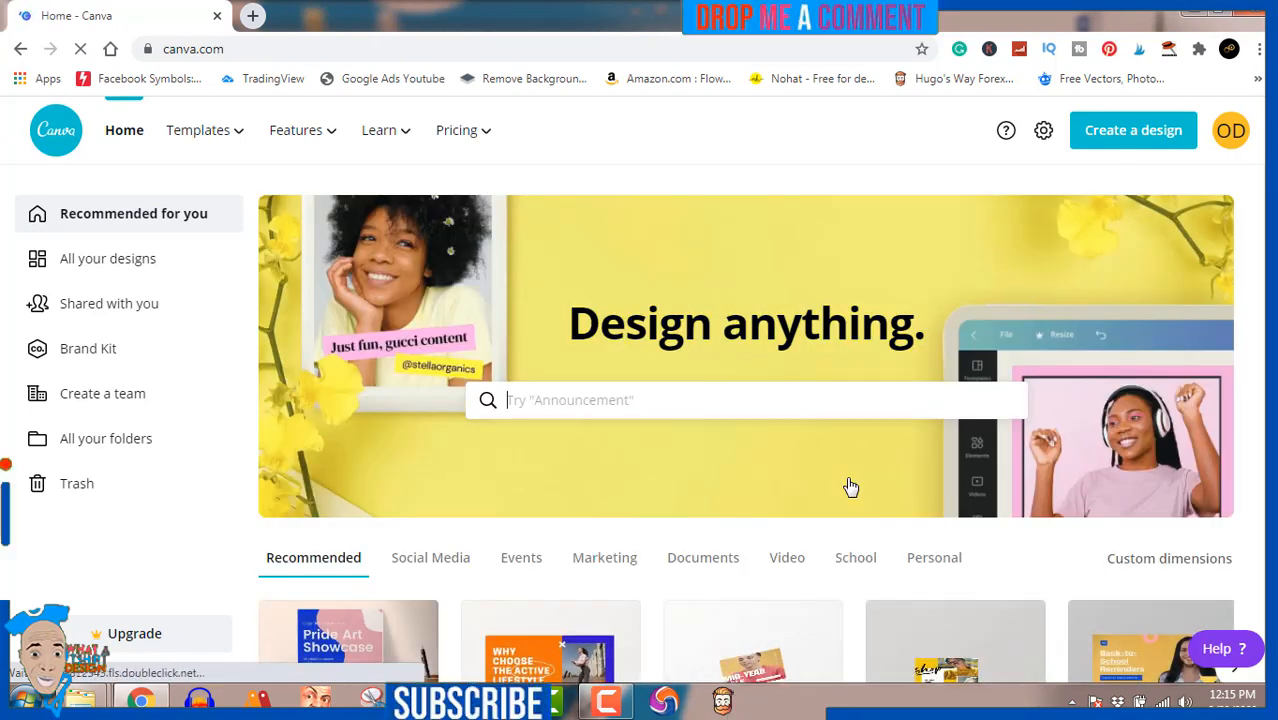
click(1133, 140)
click(1096, 228)
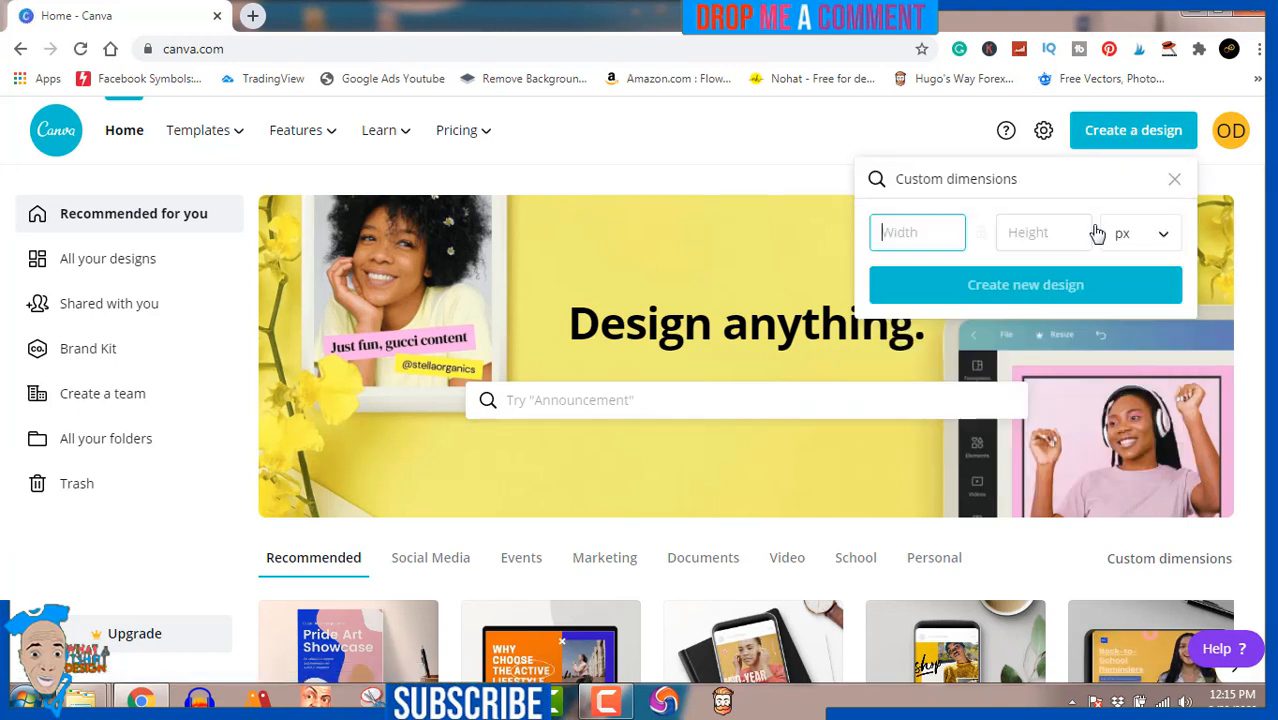
text(450)
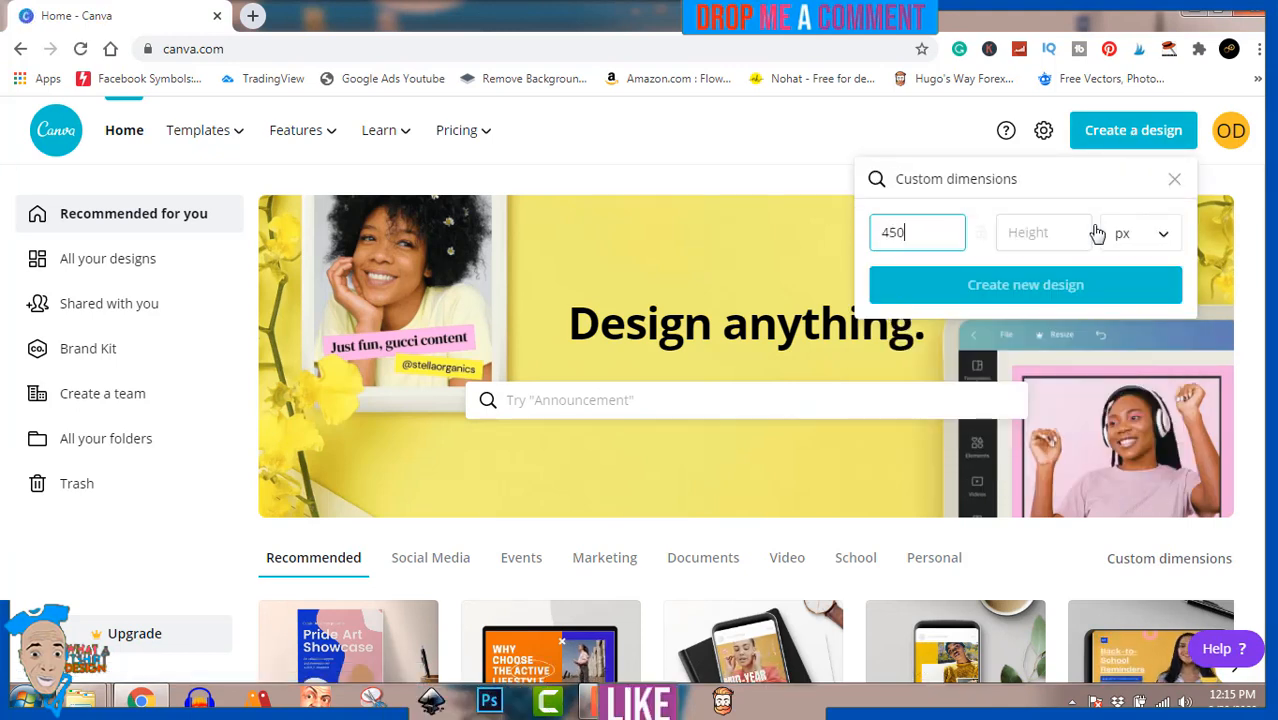
text(0)
click(1047, 236)
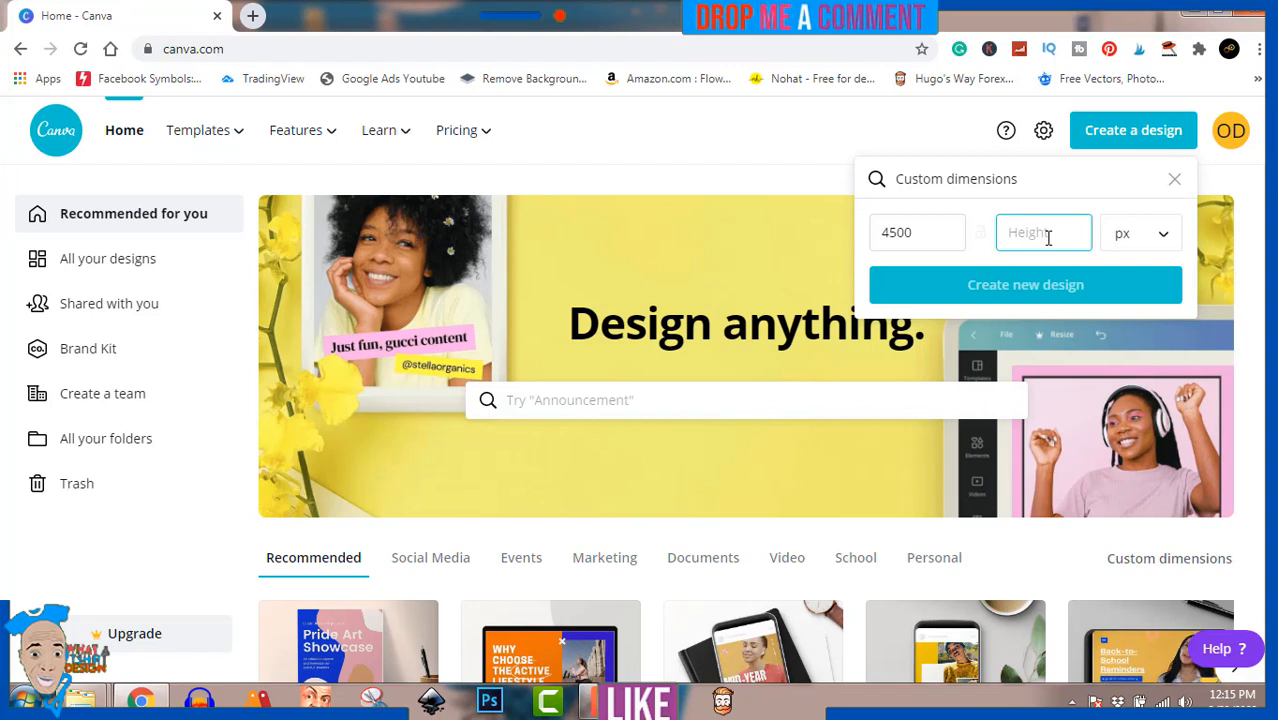
text(5400)
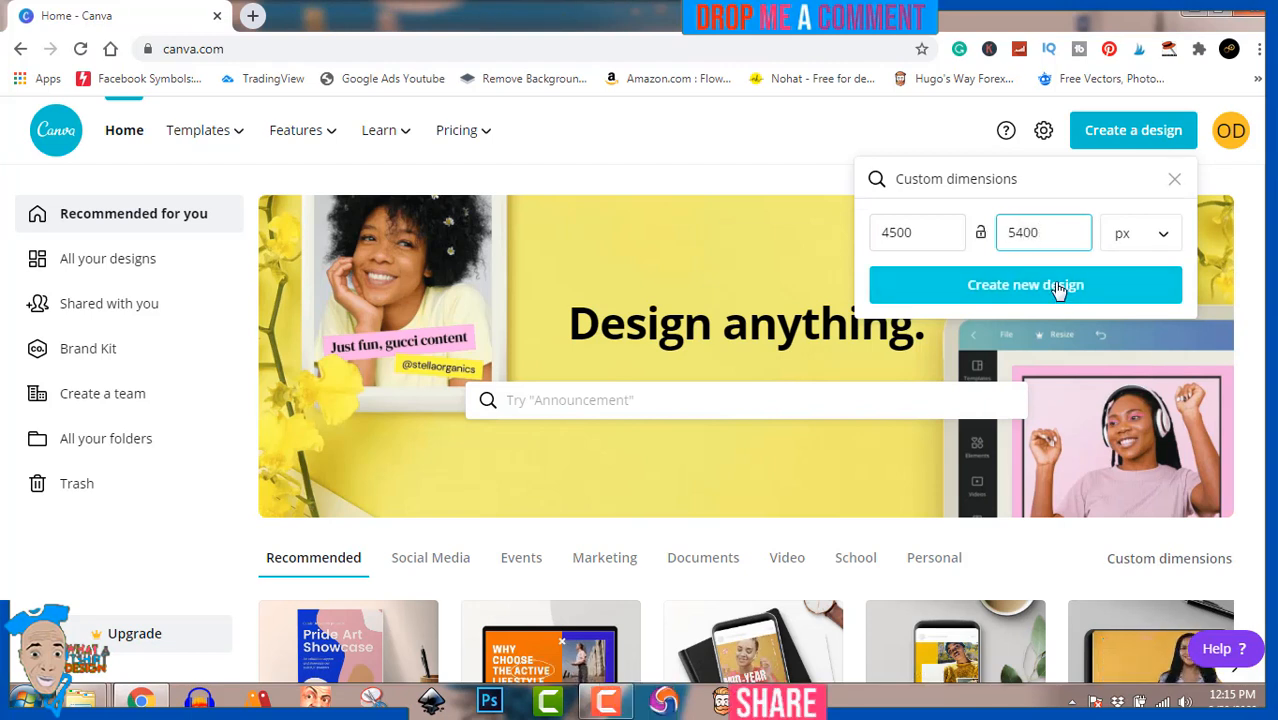
click(1058, 287)
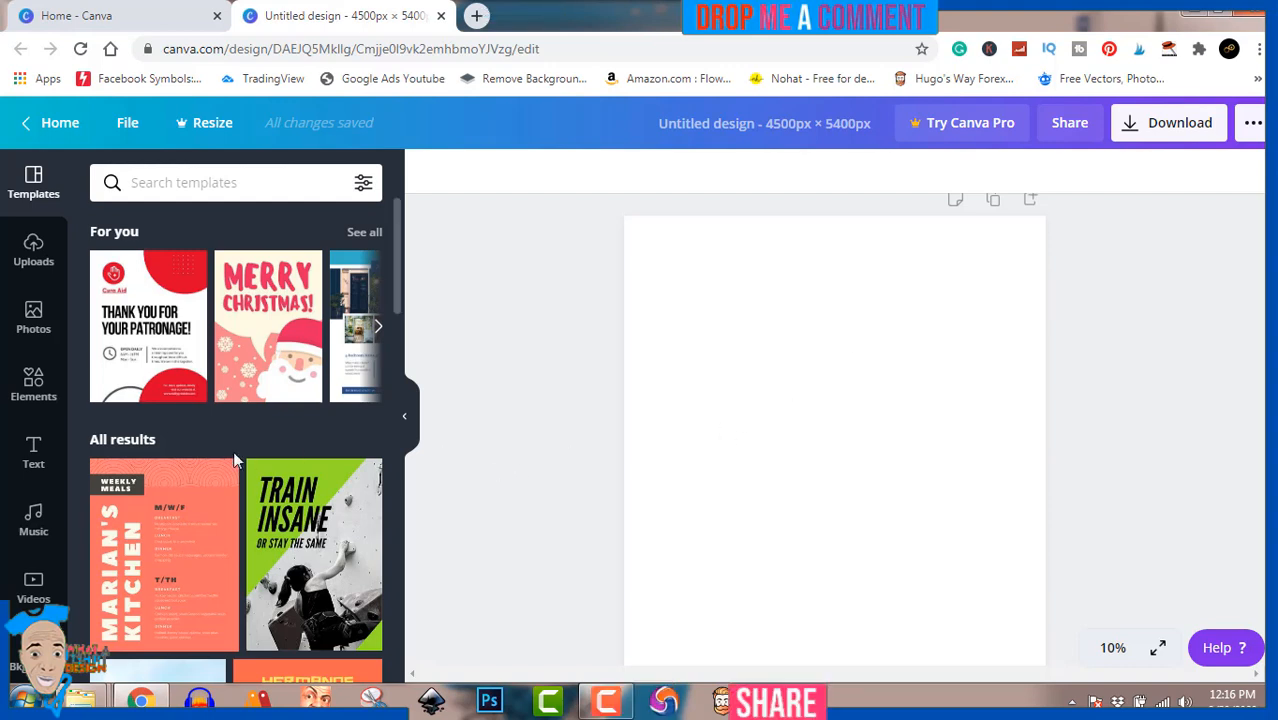
Step: Add the purple PLAY font combination, enlarge it to about size 843, and place it in the upper part of the page
click(33, 458)
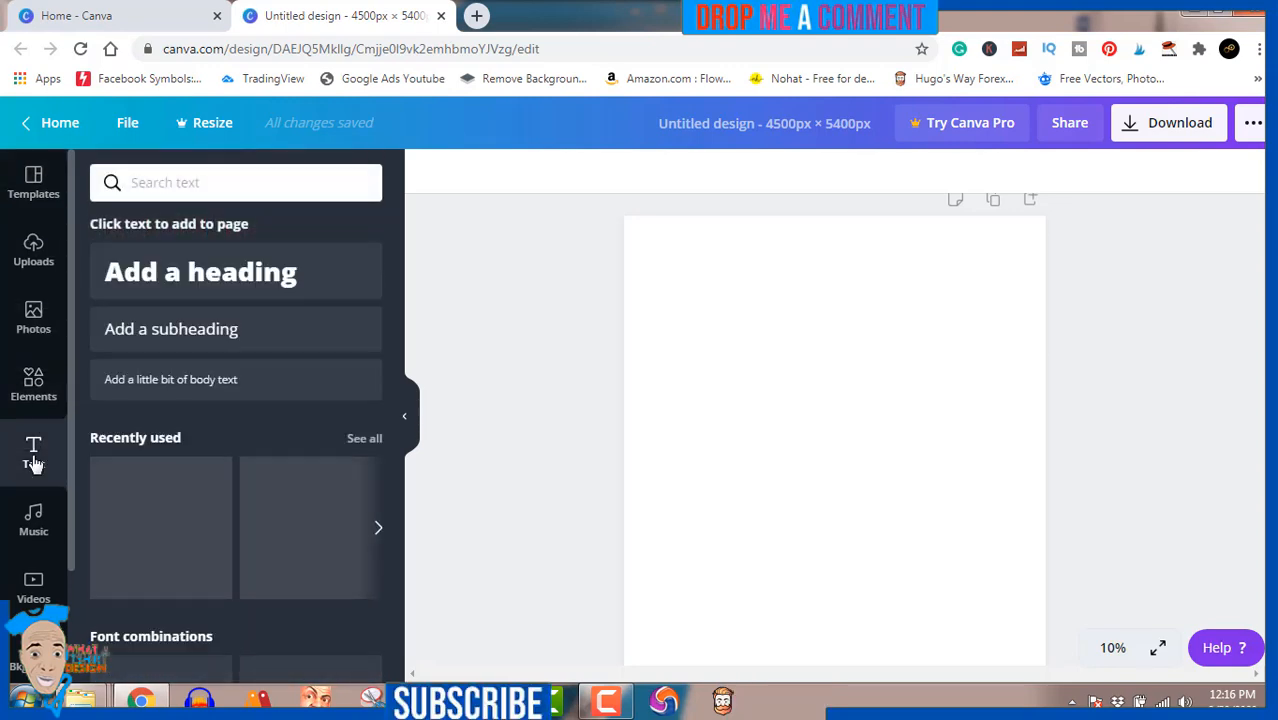
scroll(248, 474, down, 4)
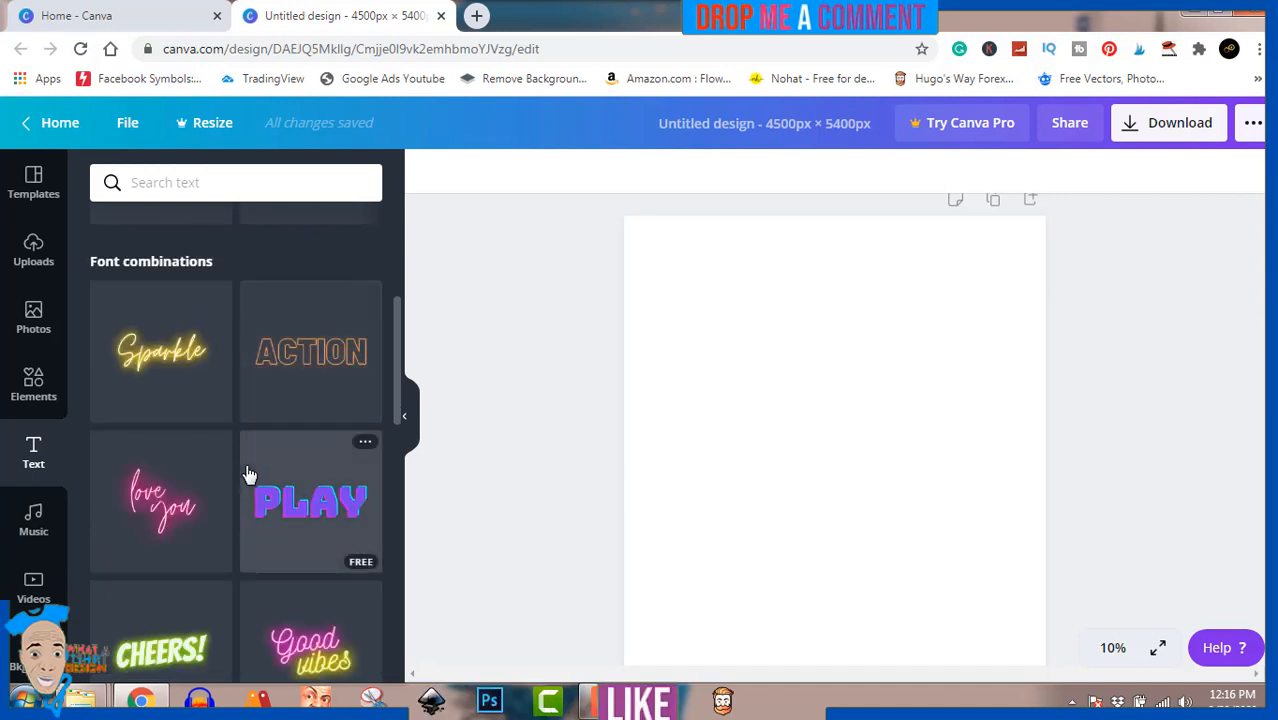
click(300, 500)
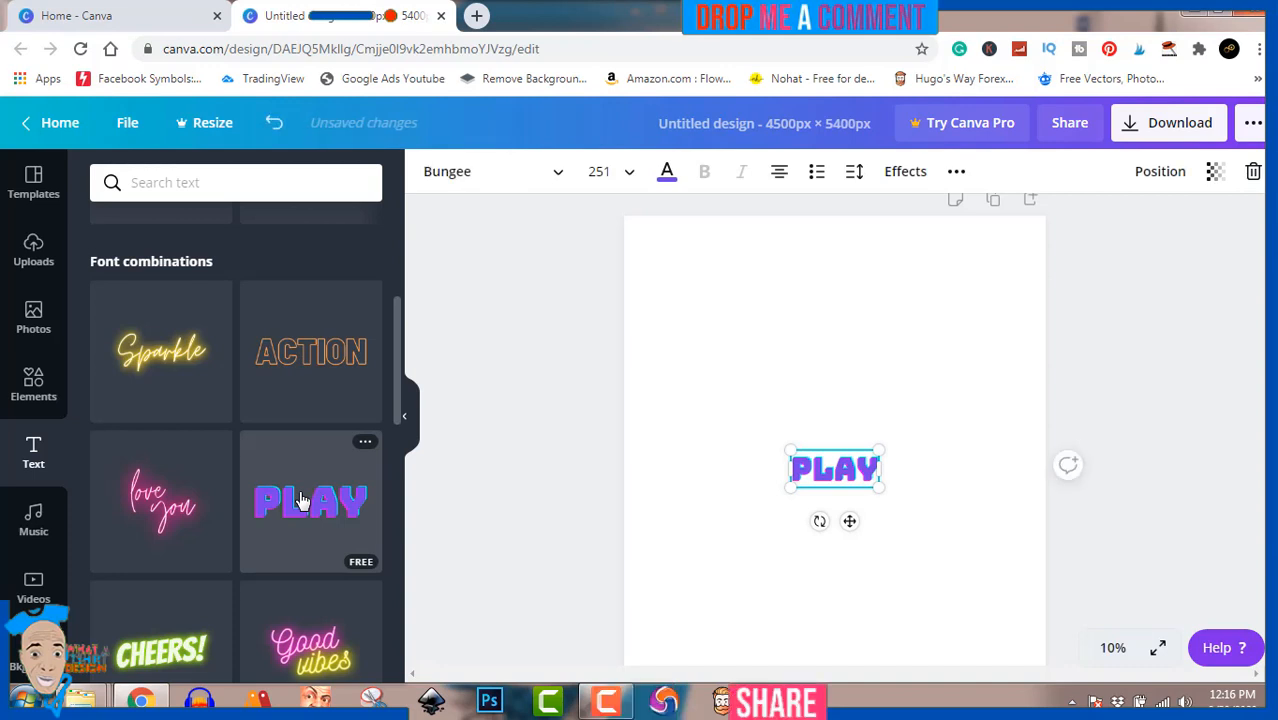
drag(879, 485, 1070, 613)
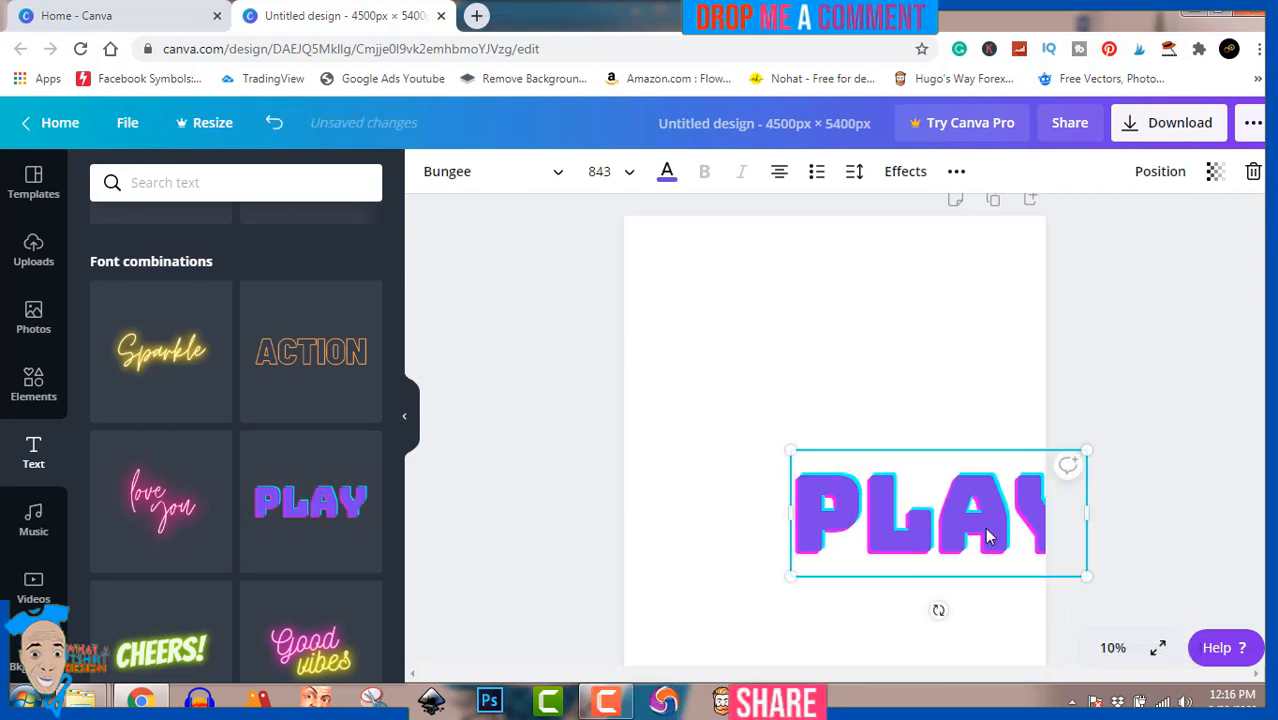
drag(985, 520, 756, 352)
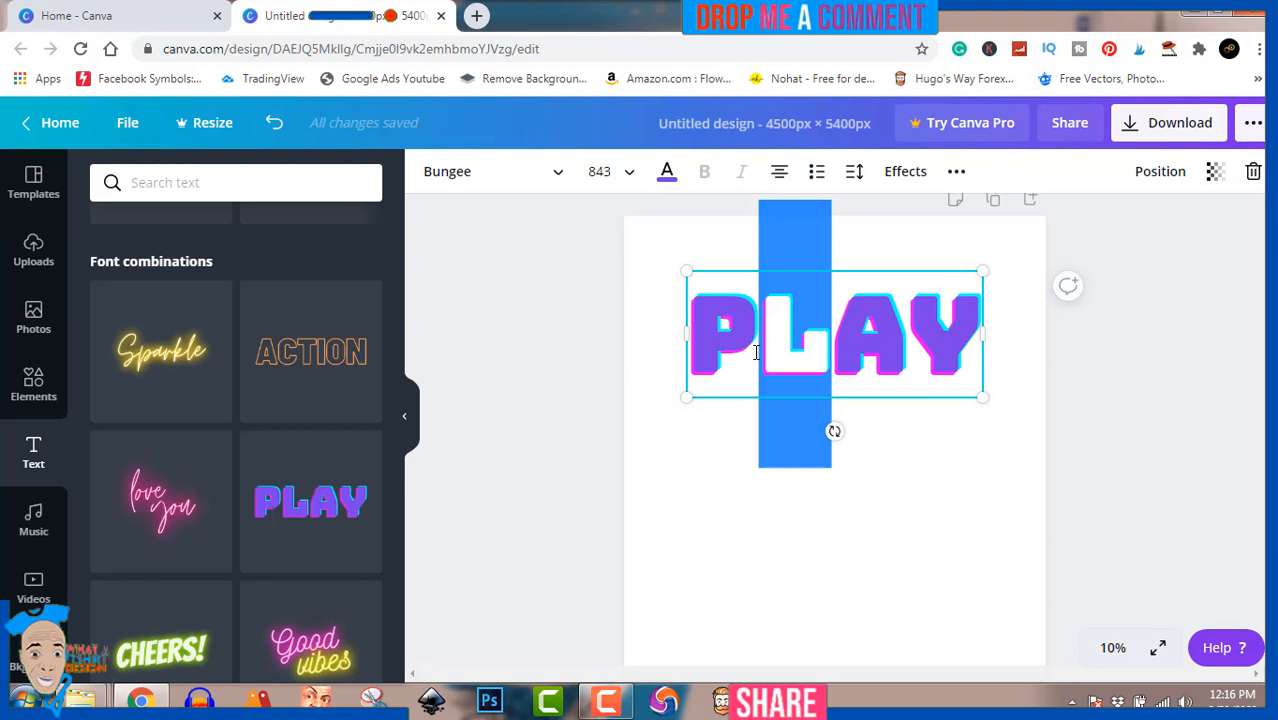
Step: Replace the letter L in PLAY with blank space, leaving a gap between P and AY
key(BackSpace)
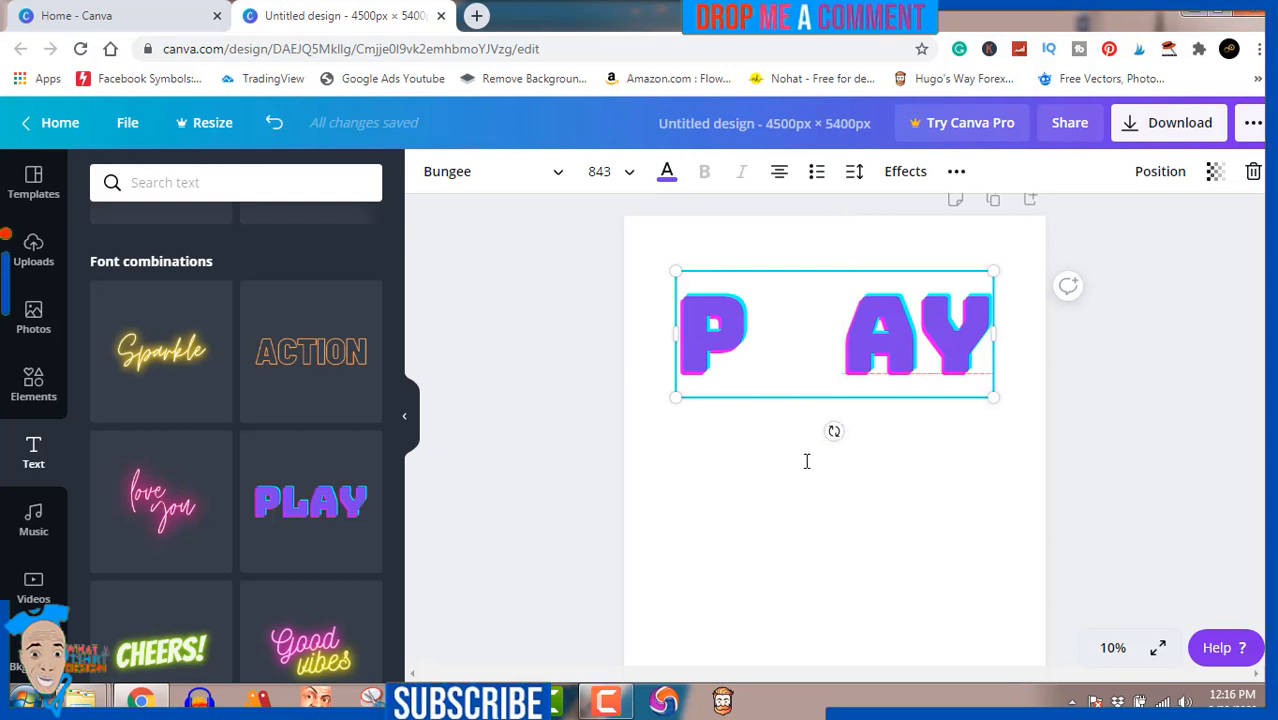
click(825, 534)
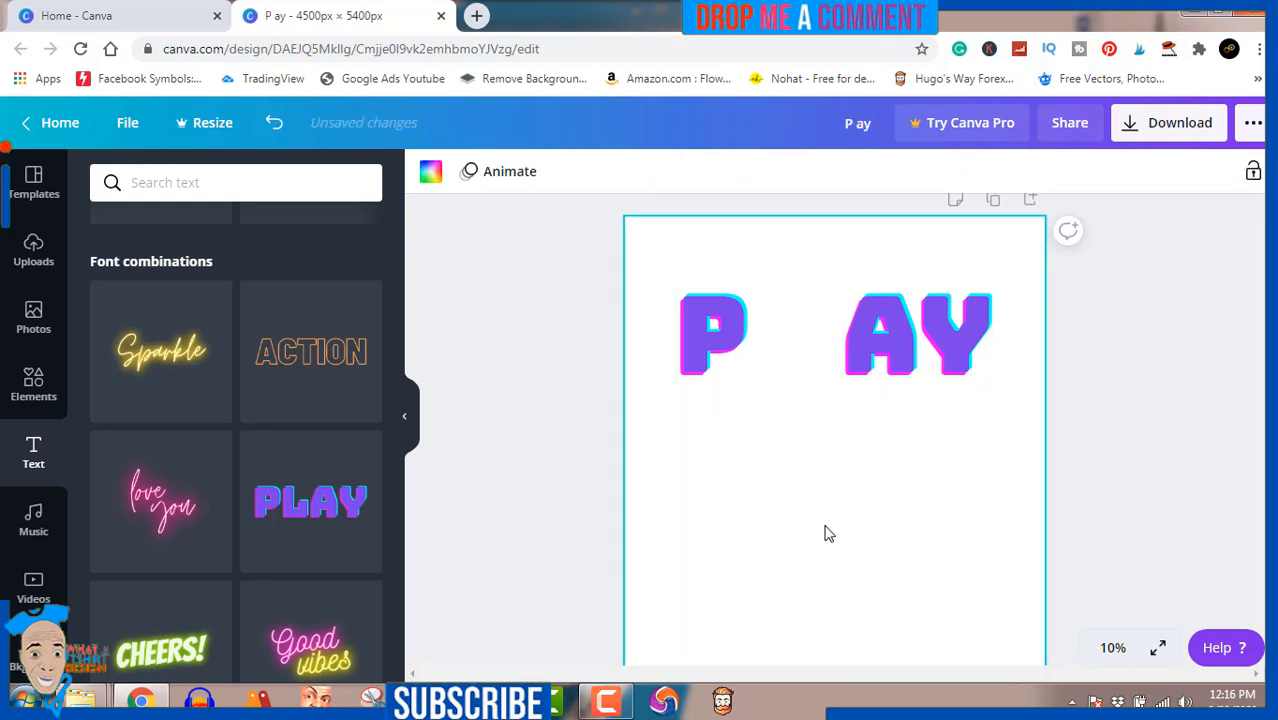
click(1146, 393)
click(897, 355)
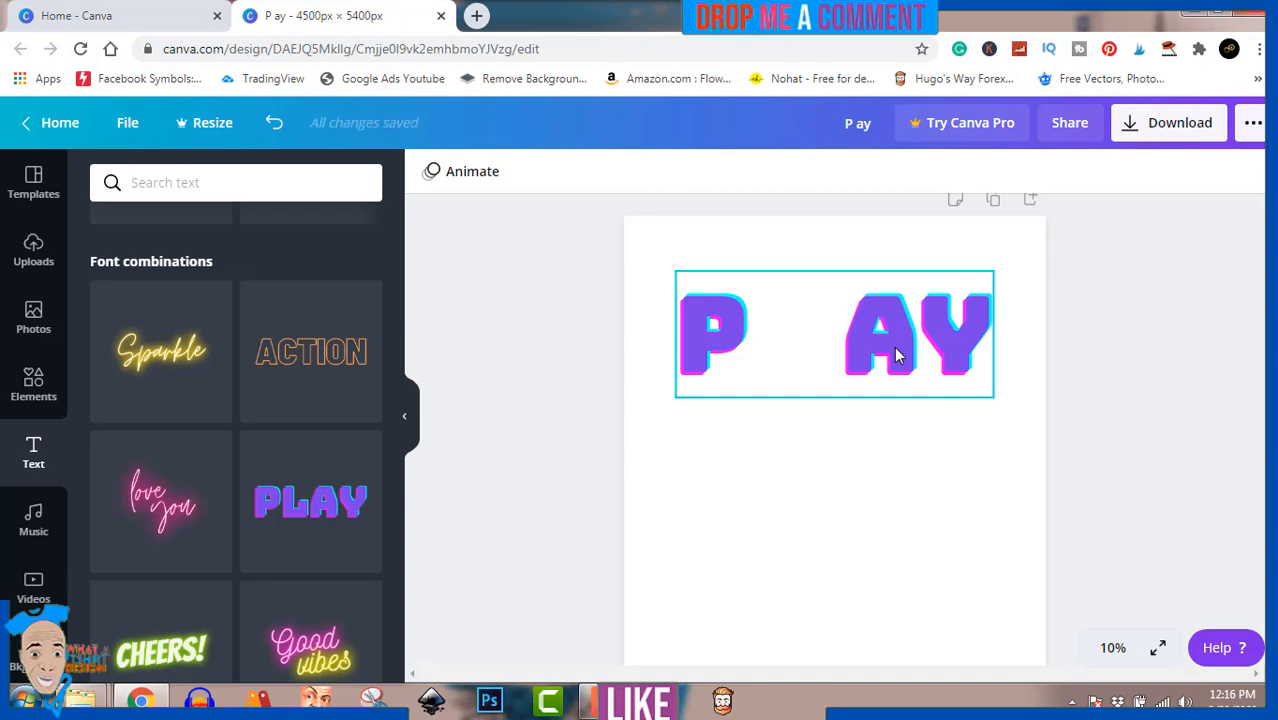
Step: Duplicate the "P AY" text, shrink the copy to about size 626, and place it near the page's lower edge
drag(897, 355, 893, 475)
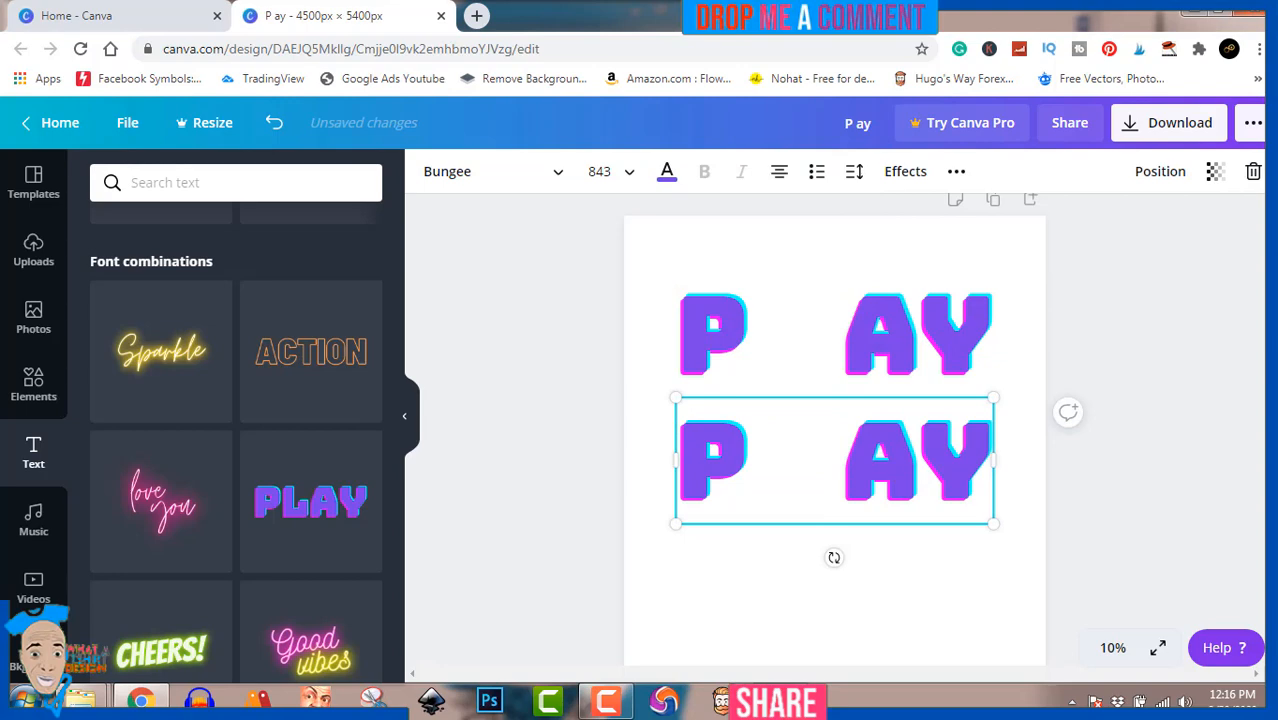
click(716, 405)
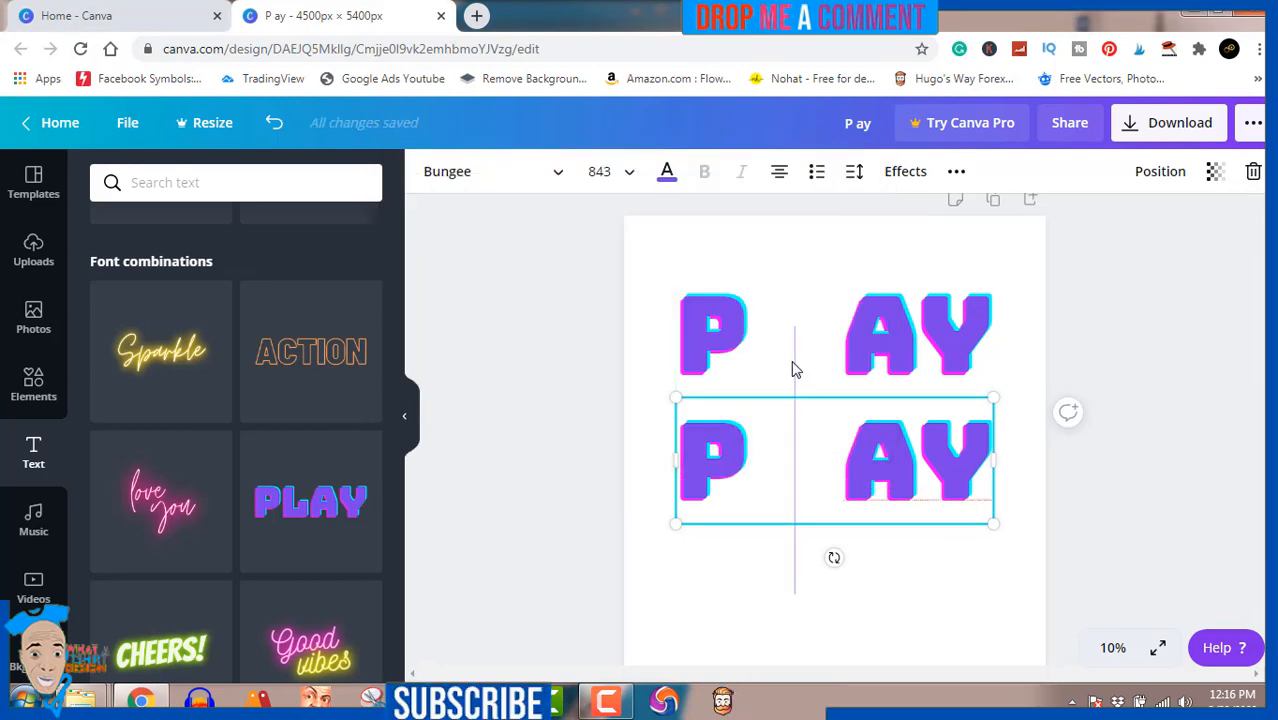
click(833, 329)
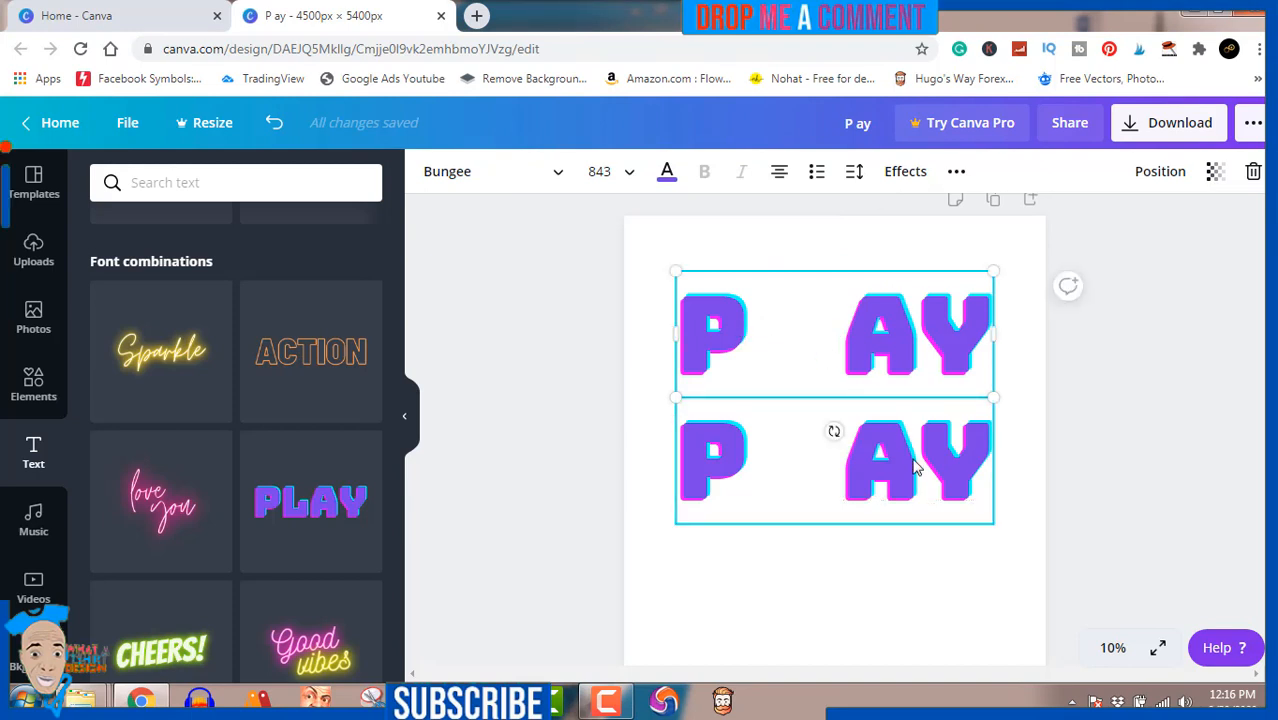
click(979, 491)
drag(993, 523, 910, 489)
drag(862, 445, 898, 582)
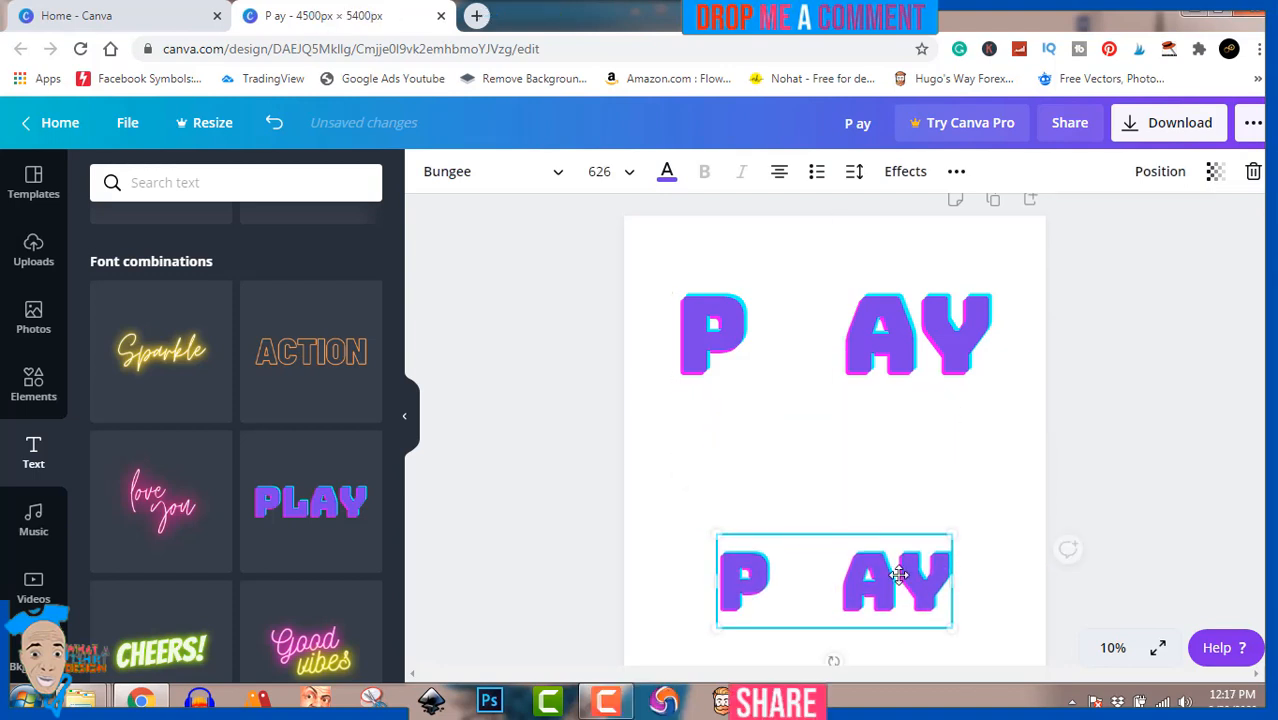
Step: Add a circle shape and shrink it to roughly the height of the large letters
click(799, 309)
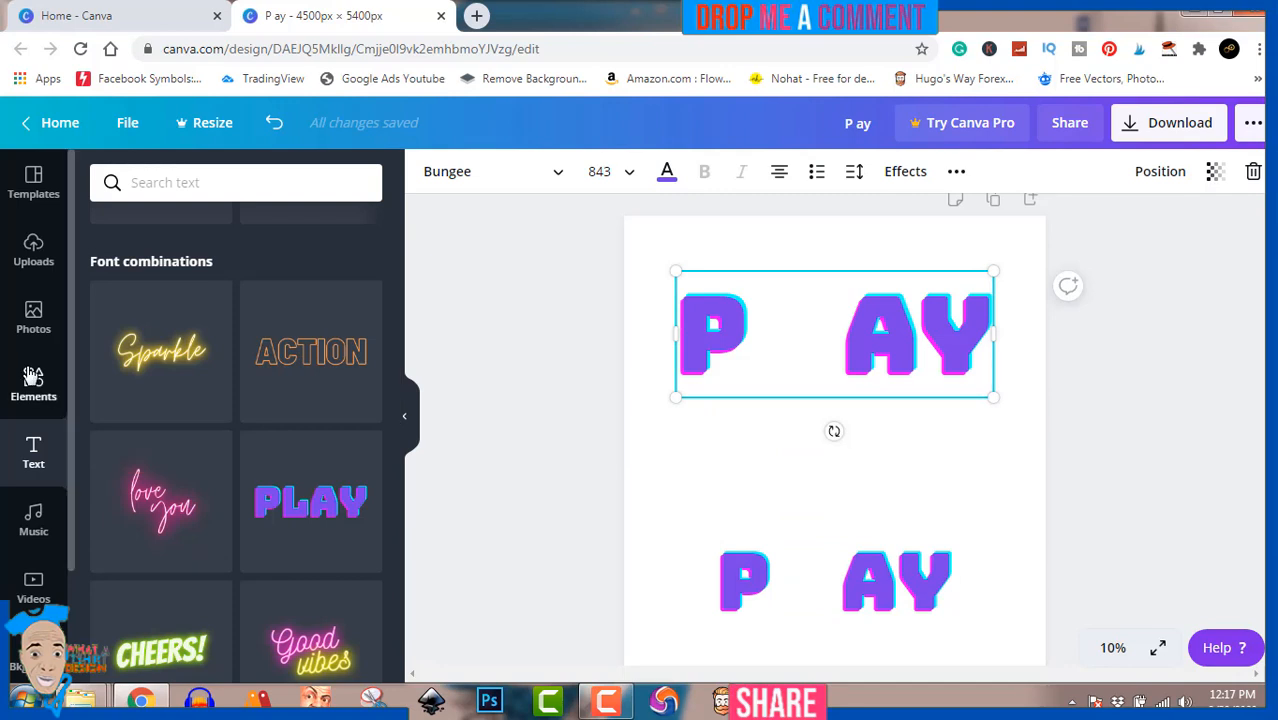
click(33, 378)
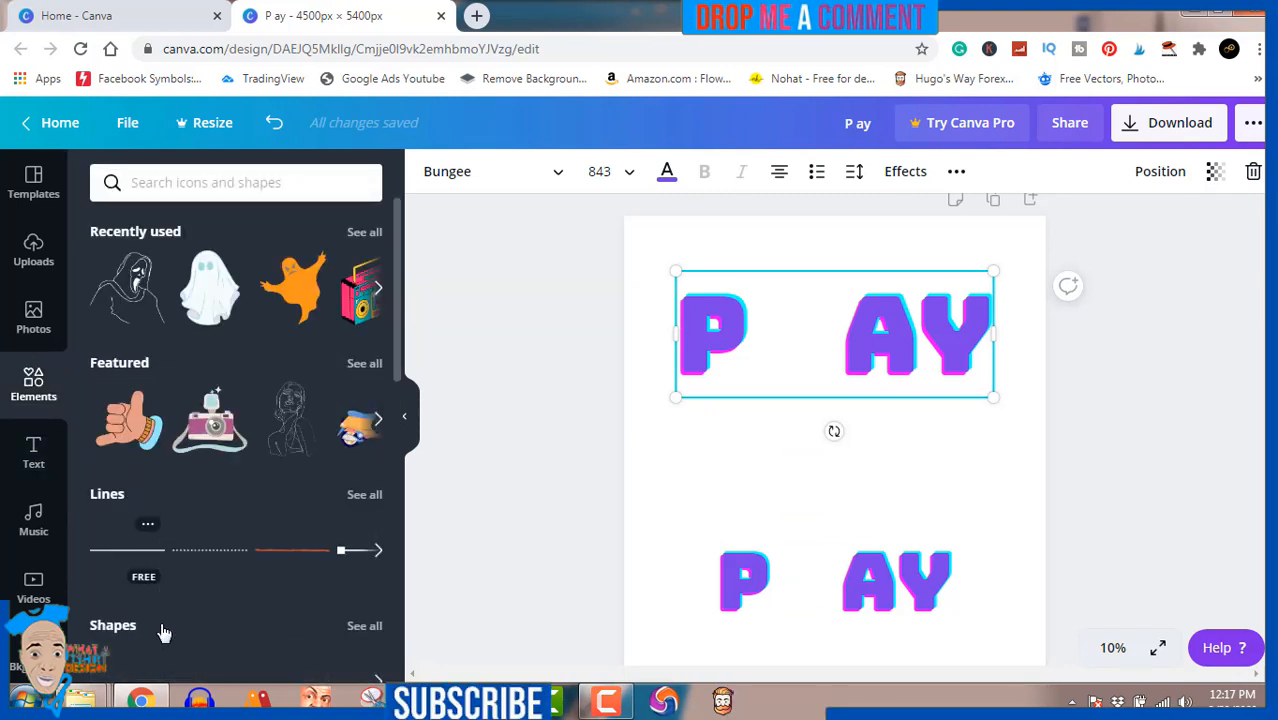
click(140, 654)
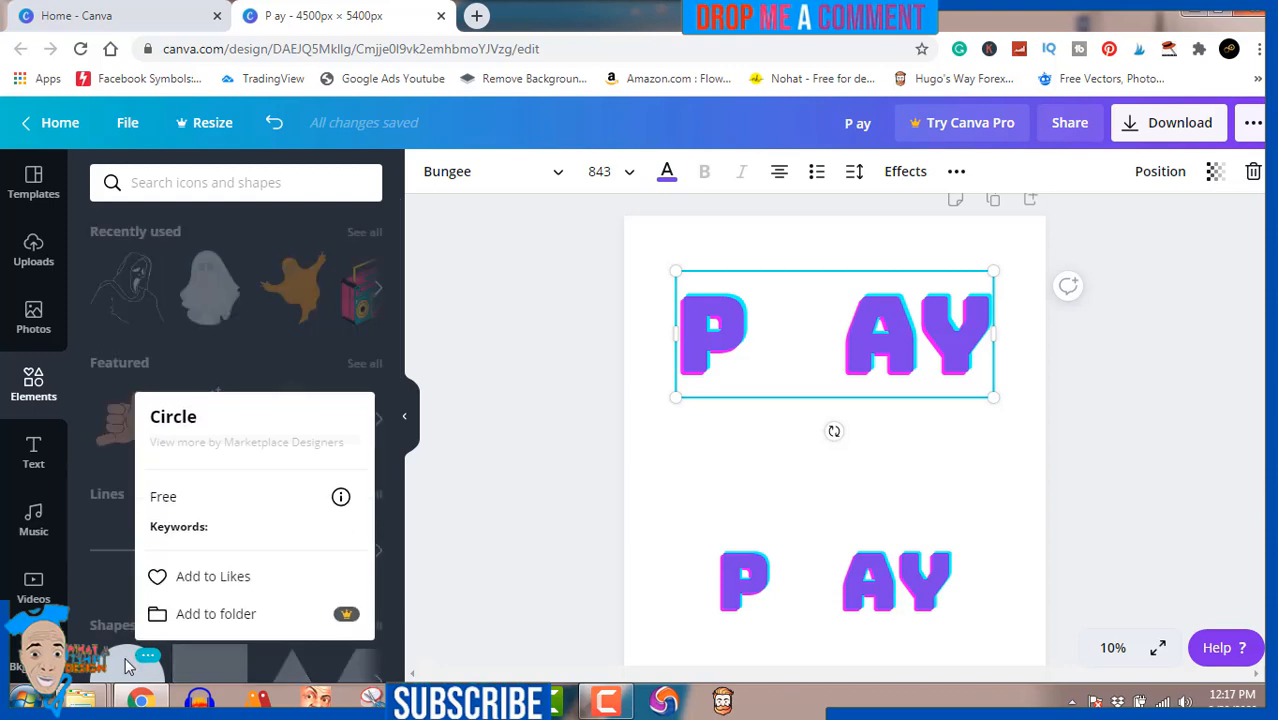
click(120, 666)
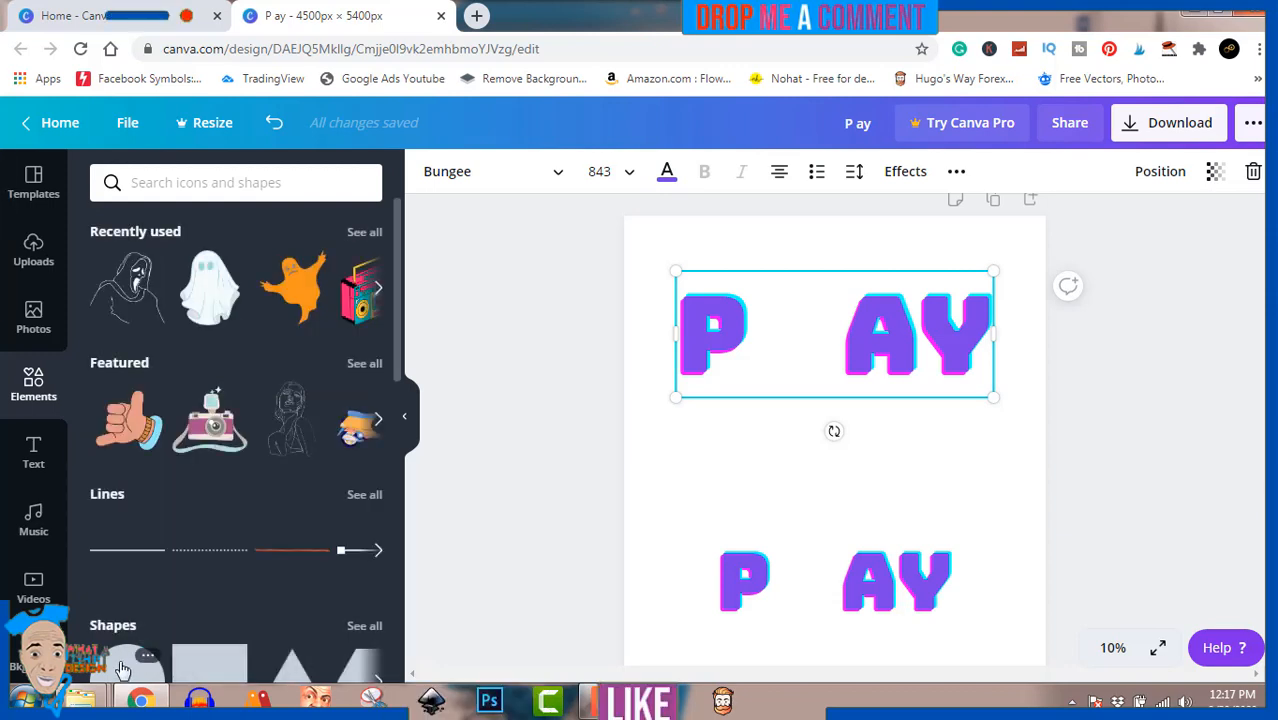
click(124, 670)
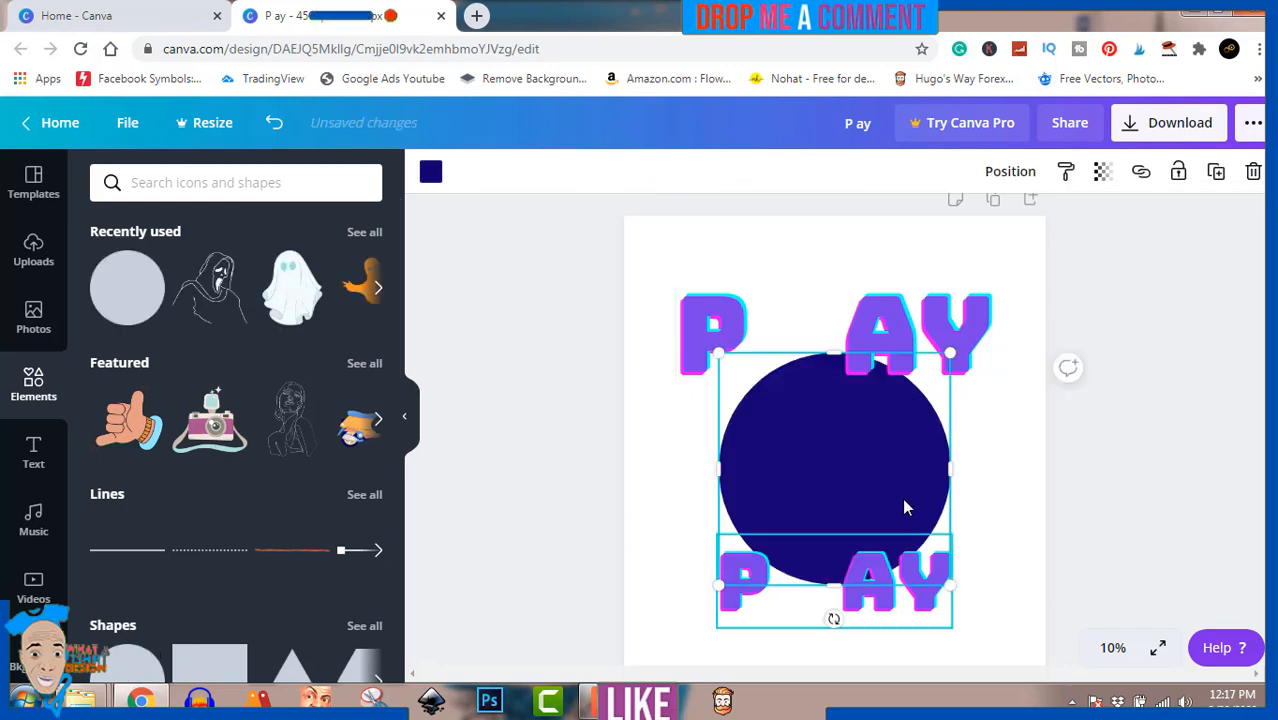
drag(950, 584, 797, 450)
Step: Try to select and move the circle where it overlaps the large text's frame
mouse_move(769, 389)
mouse_down()
mouse_move(802, 363)
mouse_move(771, 364)
mouse_up()
scroll(776, 407, up, 1)
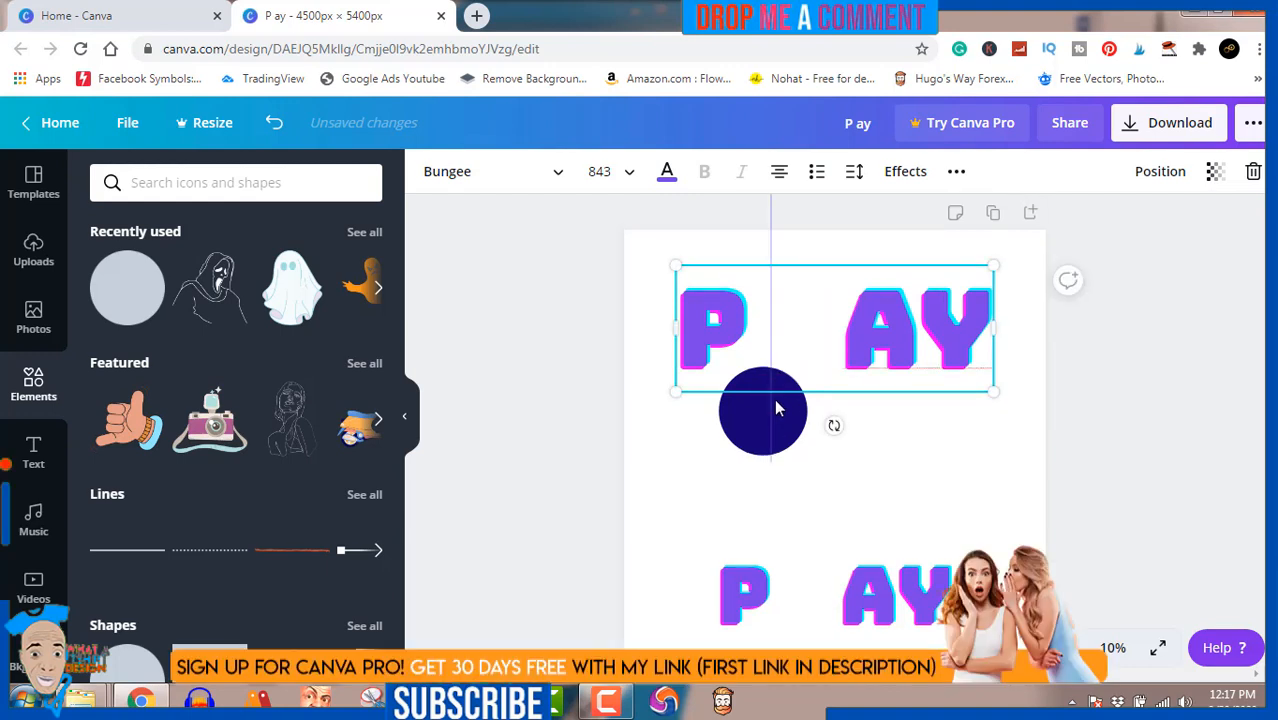
click(1150, 487)
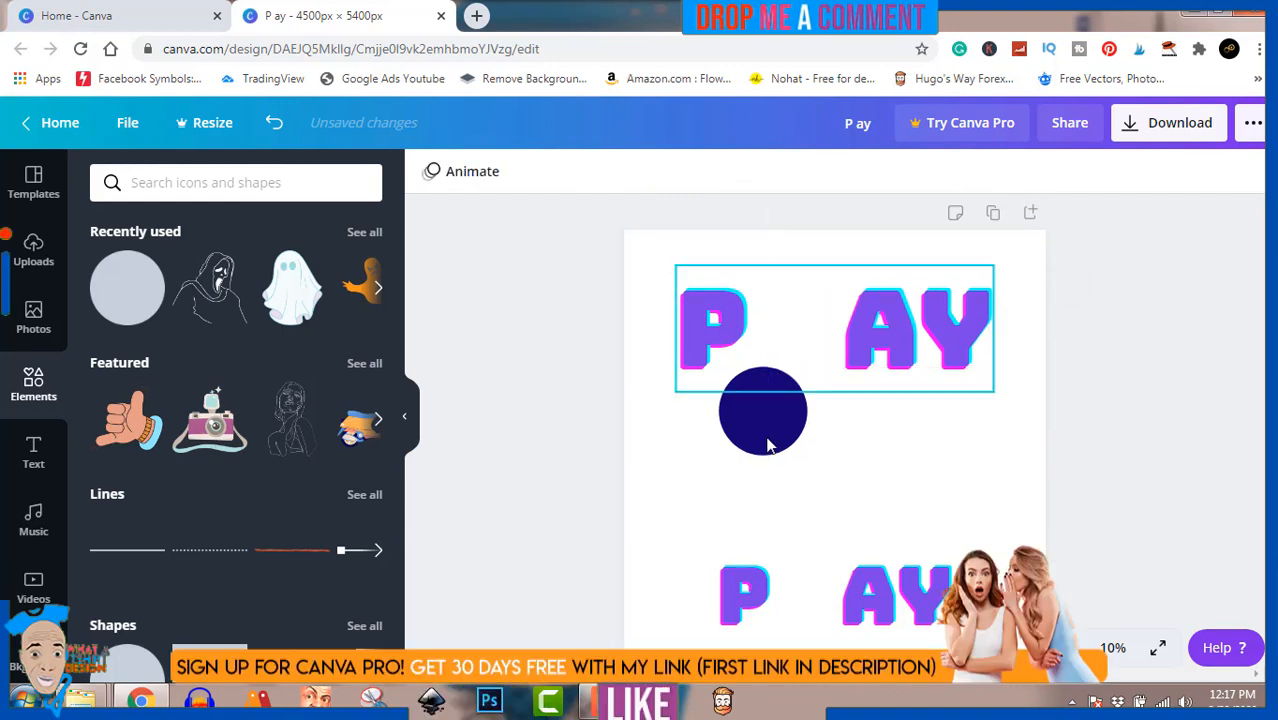
click(767, 491)
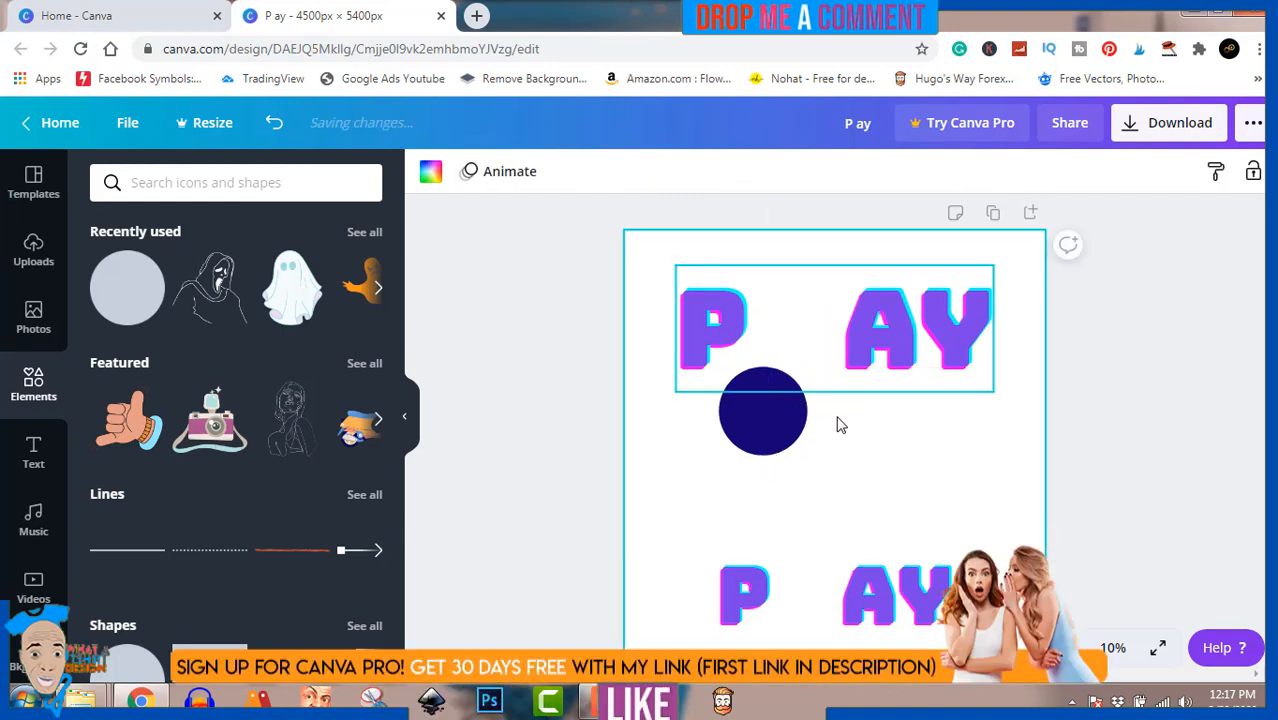
click(760, 382)
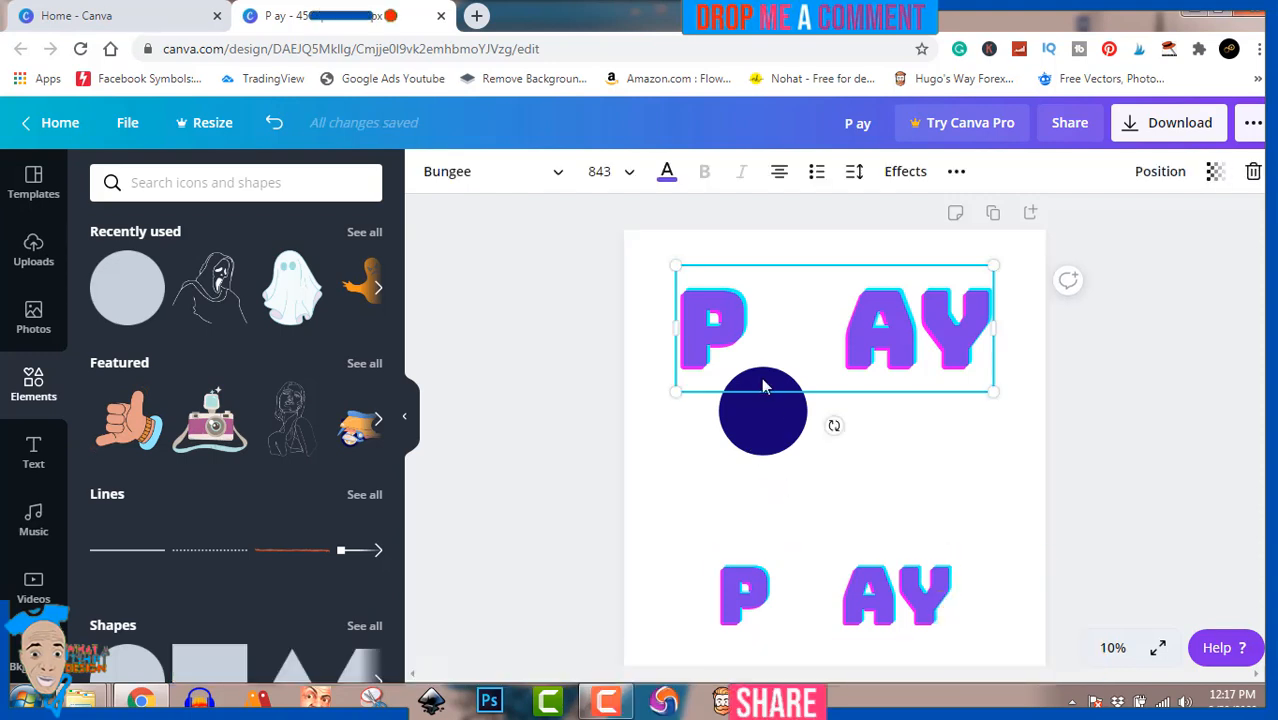
click(491, 448)
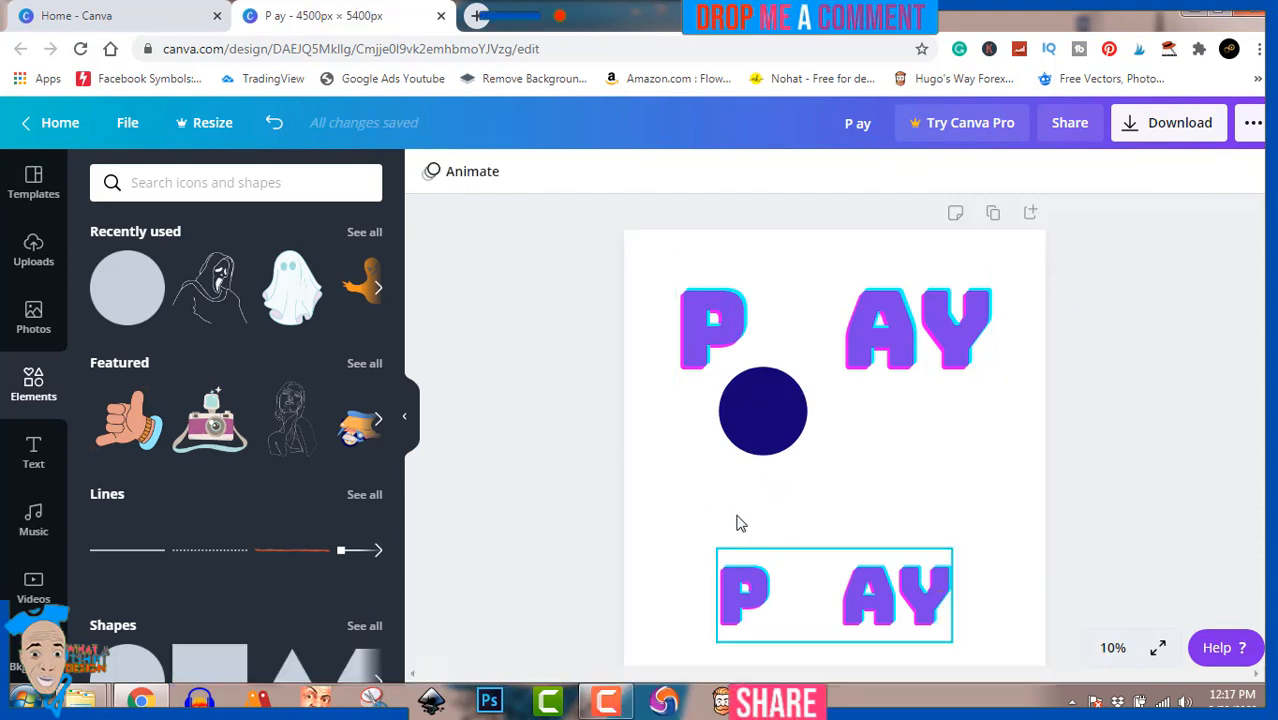
click(765, 435)
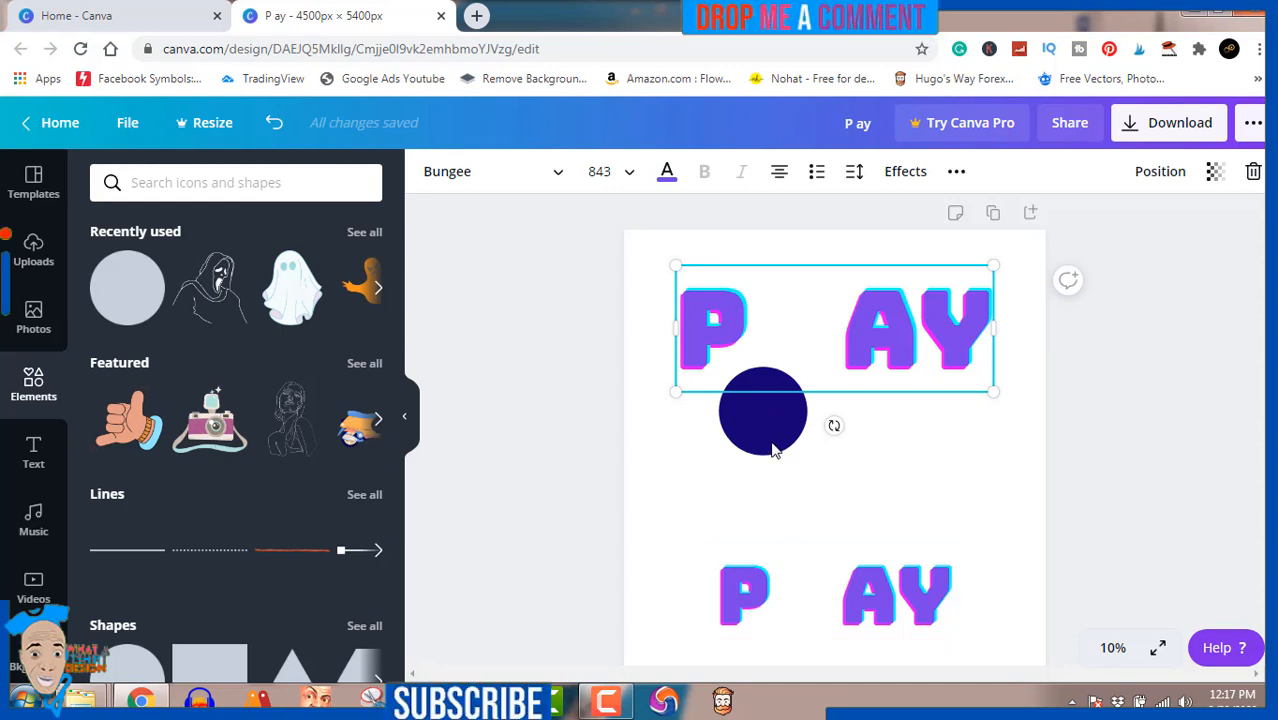
Step: Move the large text off the circle, return it to the upper page, and fit the circle into the gap between P and AY
click(1208, 413)
key(ctrl+z)
key(ctrl+z)
key(ctrl+z)
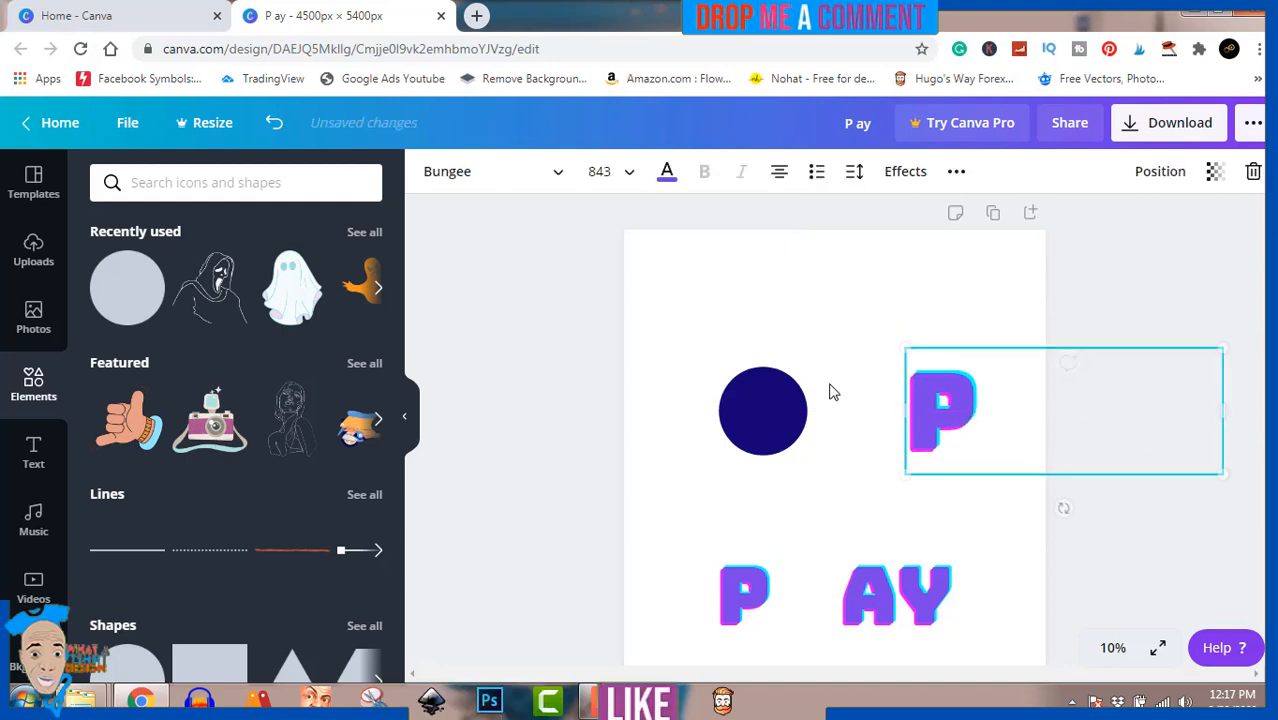
drag(744, 431, 732, 501)
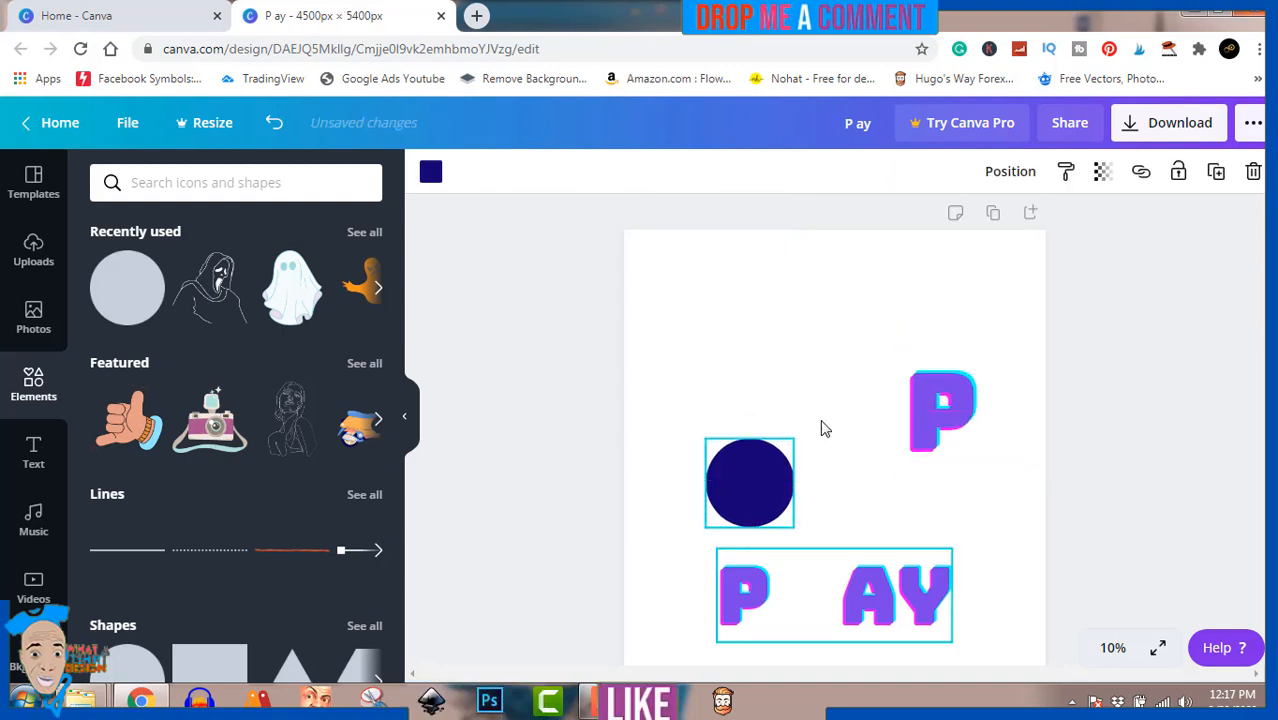
drag(962, 398, 729, 304)
drag(761, 478, 808, 325)
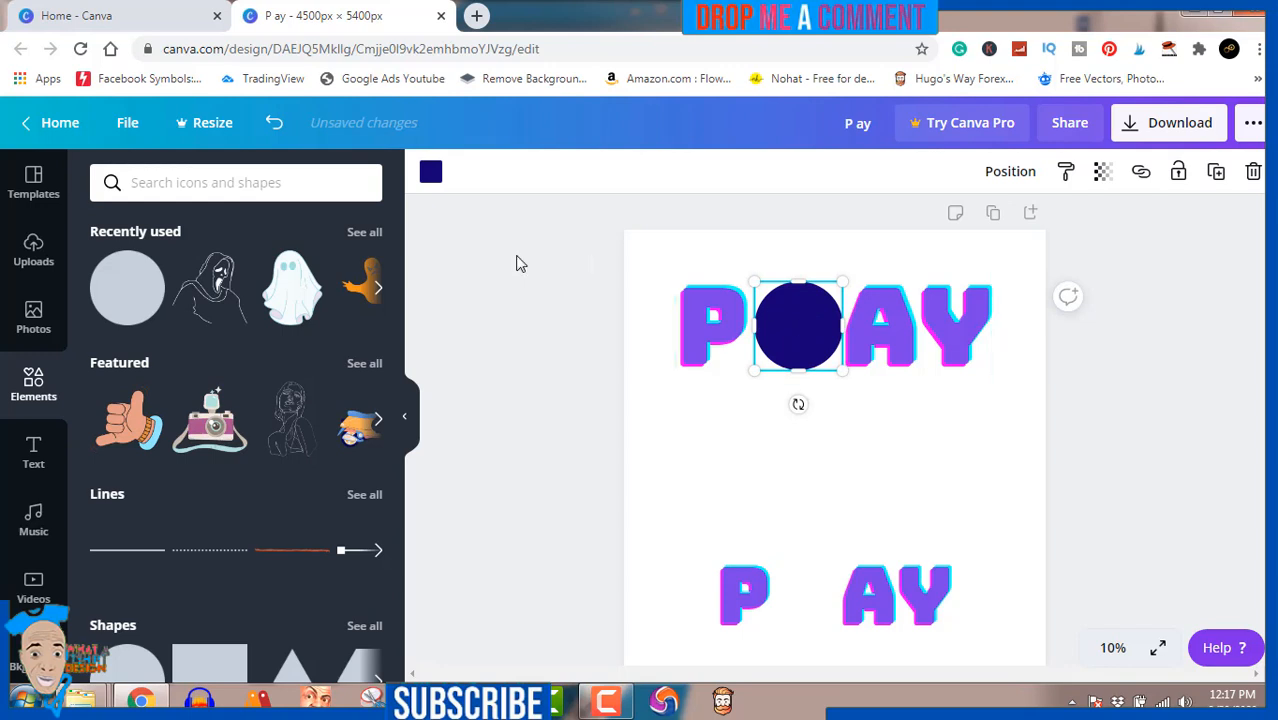
Step: Recolor the circle with the document's purple to match the lettering
click(431, 175)
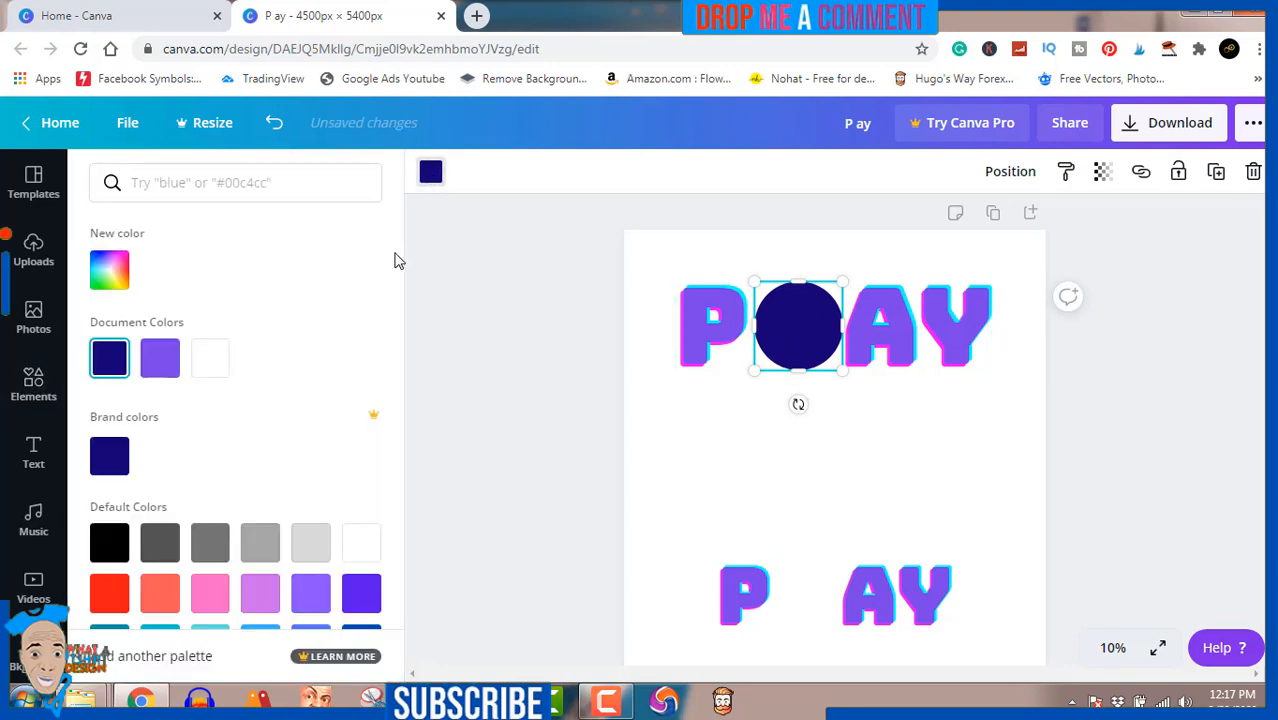
click(163, 365)
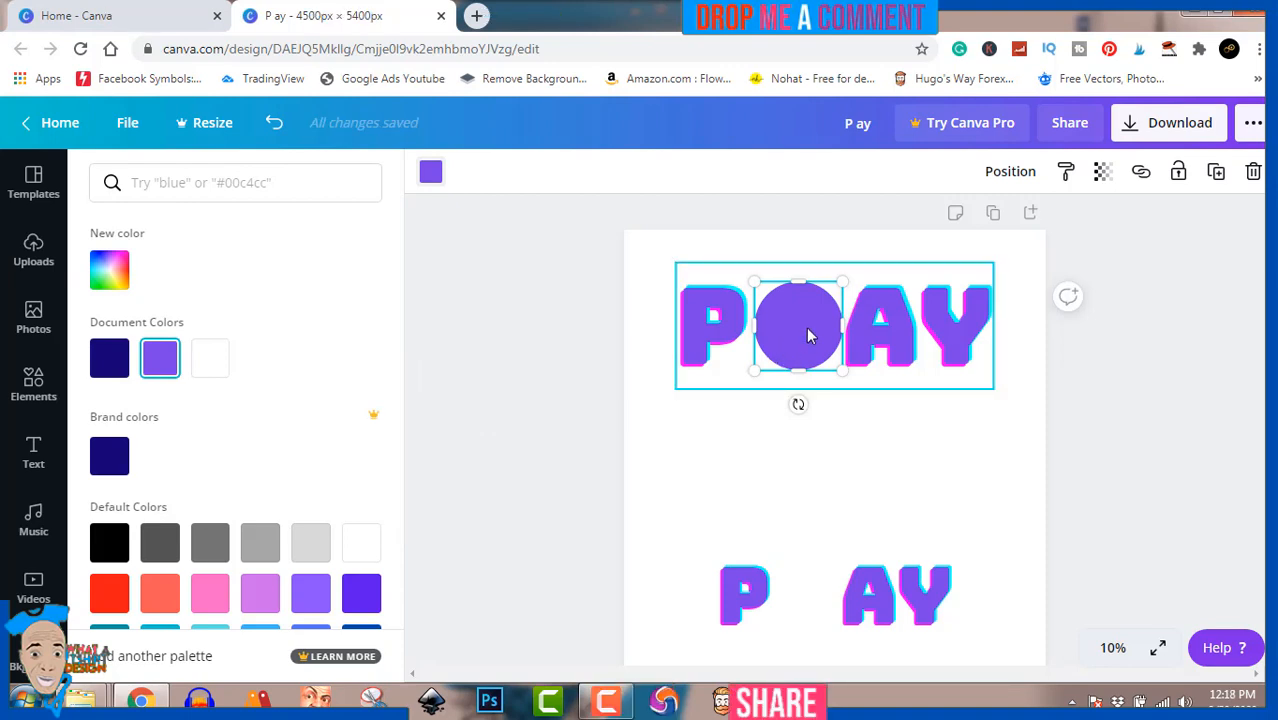
Step: Try to duplicate the purple circle where it overlaps the large text's frame, and remove the accidental text copies
drag(810, 336, 810, 336)
key(alt)
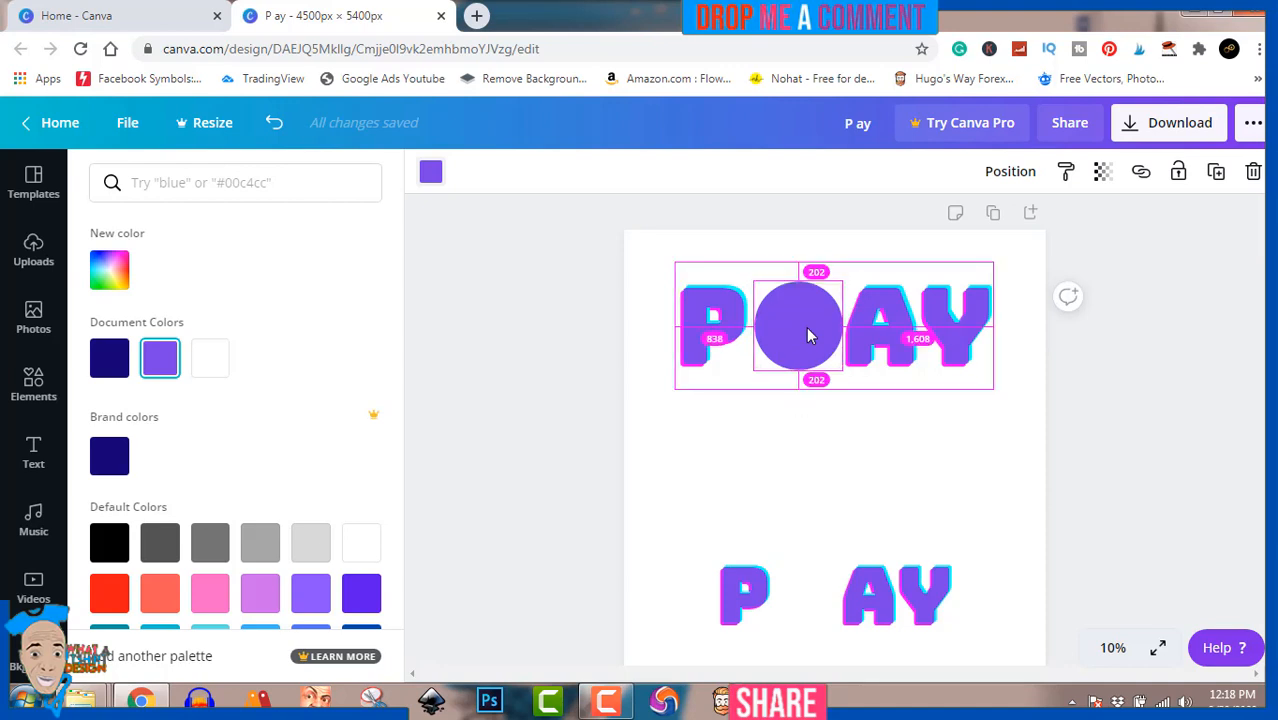
drag(805, 378, 802, 385)
click(800, 395)
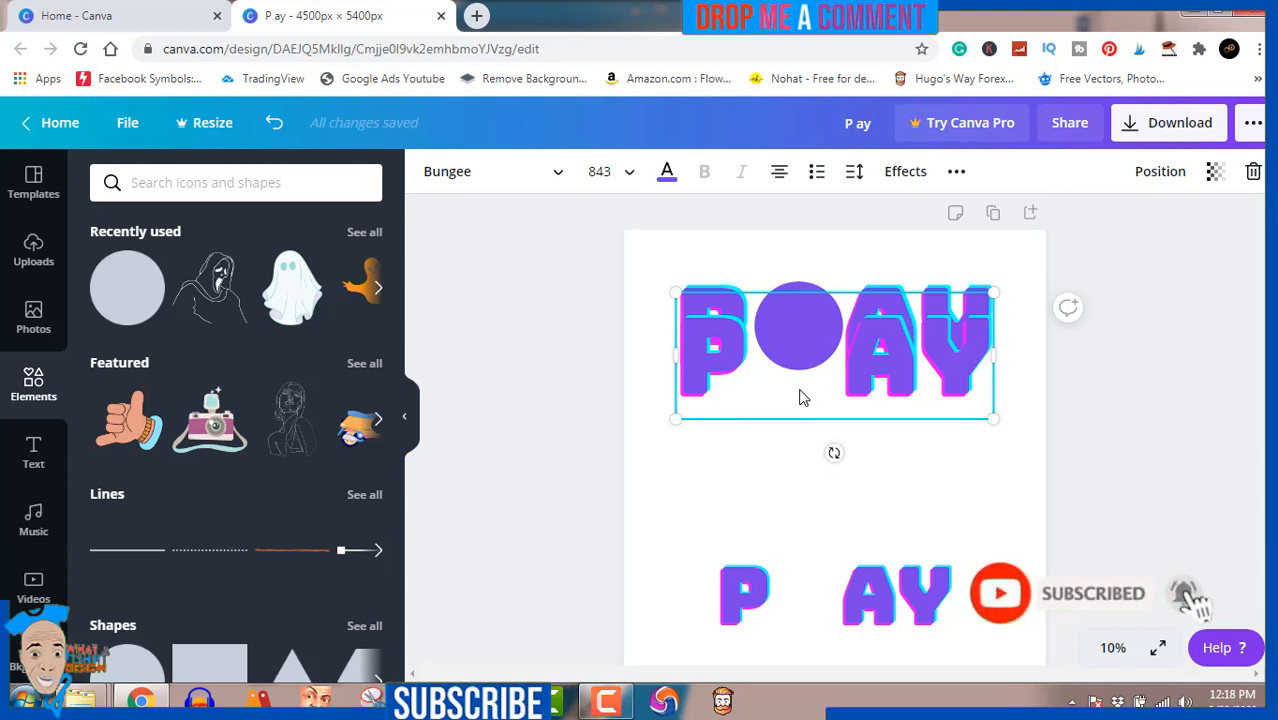
key(ctrl+z)
key(ctrl+d)
drag(804, 394, 798, 425)
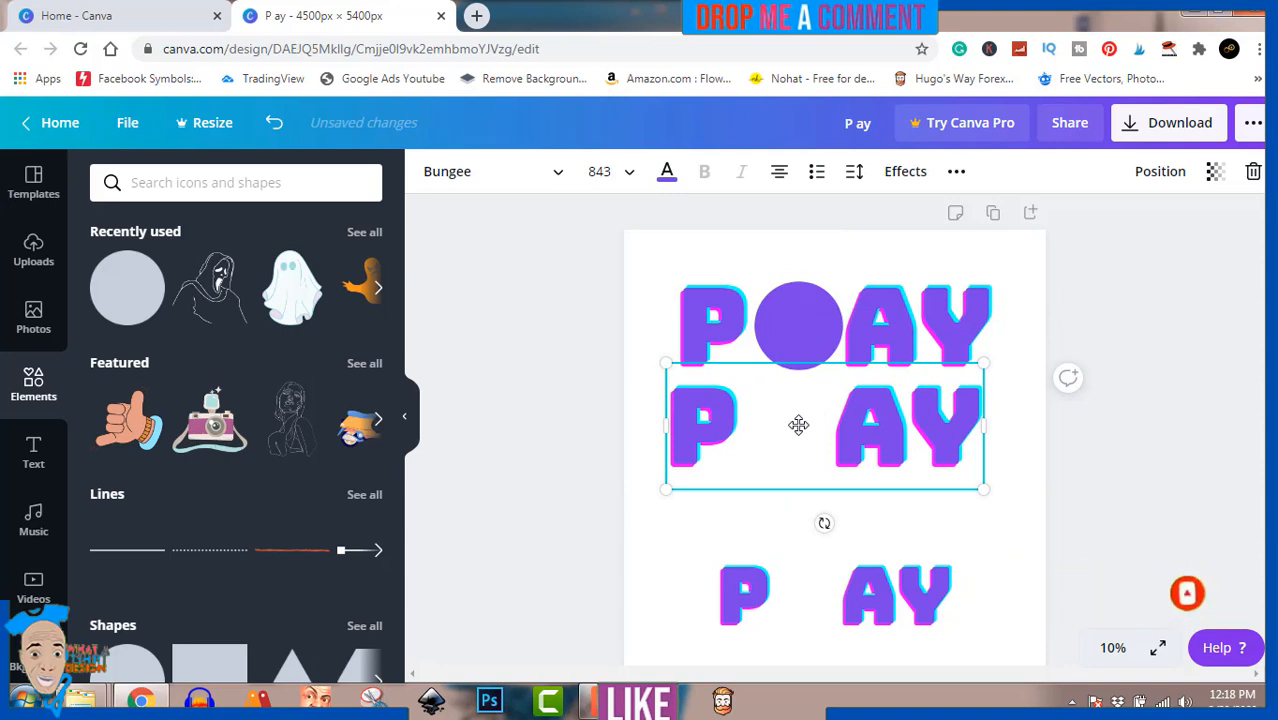
key(Delete)
click(802, 341)
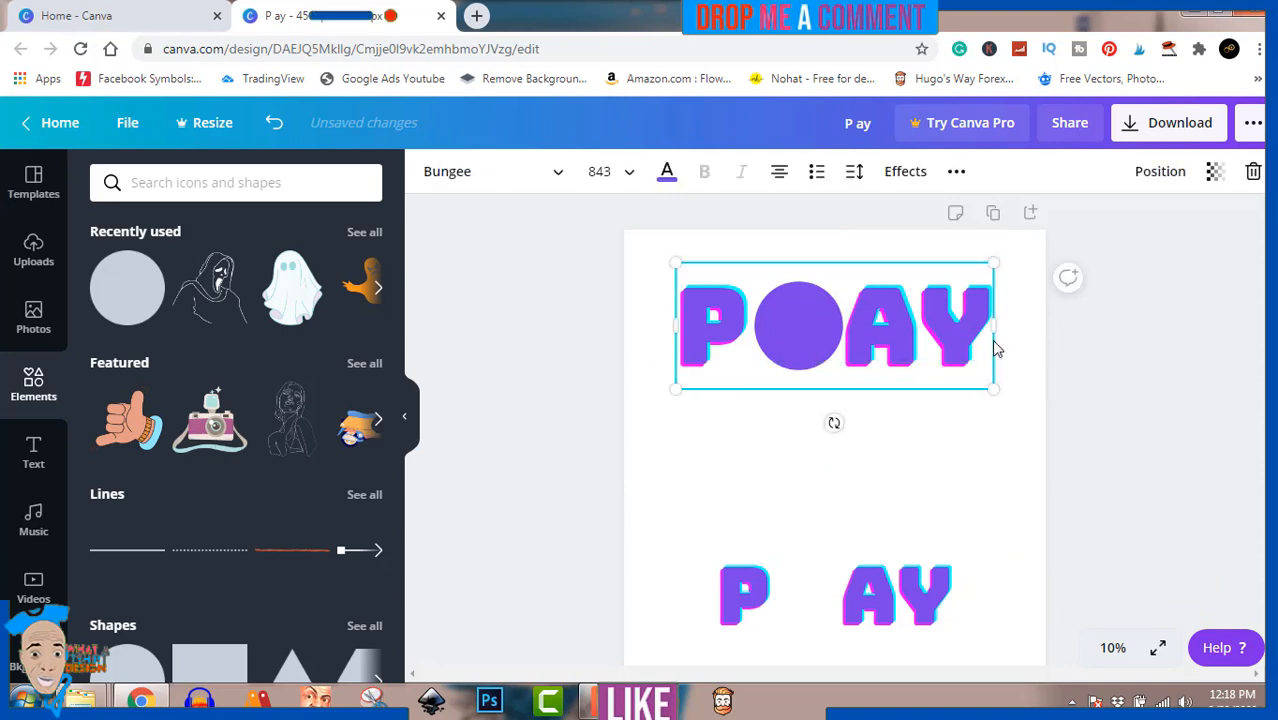
Step: Move the large P AY text down off the circle, just above the smaller P AY text
click(1084, 351)
drag(945, 343, 952, 413)
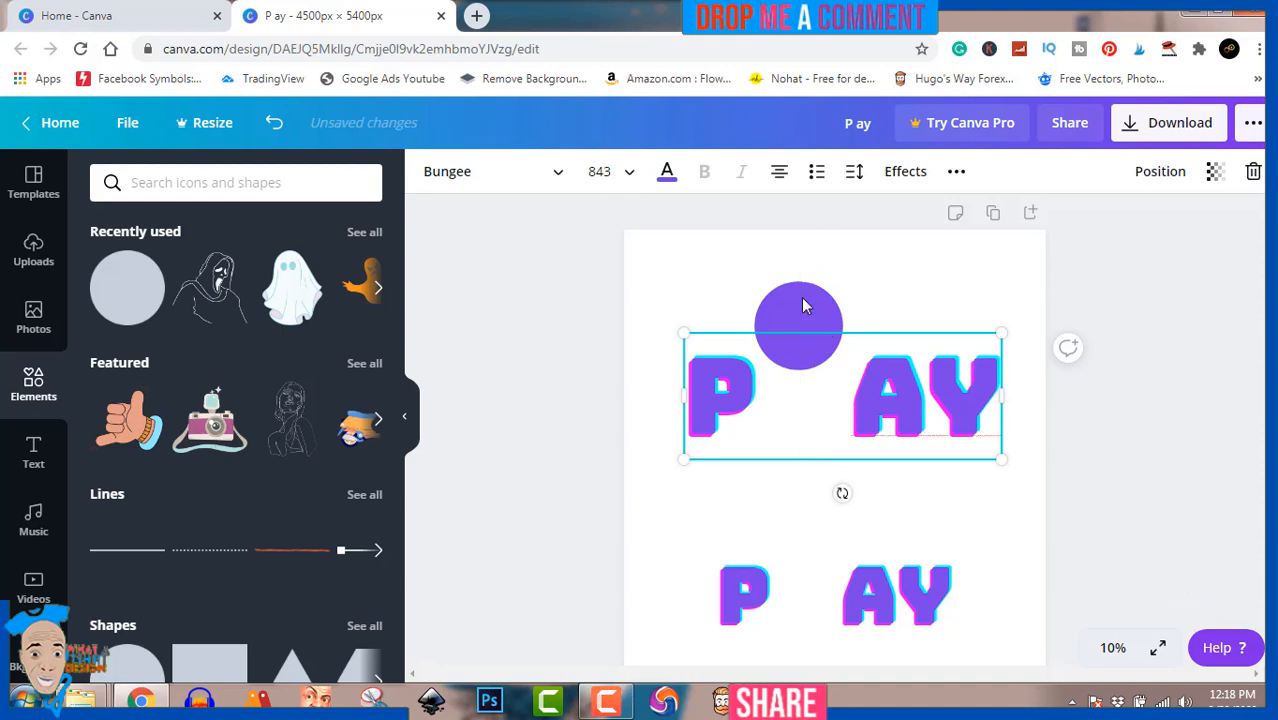
click(1140, 468)
drag(958, 420, 970, 510)
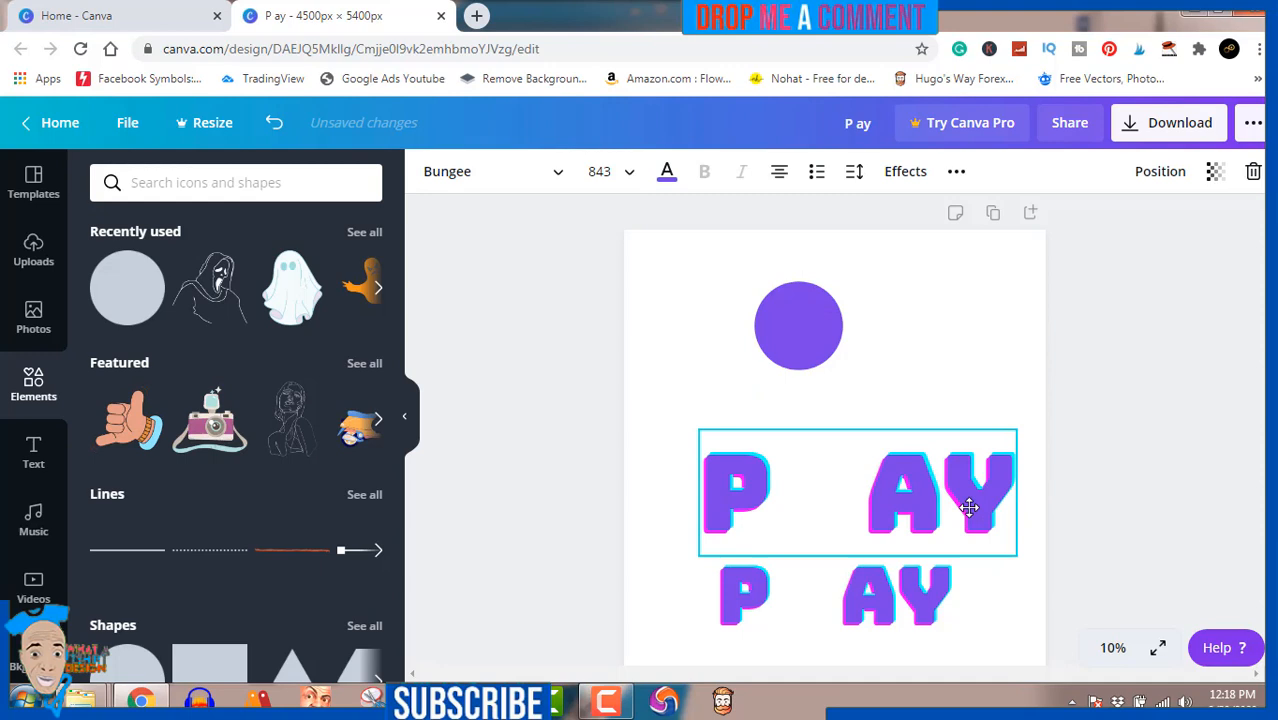
Step: Duplicate the purple circle slightly below the original and recolor the copy light turquoise
click(808, 337)
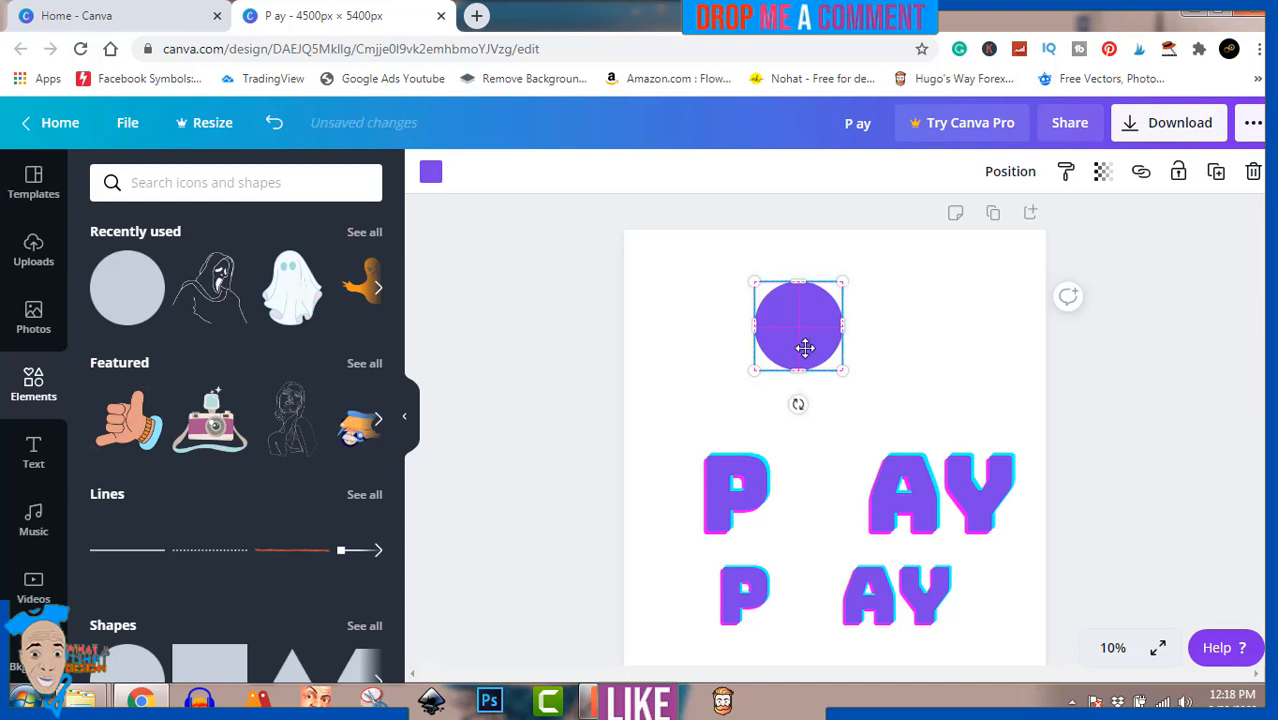
mouse_move(804, 348)
mouse_down()
mouse_move(807, 359)
mouse_move(788, 357)
mouse_up()
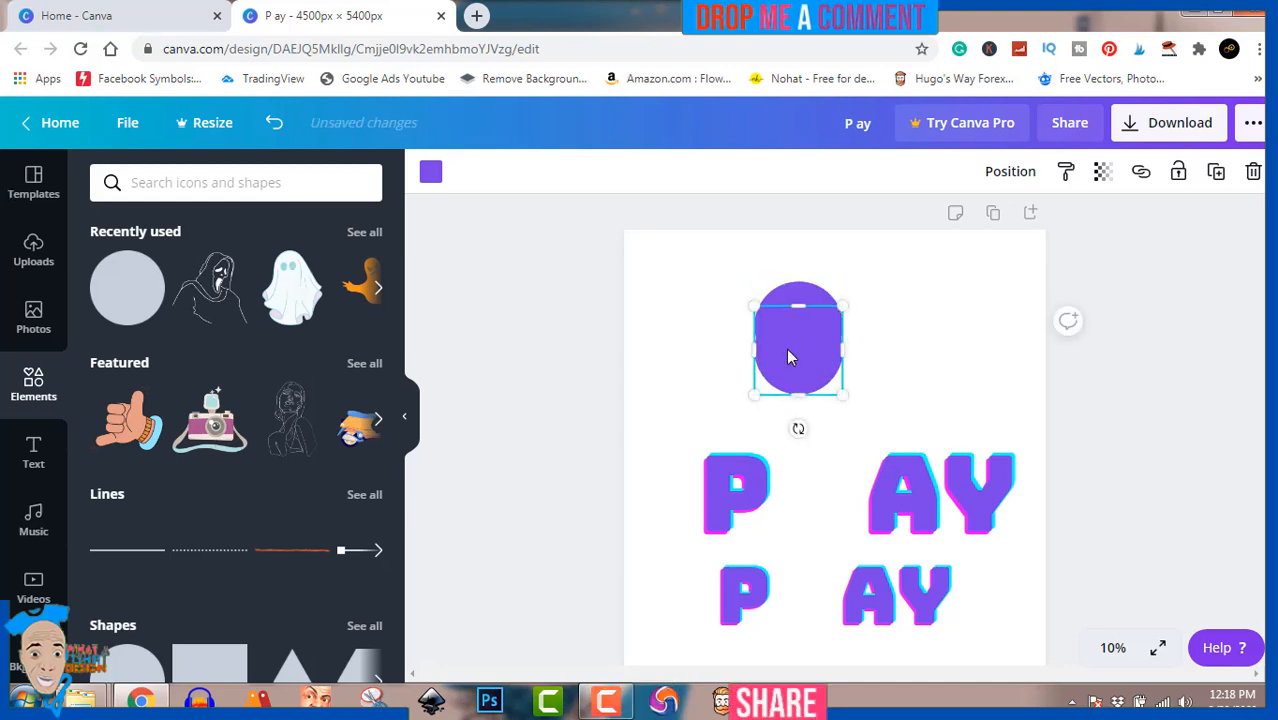
click(430, 171)
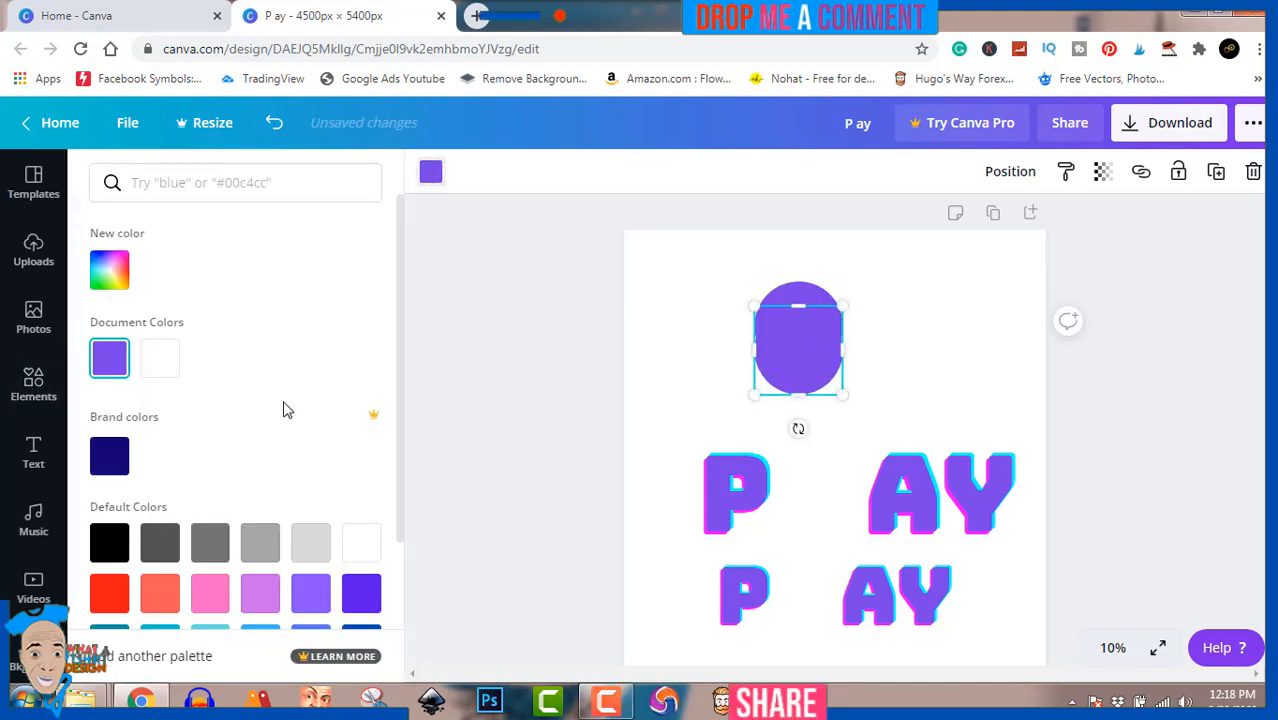
scroll(284, 415, down, 2)
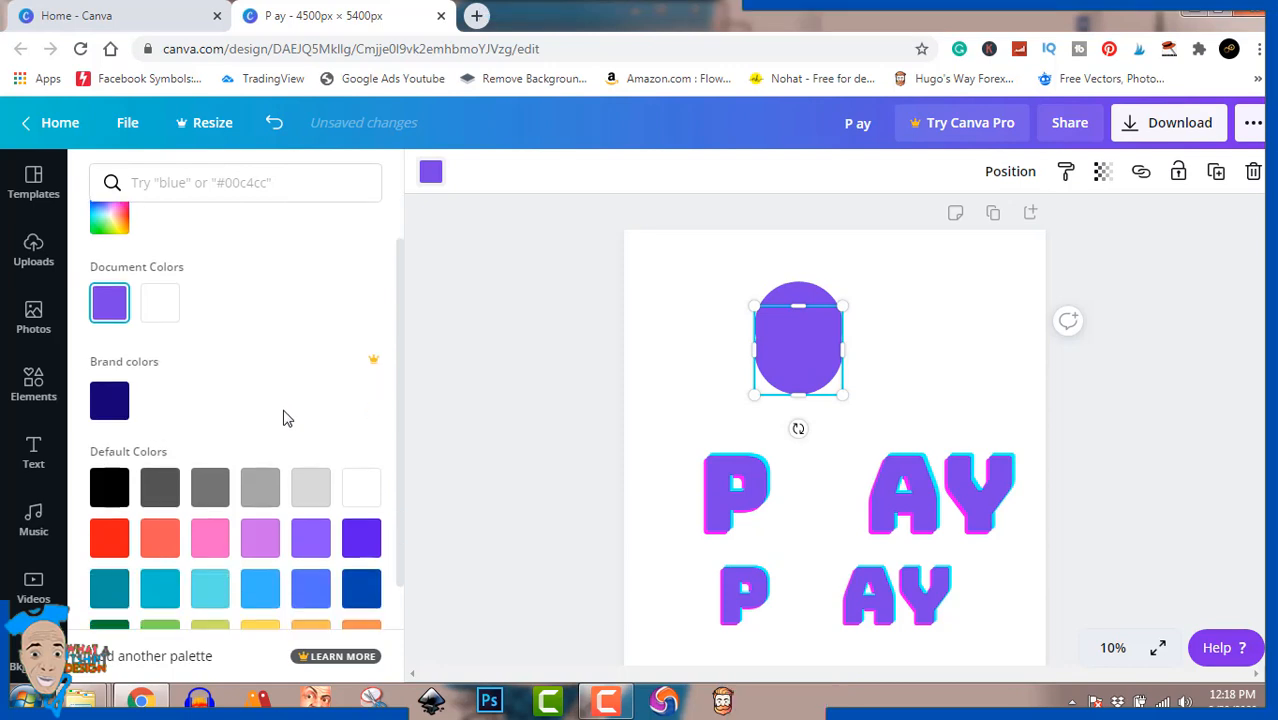
click(214, 538)
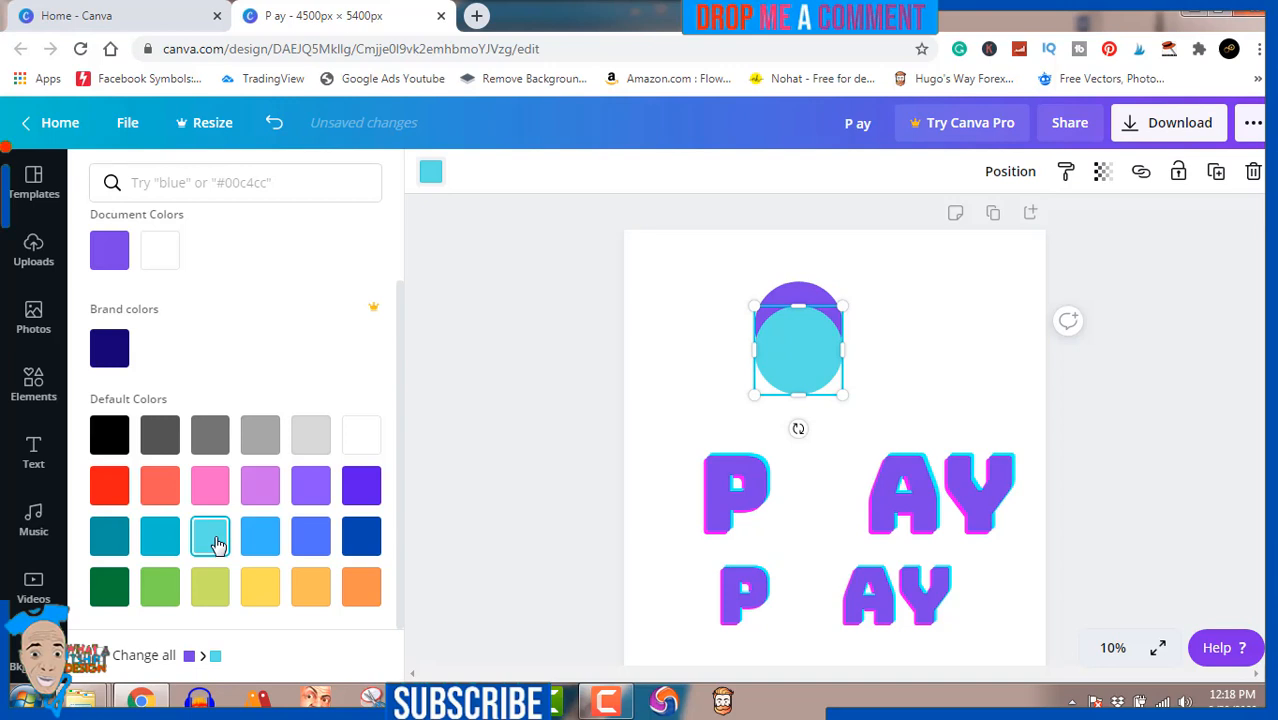
Step: Send the turquoise circle to the back so that it sits behind the purple one
right_click(819, 340)
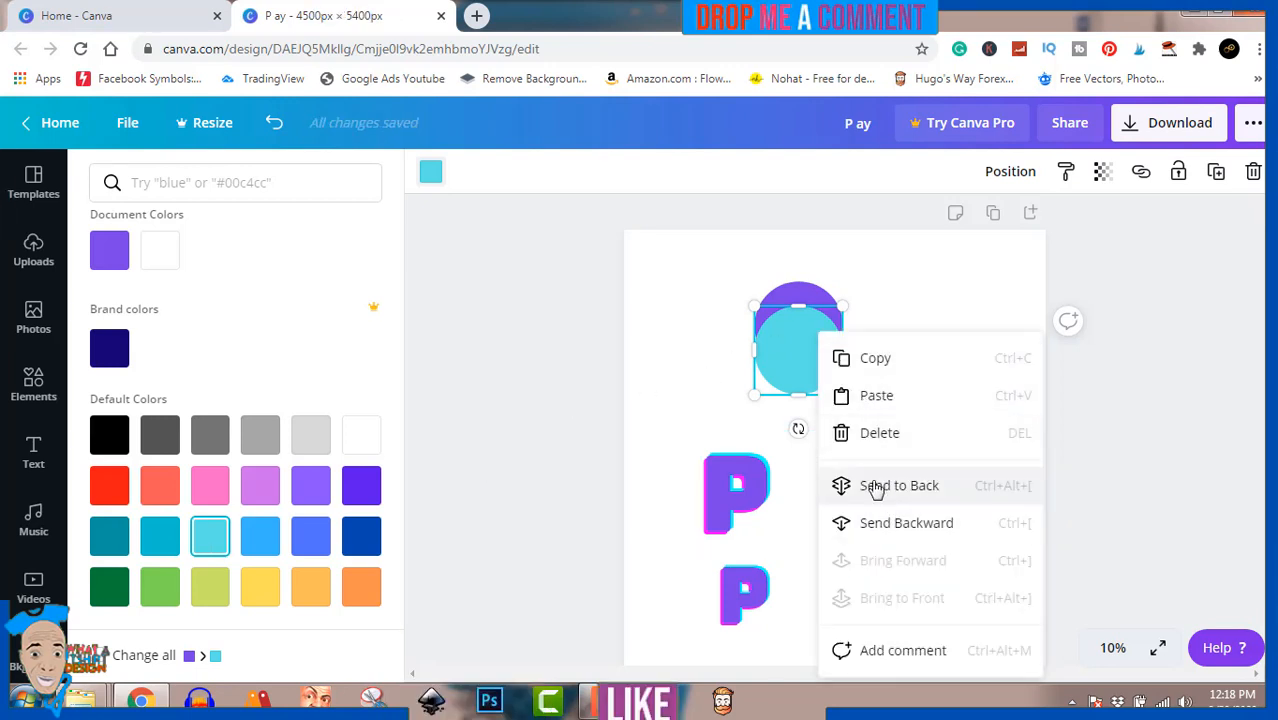
right_click(793, 375)
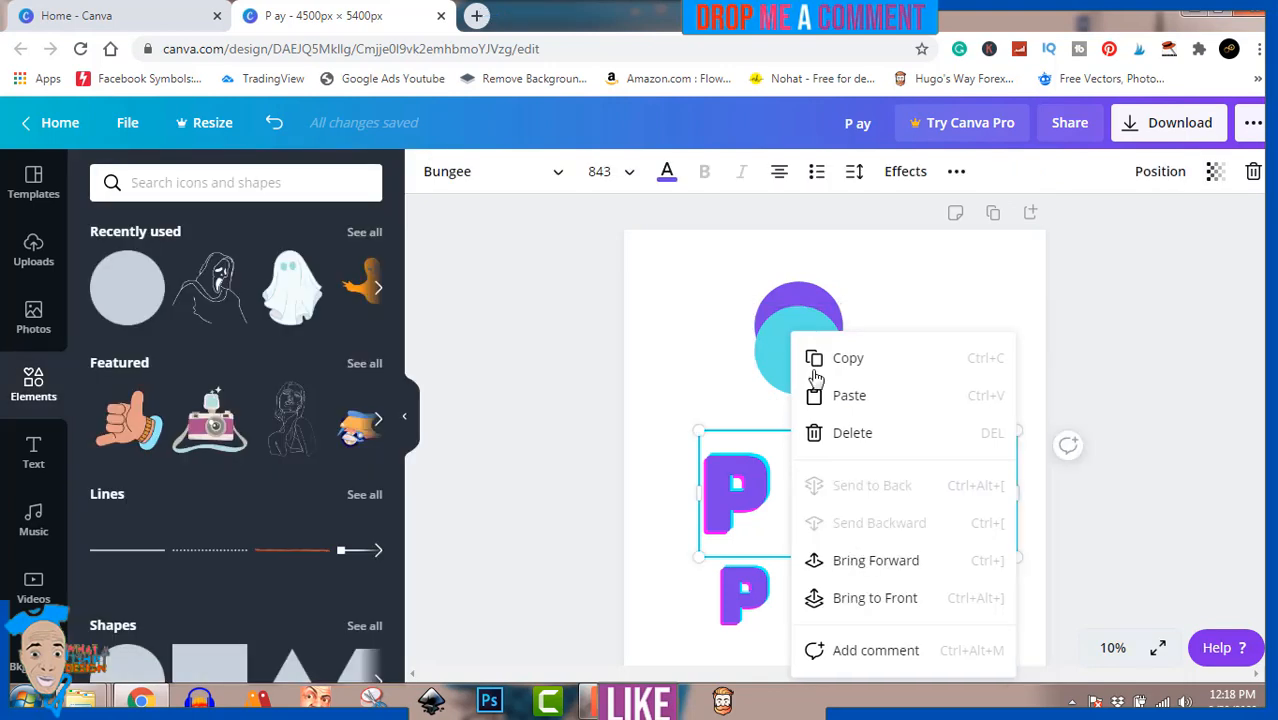
click(773, 333)
right_click(775, 331)
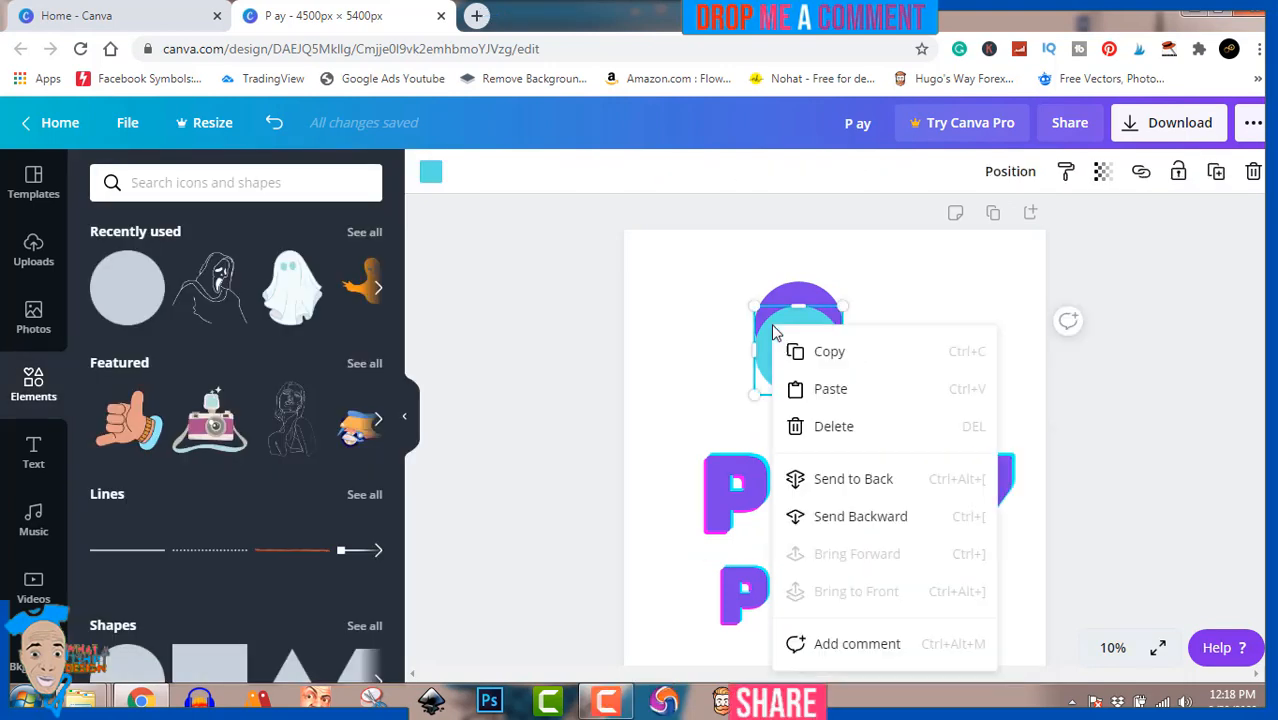
click(866, 482)
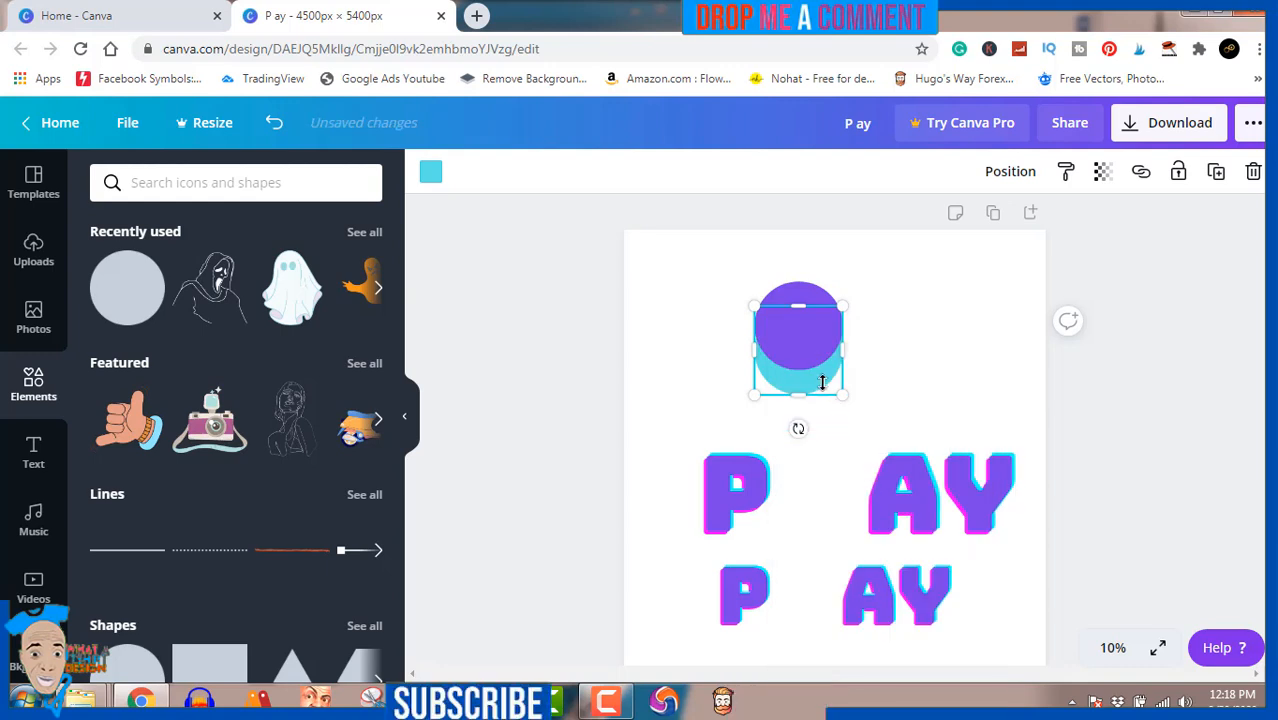
click(862, 381)
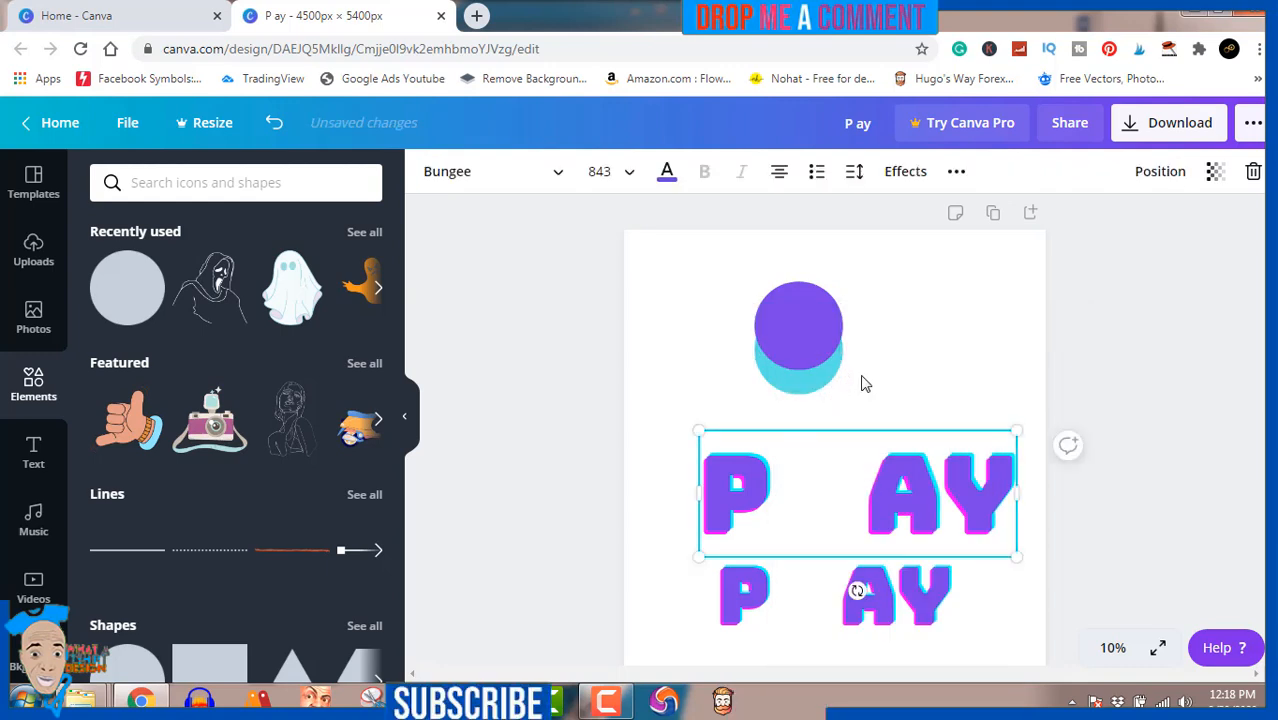
click(1108, 398)
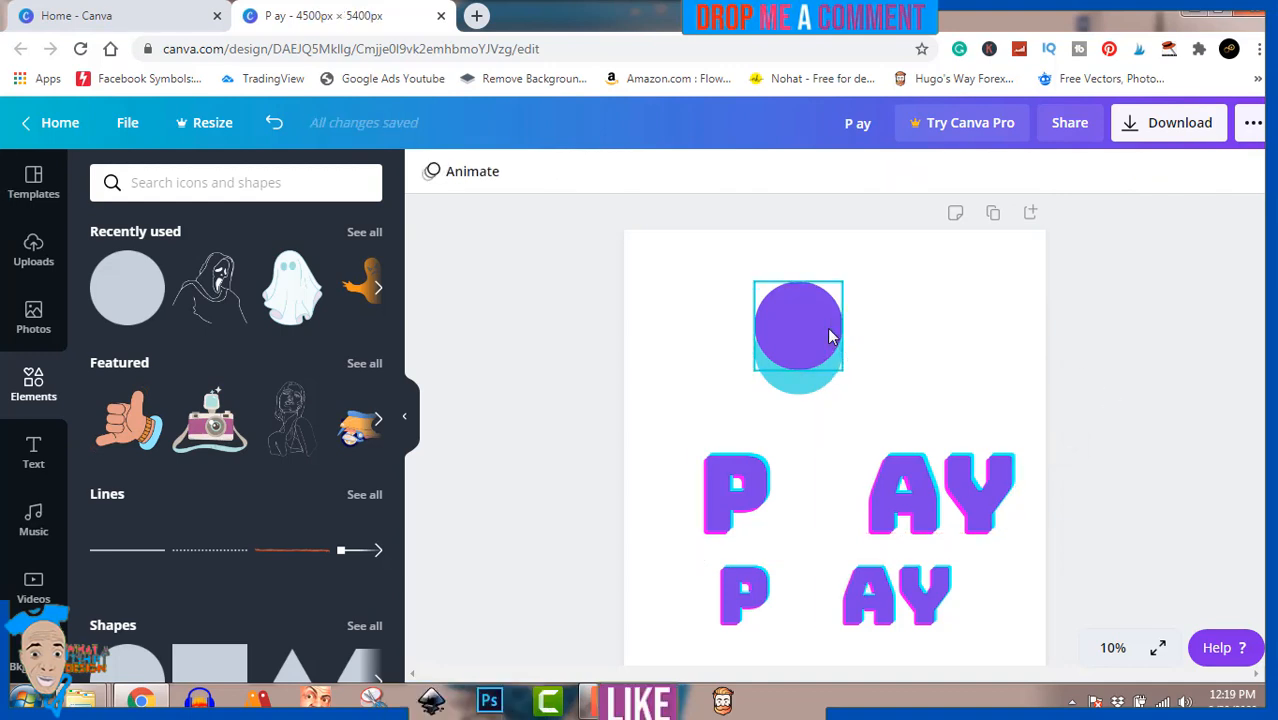
Step: Separate the two circles, raise the turquoise one slightly, and align the purple circle exactly over it
click(829, 333)
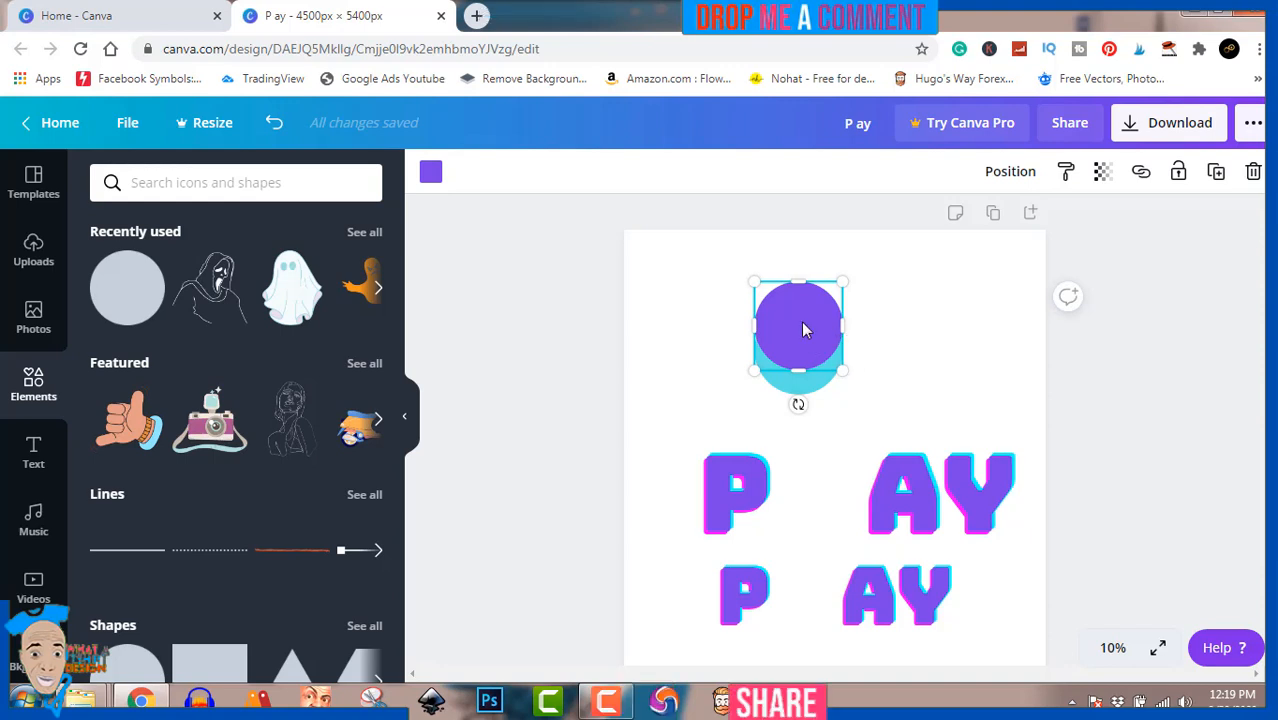
drag(802, 304, 802, 284)
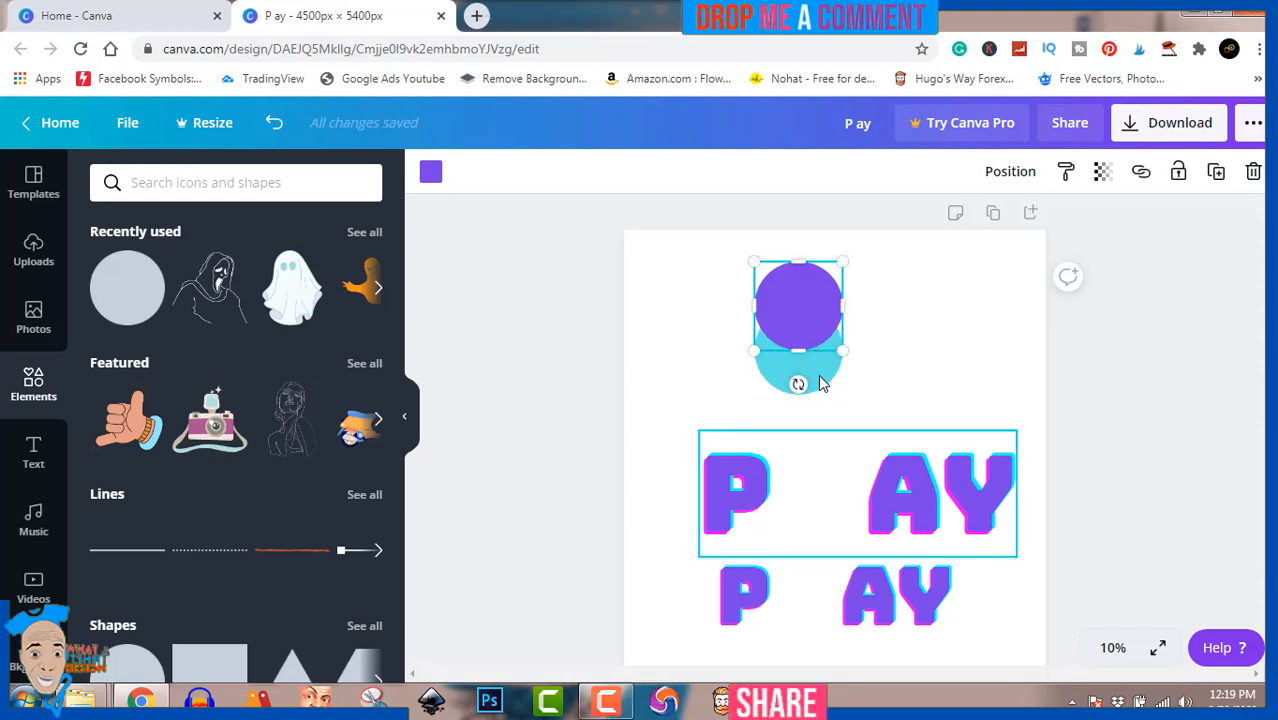
drag(800, 320, 697, 317)
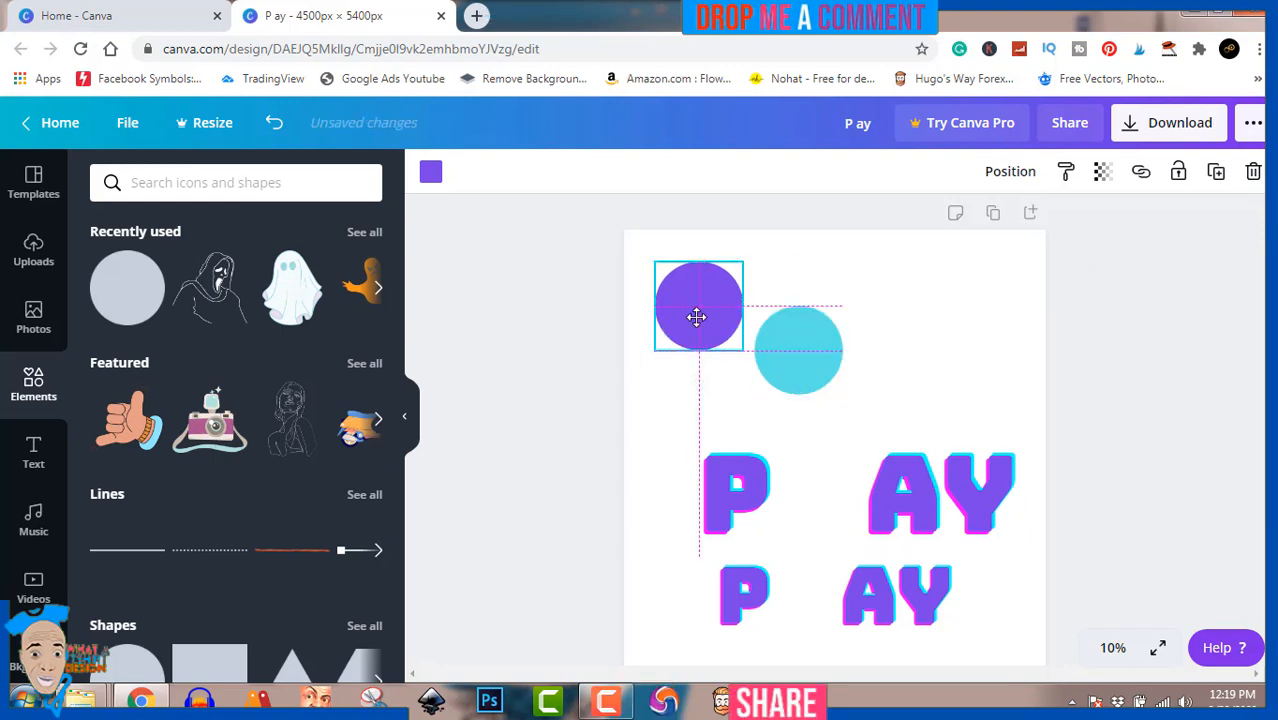
click(816, 357)
drag(816, 357, 816, 324)
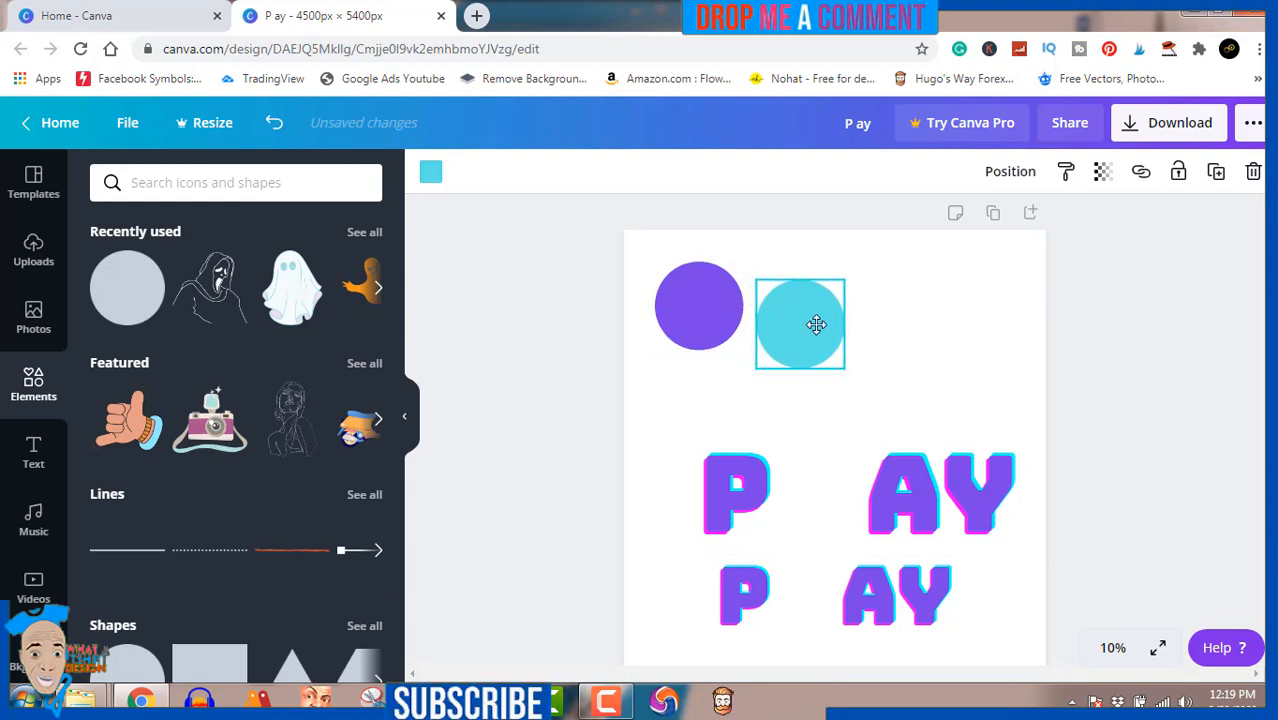
click(697, 314)
drag(697, 314, 796, 323)
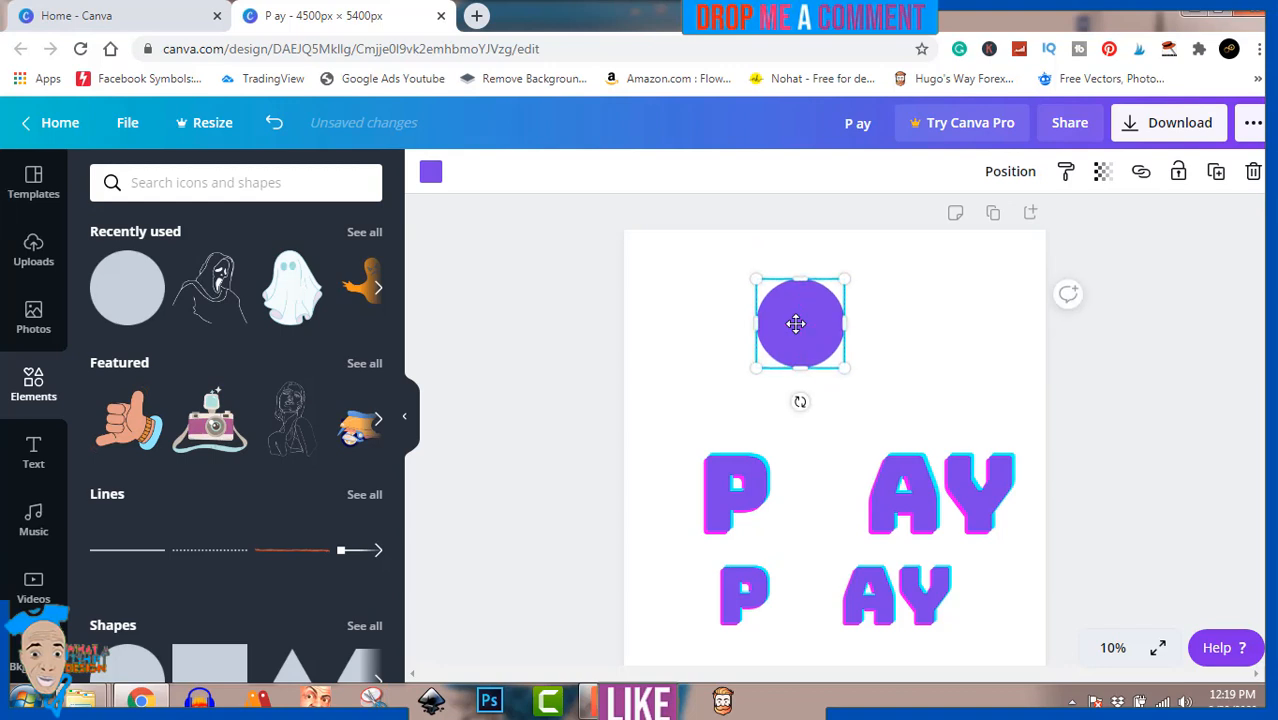
Step: Nudge the purple circle up to expose a thin turquoise lower edge, and move the large P AY text back around the circles
key(Up)
key(Up)
key(Up)
key(Up)
key(Up)
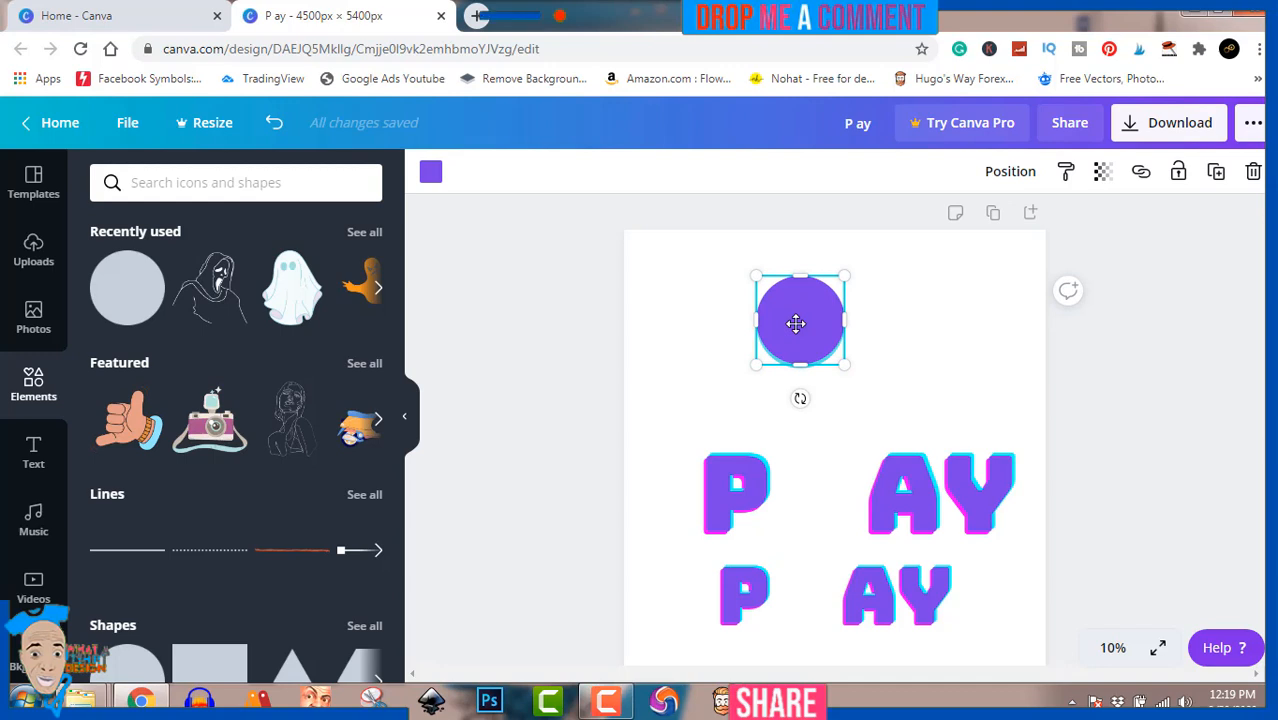
click(1175, 373)
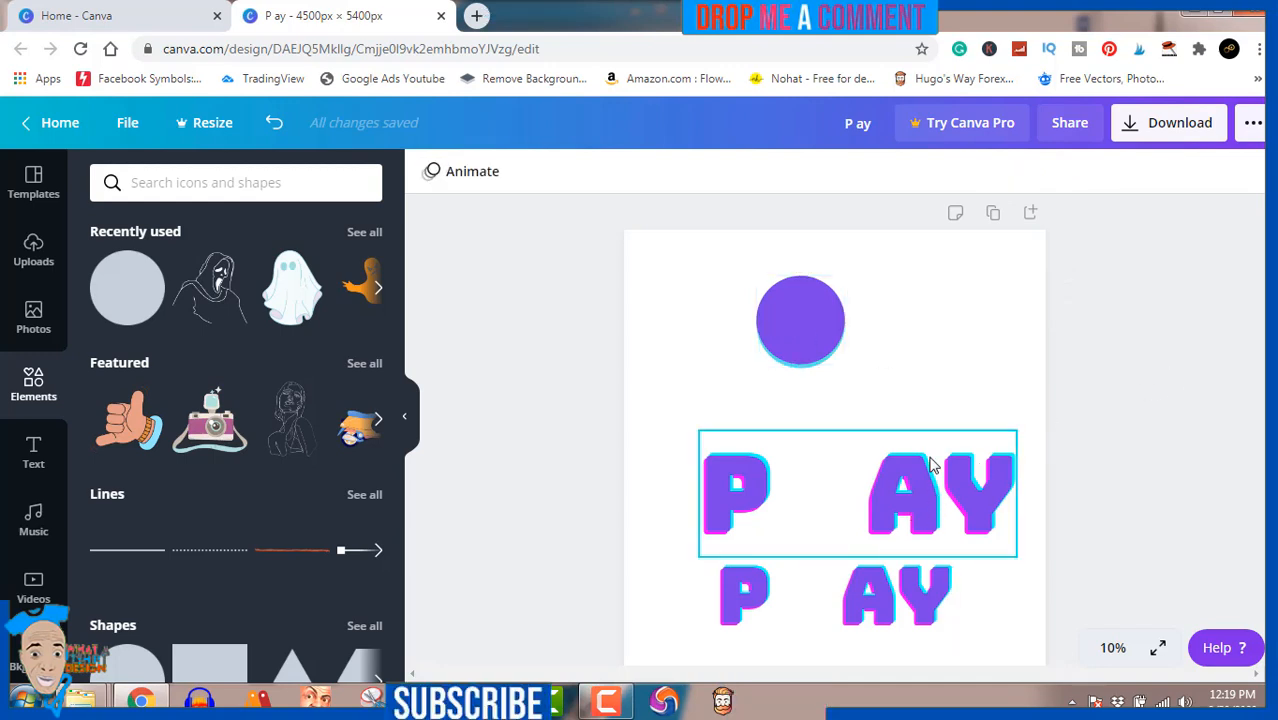
drag(930, 463, 910, 293)
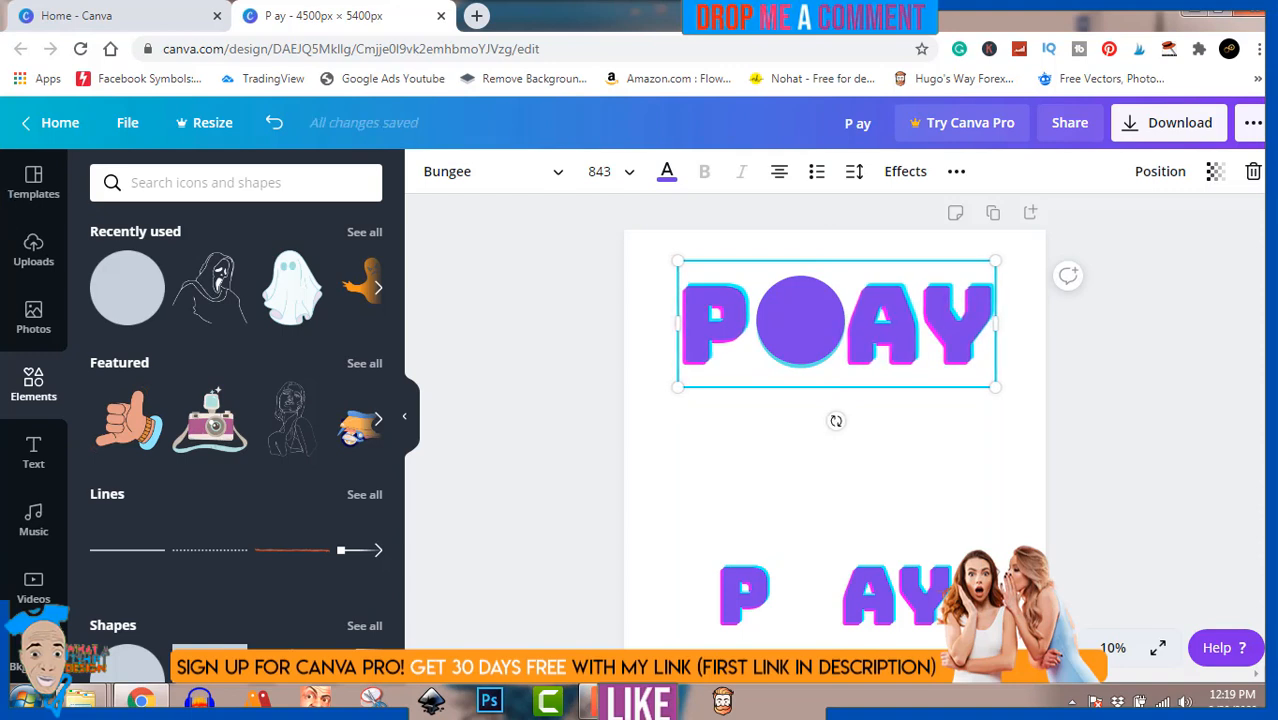
click(544, 512)
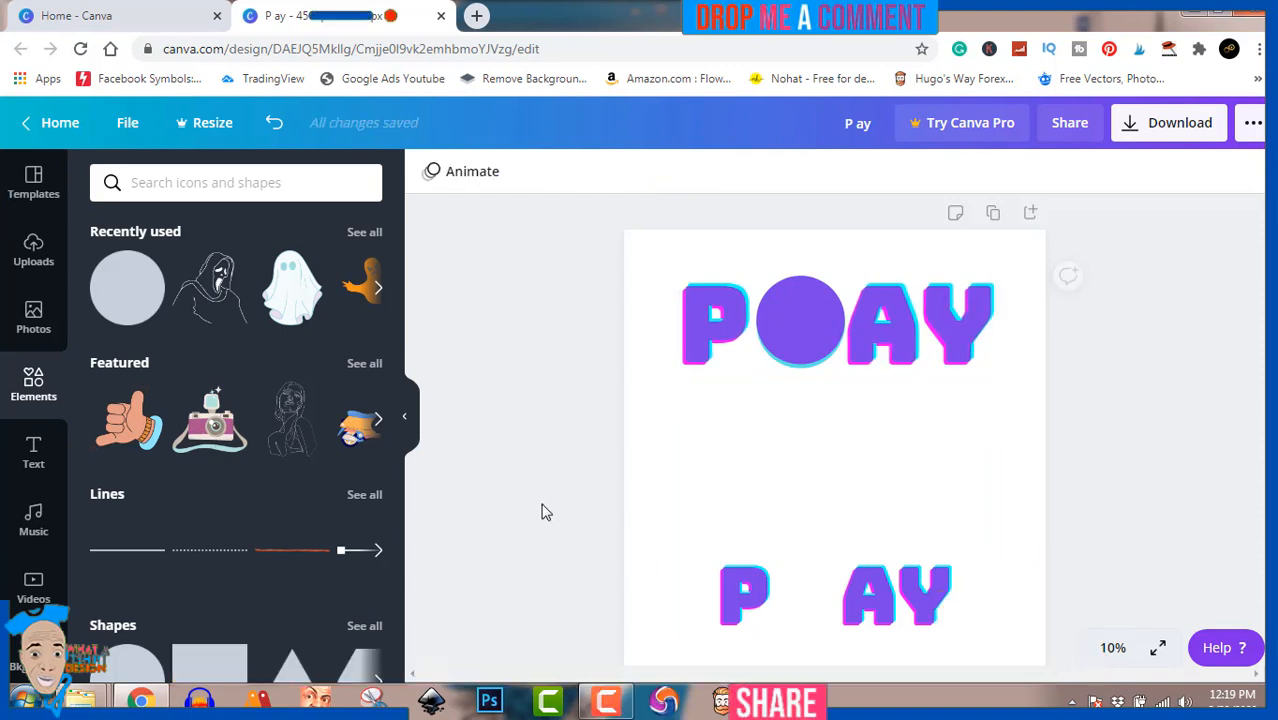
Step: Search the elements for "dog" and add the solid four-toed paw print to the page
click(203, 184)
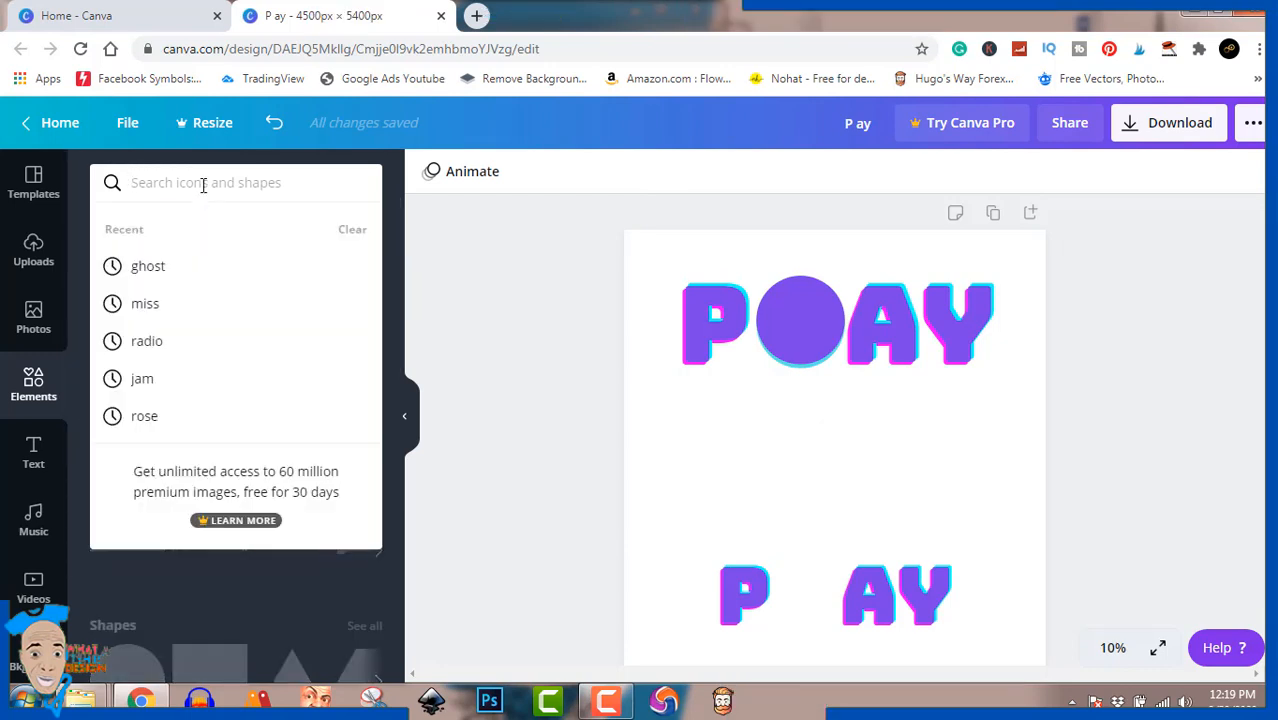
text(dog)
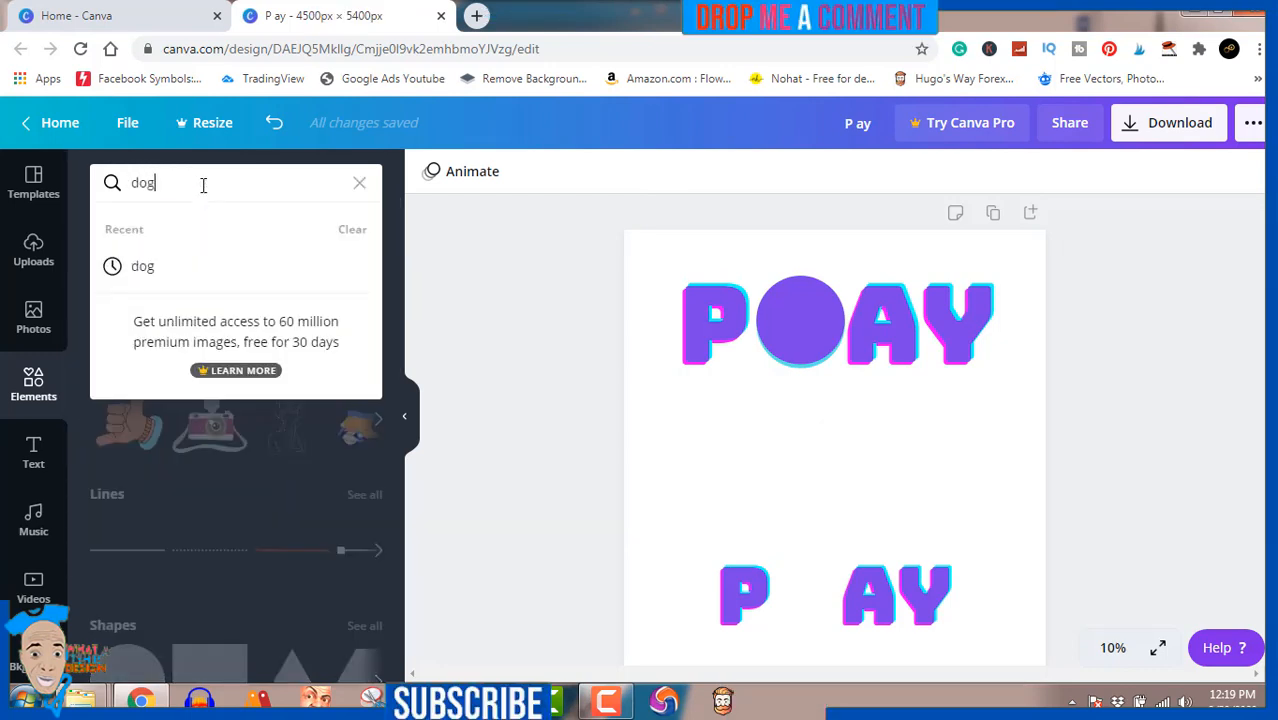
key(Return)
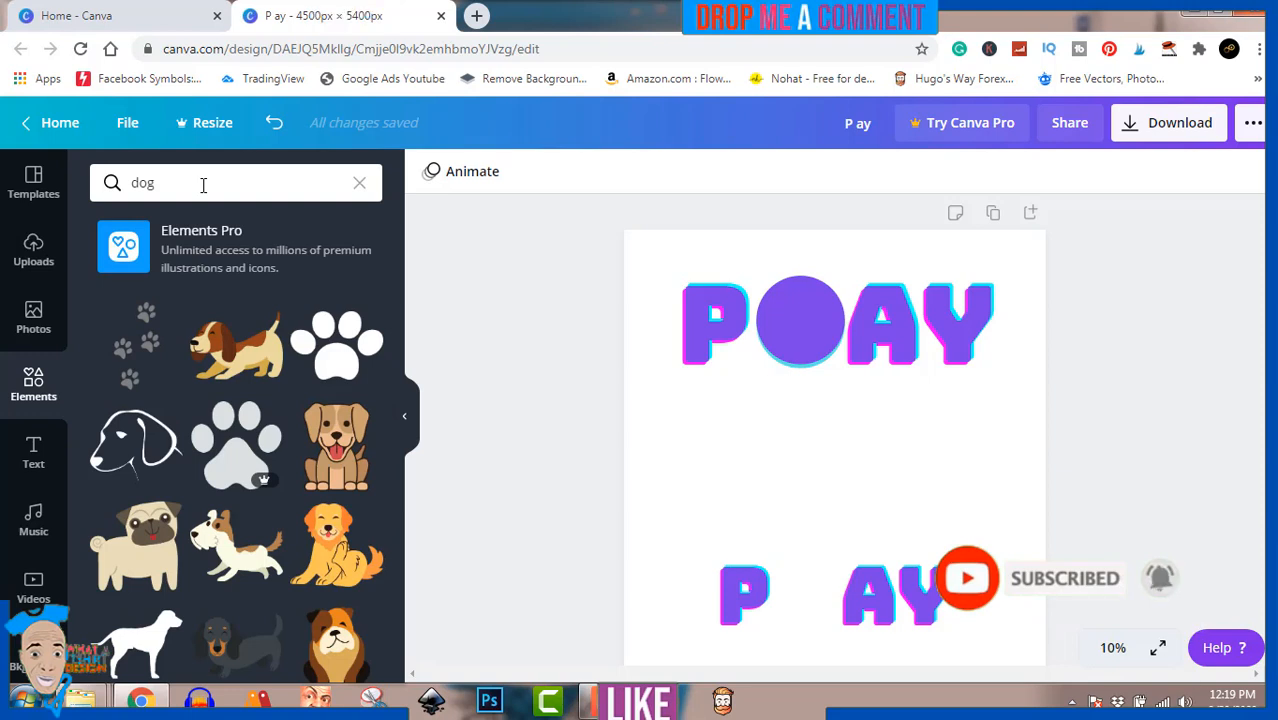
click(328, 357)
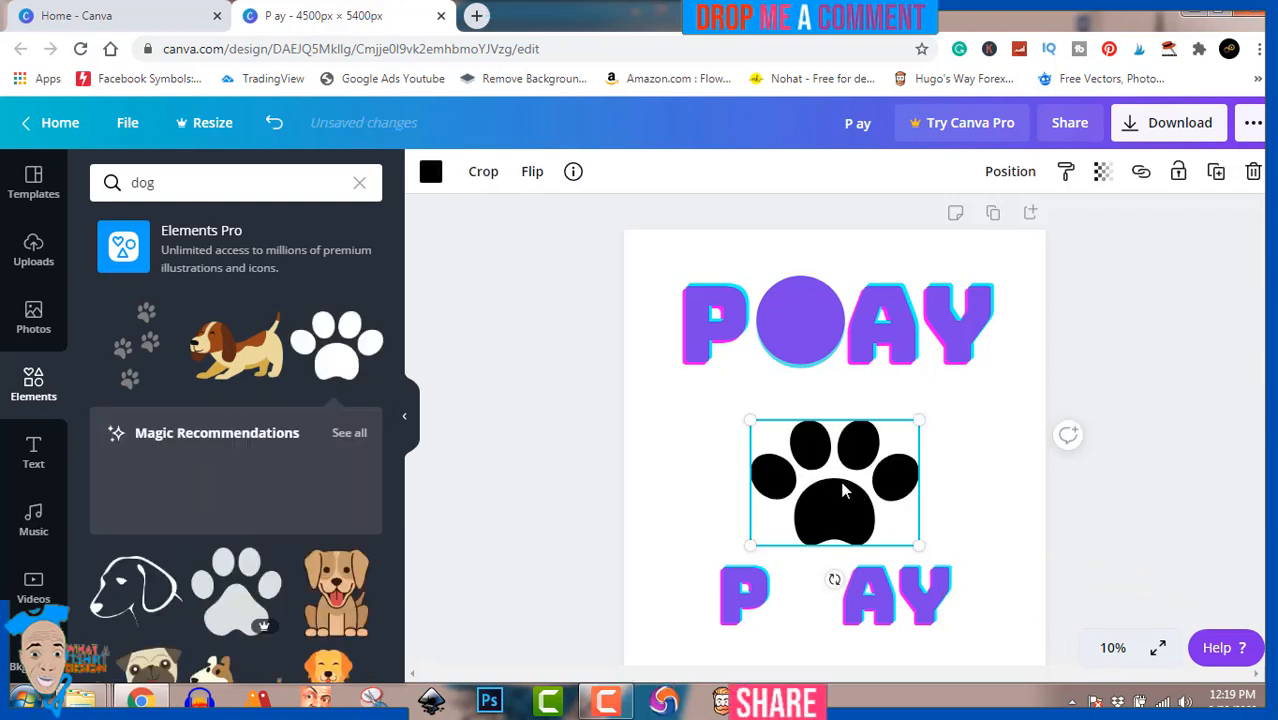
Step: Shrink the paw print to about the circle's width and center it on the purple circle
drag(843, 490, 827, 332)
drag(885, 385, 801, 327)
drag(758, 310, 800, 332)
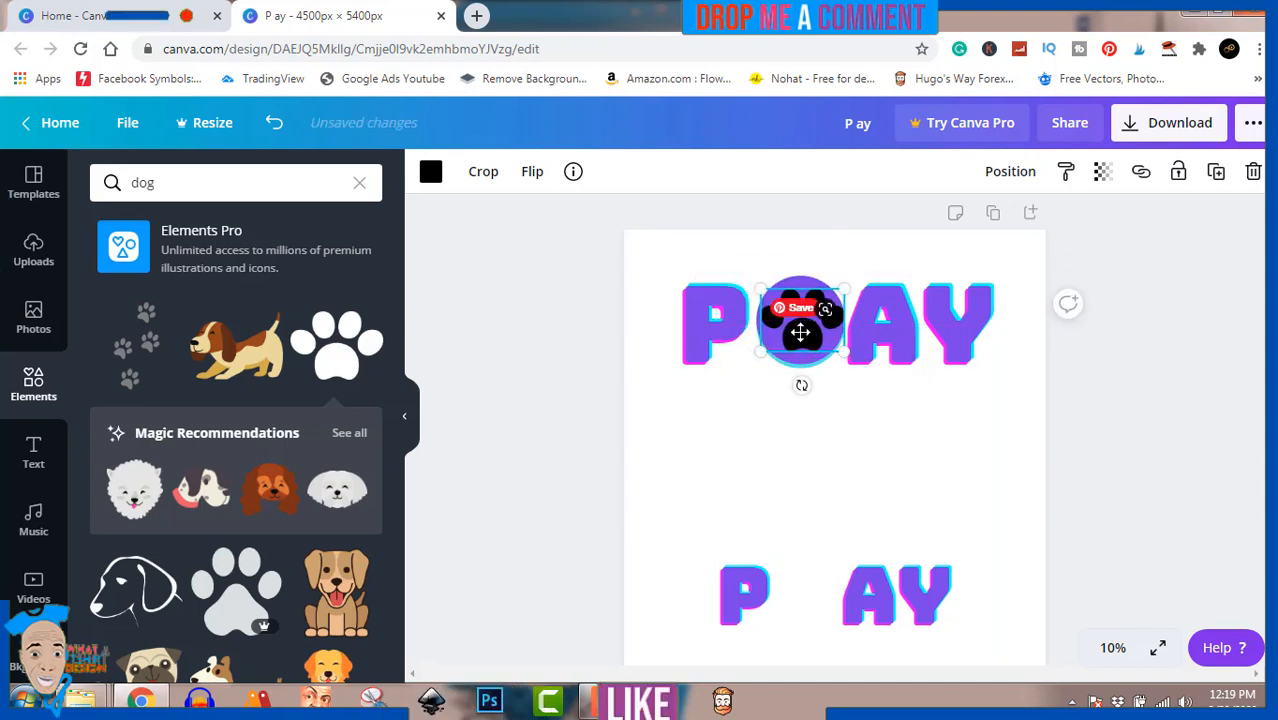
key(Left)
key(Left)
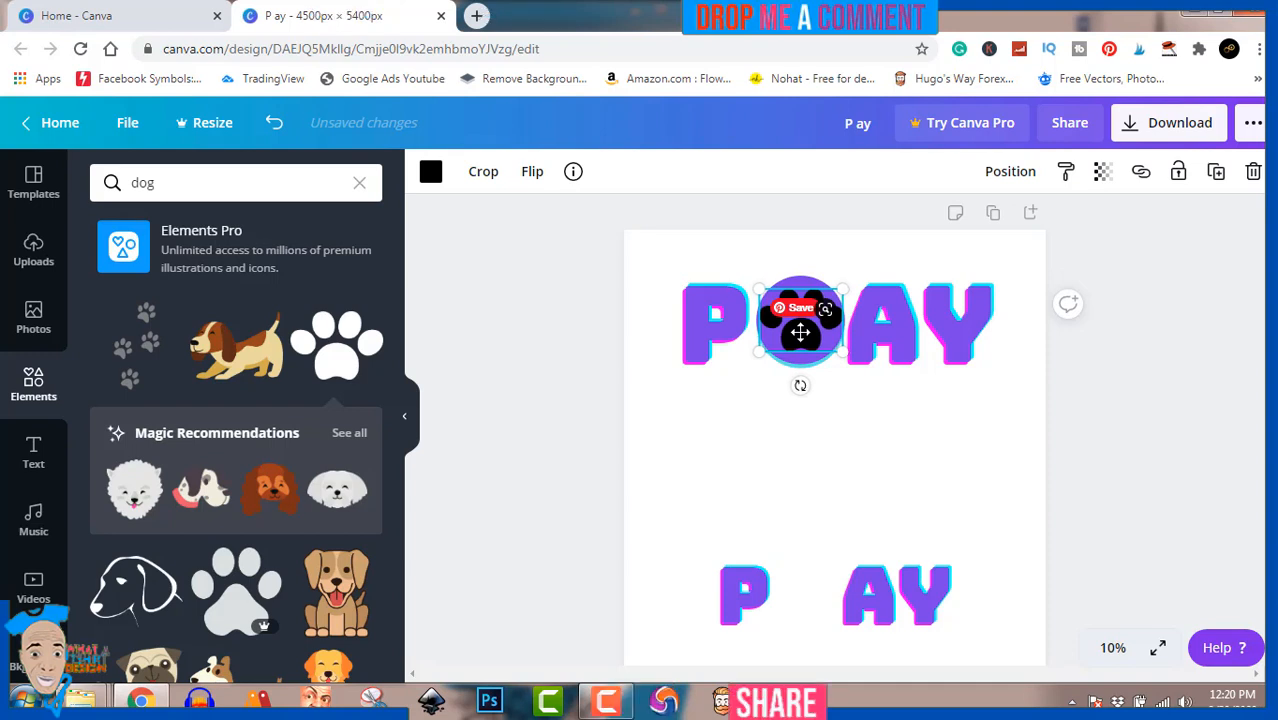
click(1146, 405)
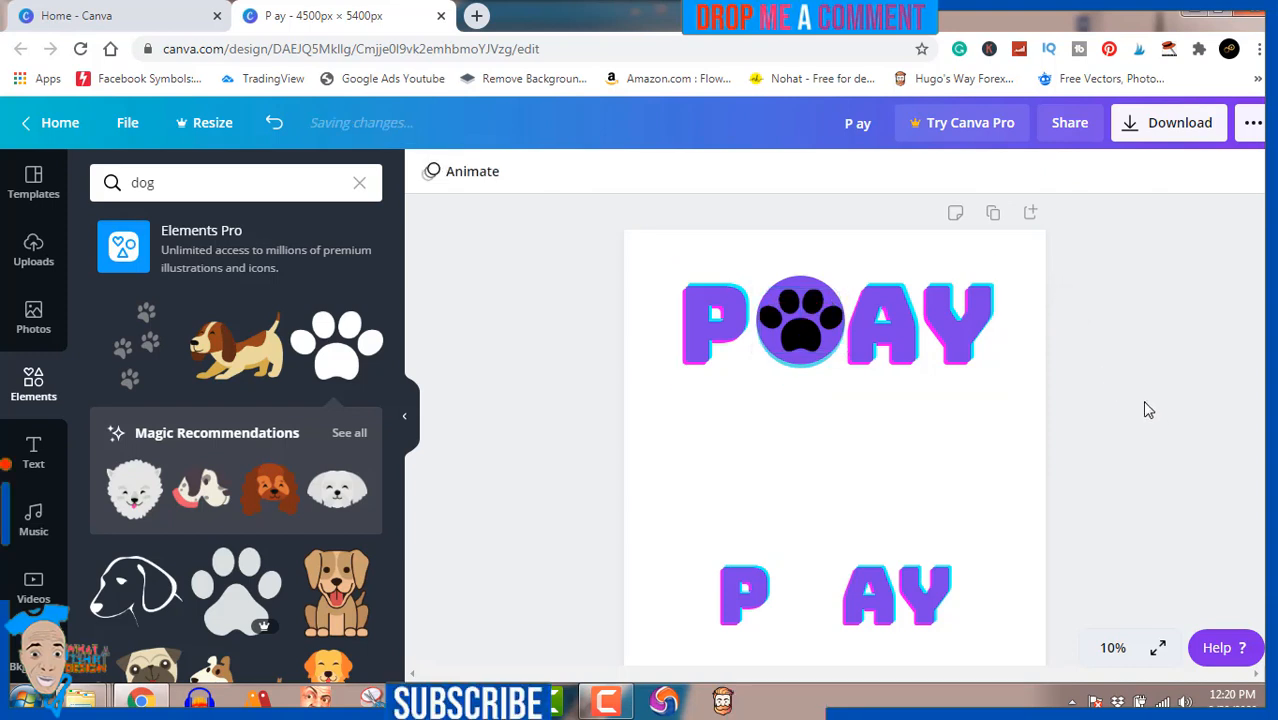
Step: Replace the lower P AY text with CUDDLER
click(893, 599)
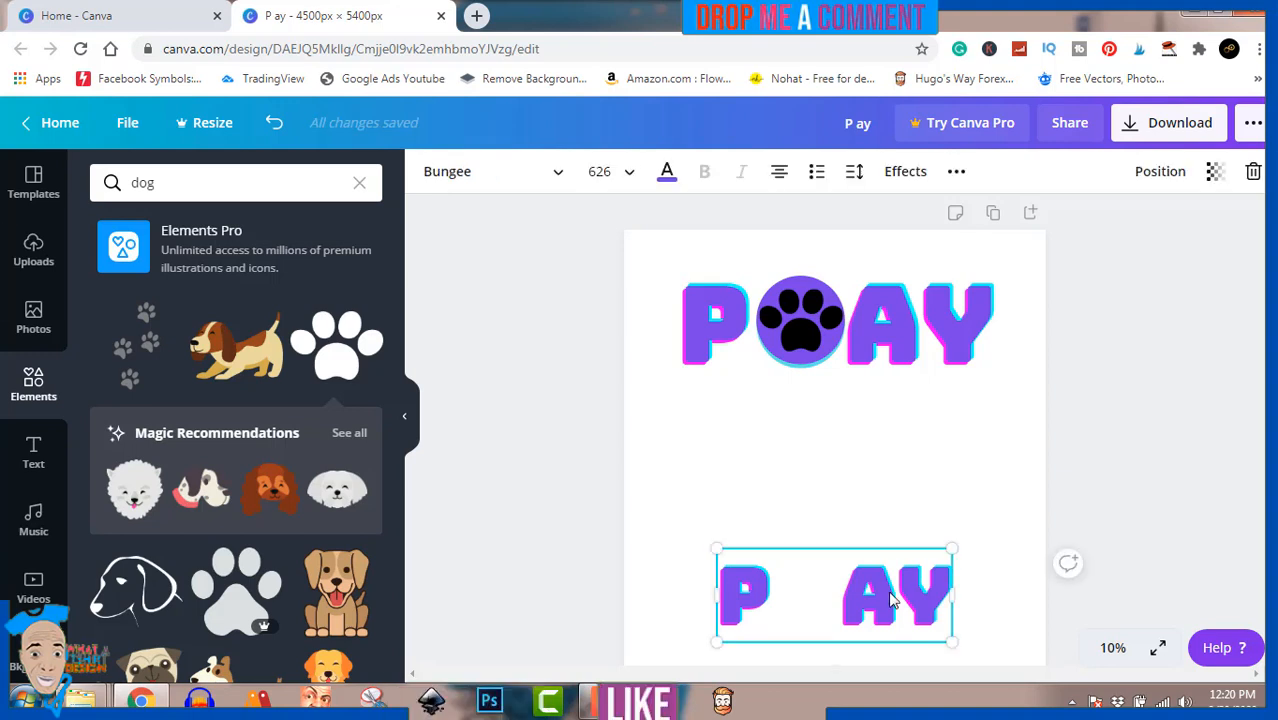
click(893, 599)
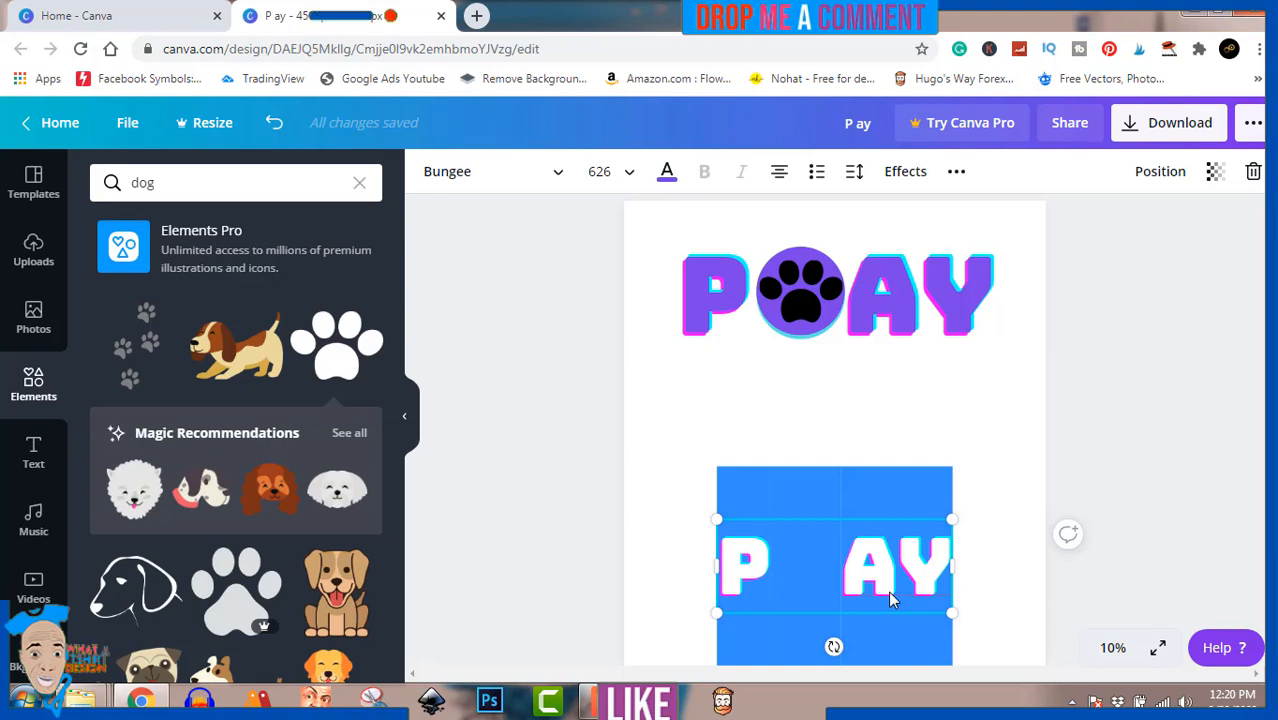
text(CU)
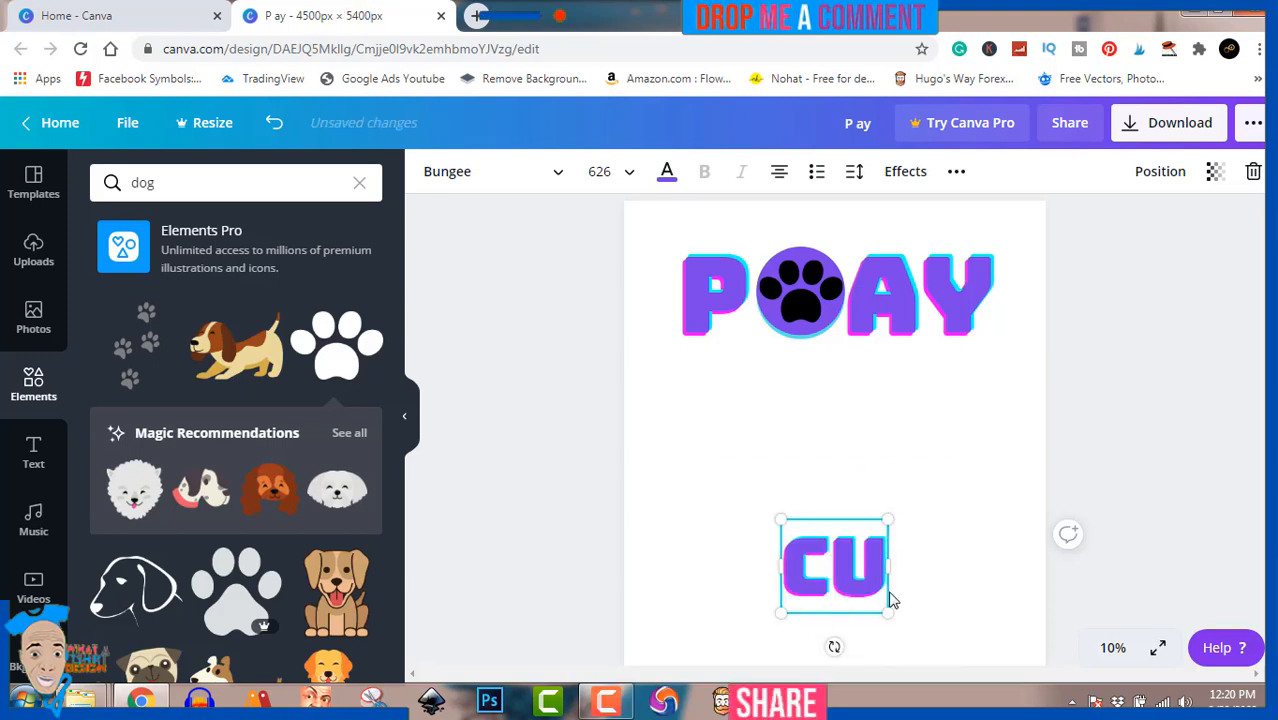
text(DD)
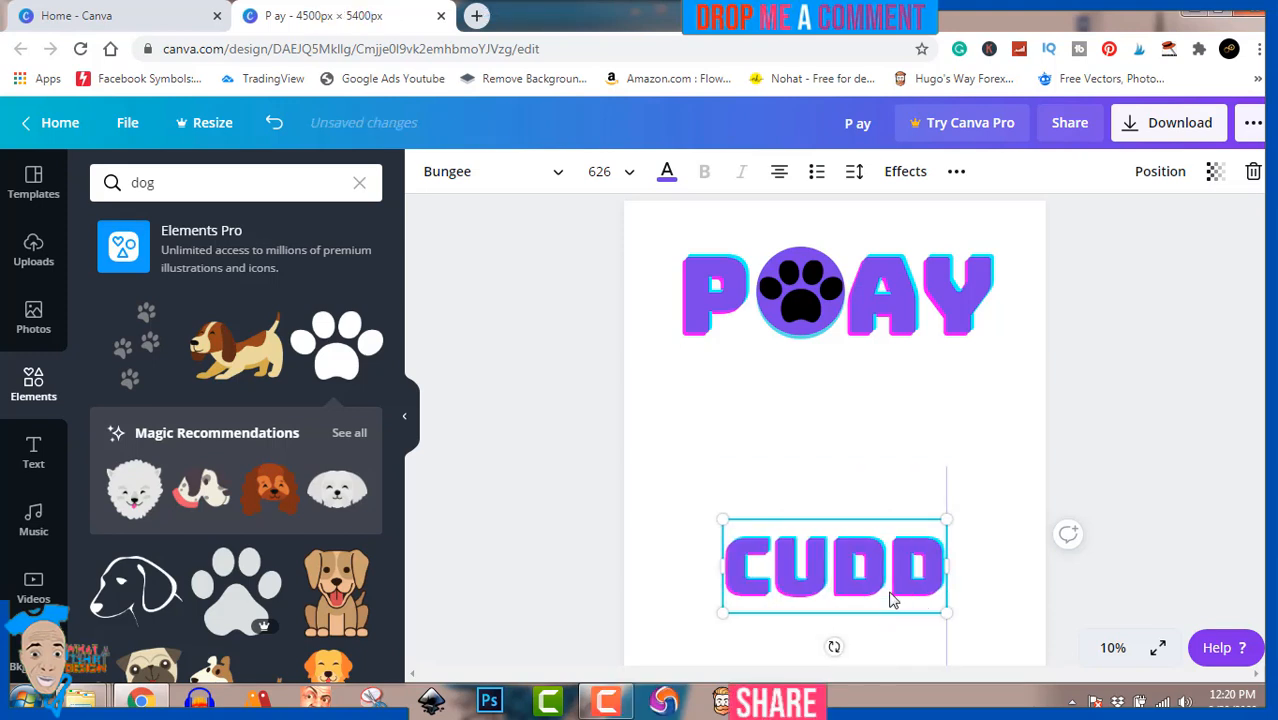
text(LER)
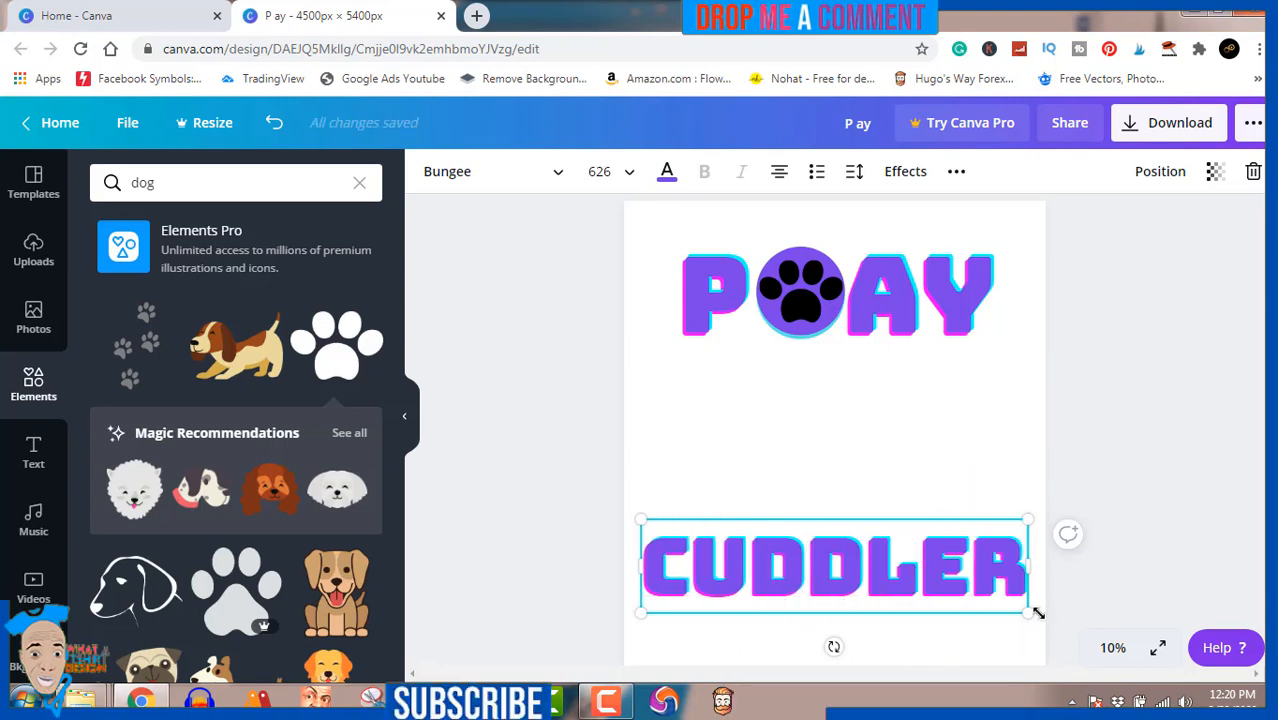
Step: Shrink the CUDDLER text to font size 455 and center it directly beneath the P AY headline
drag(1038, 613, 925, 548)
click(1078, 459)
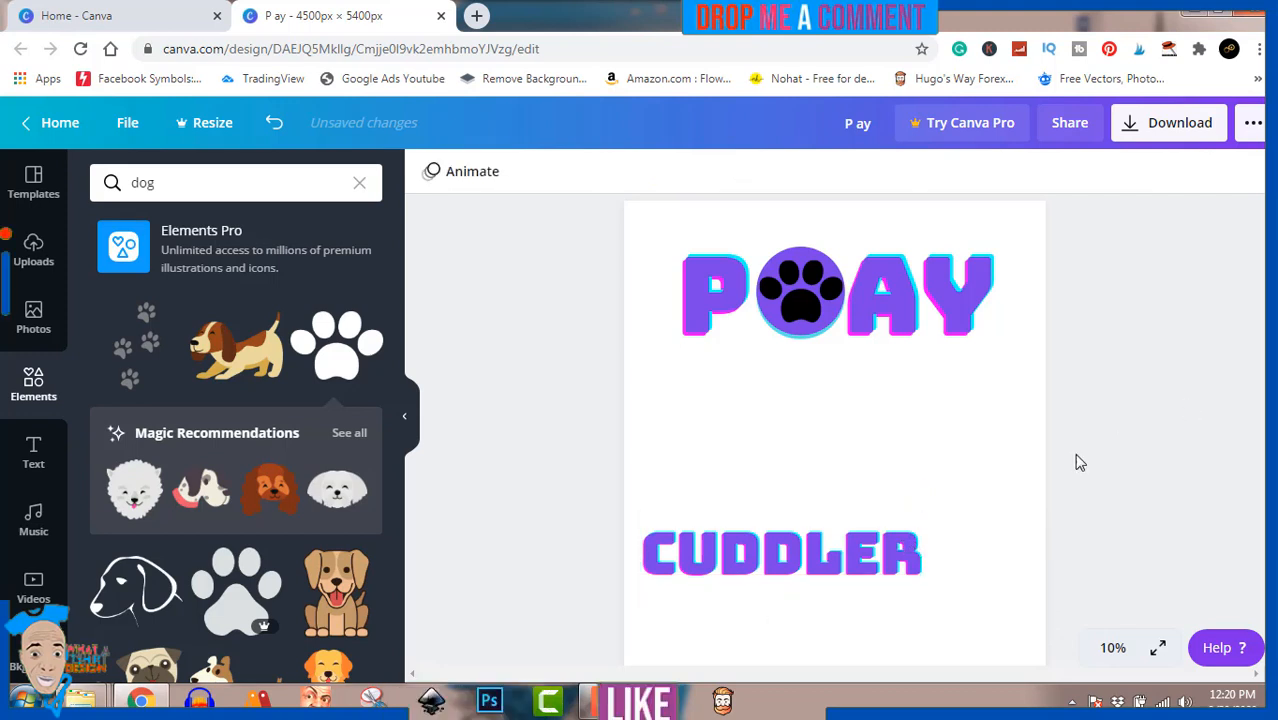
click(835, 541)
drag(835, 541, 919, 373)
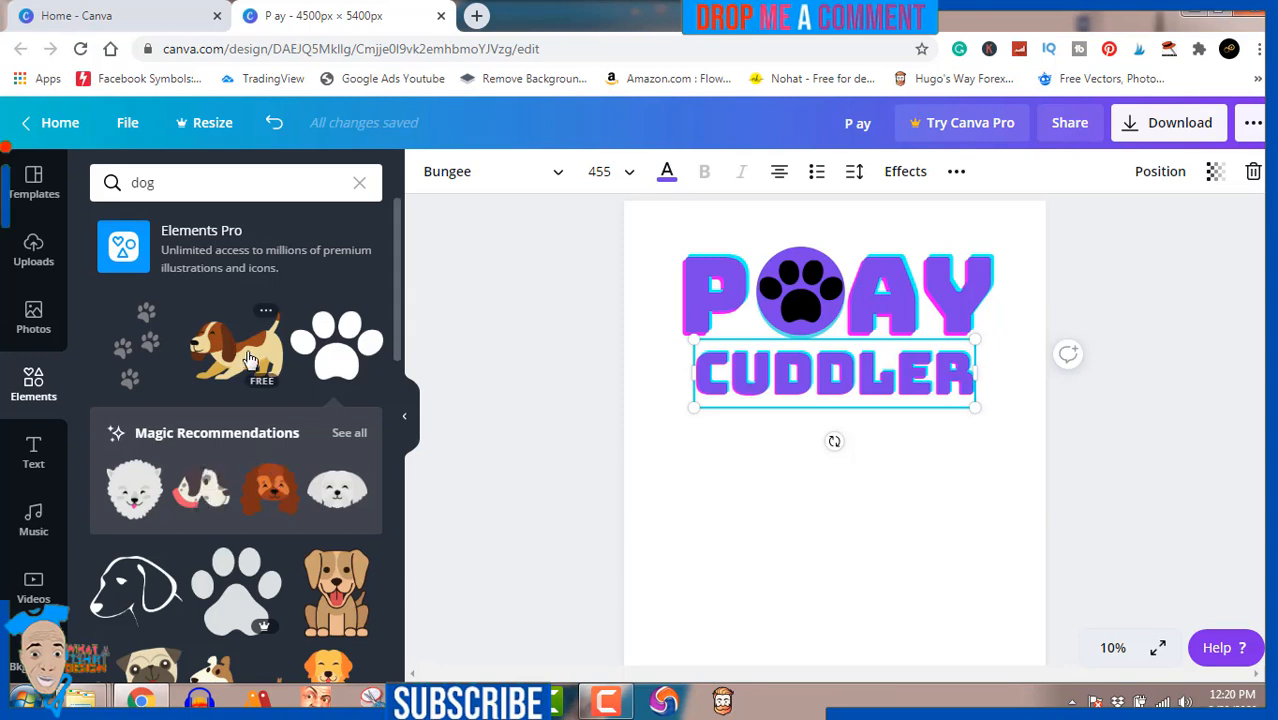
Step: Add the golden retriever head in profile from the dog elements to the page
scroll(250, 360, down, 10)
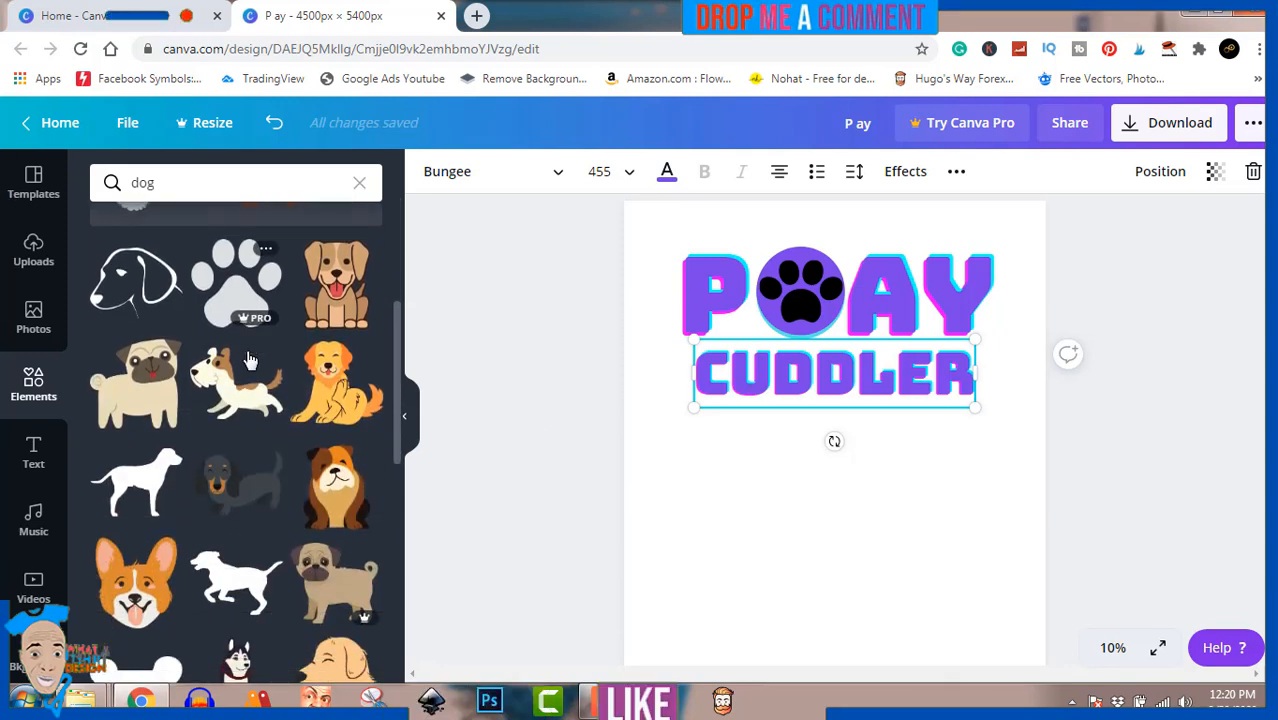
scroll(250, 360, down, 3)
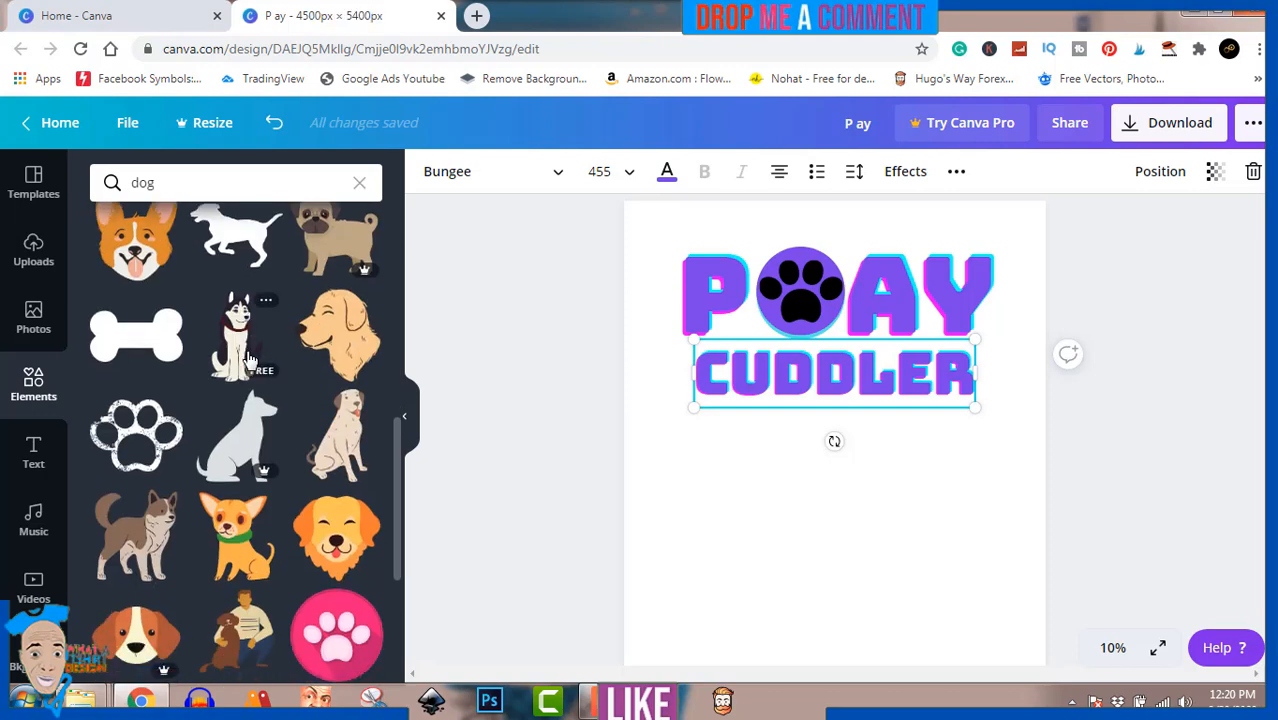
click(330, 335)
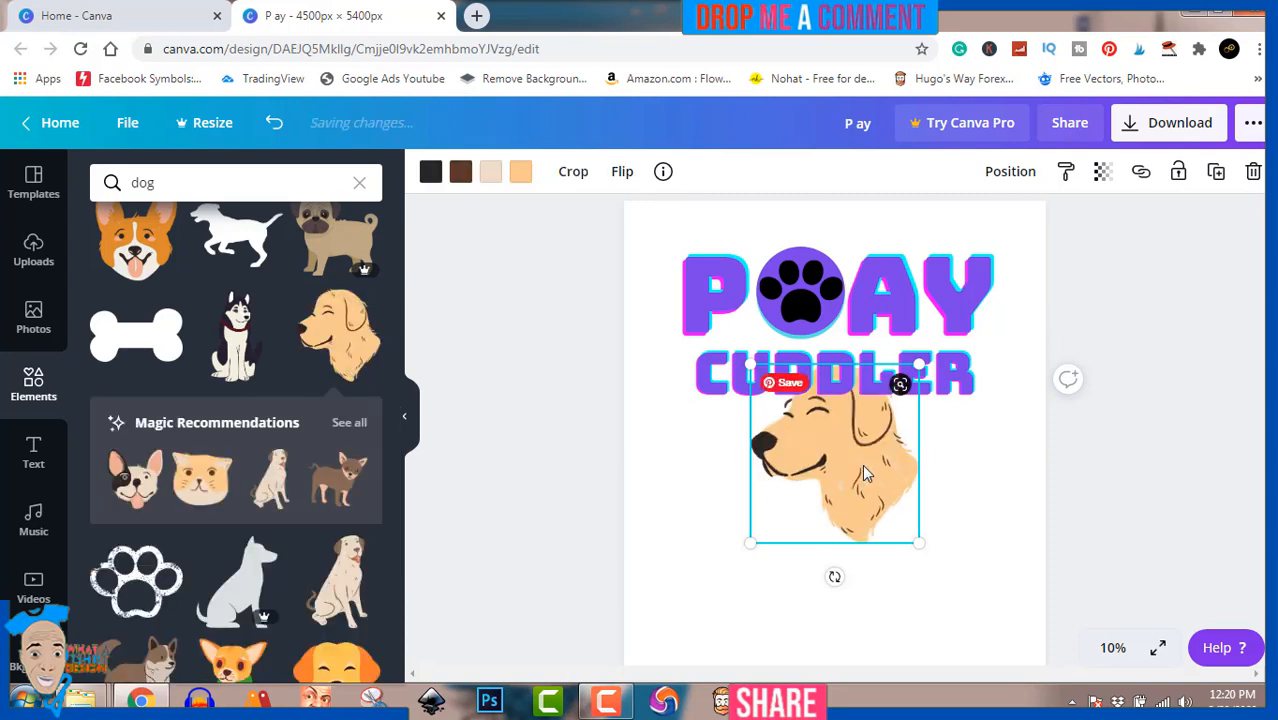
click(1141, 467)
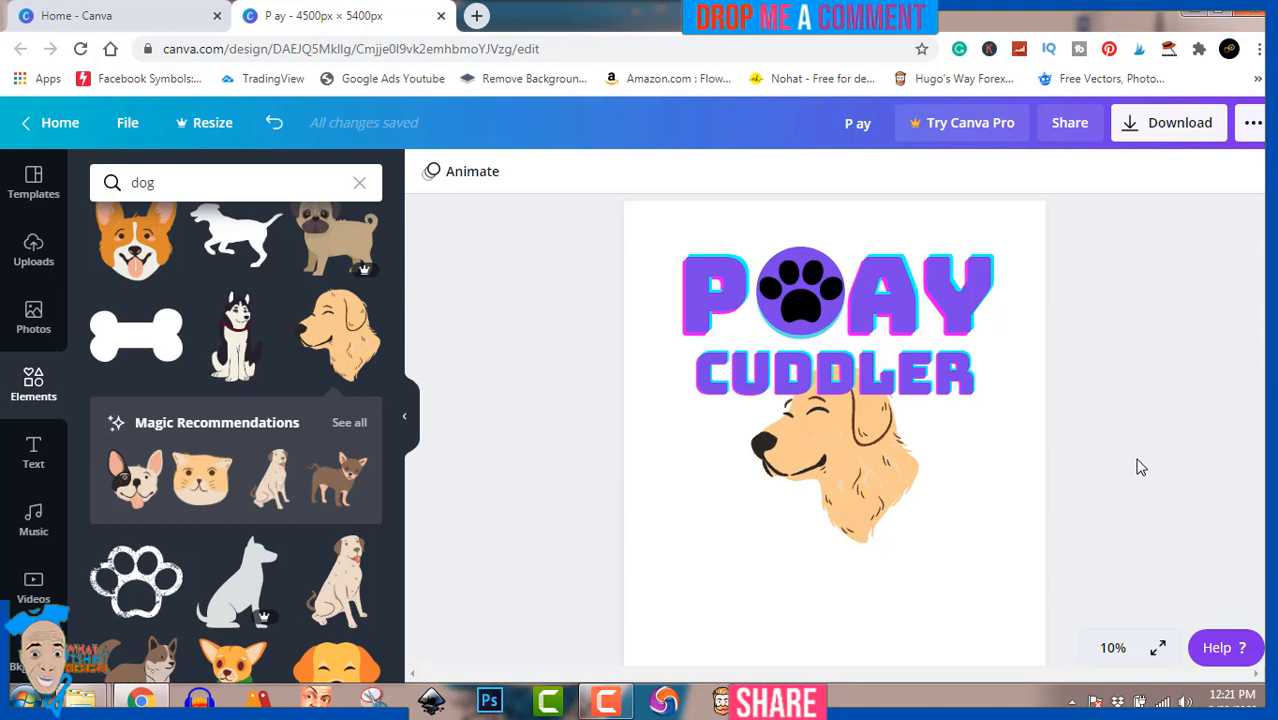
click(605, 702)
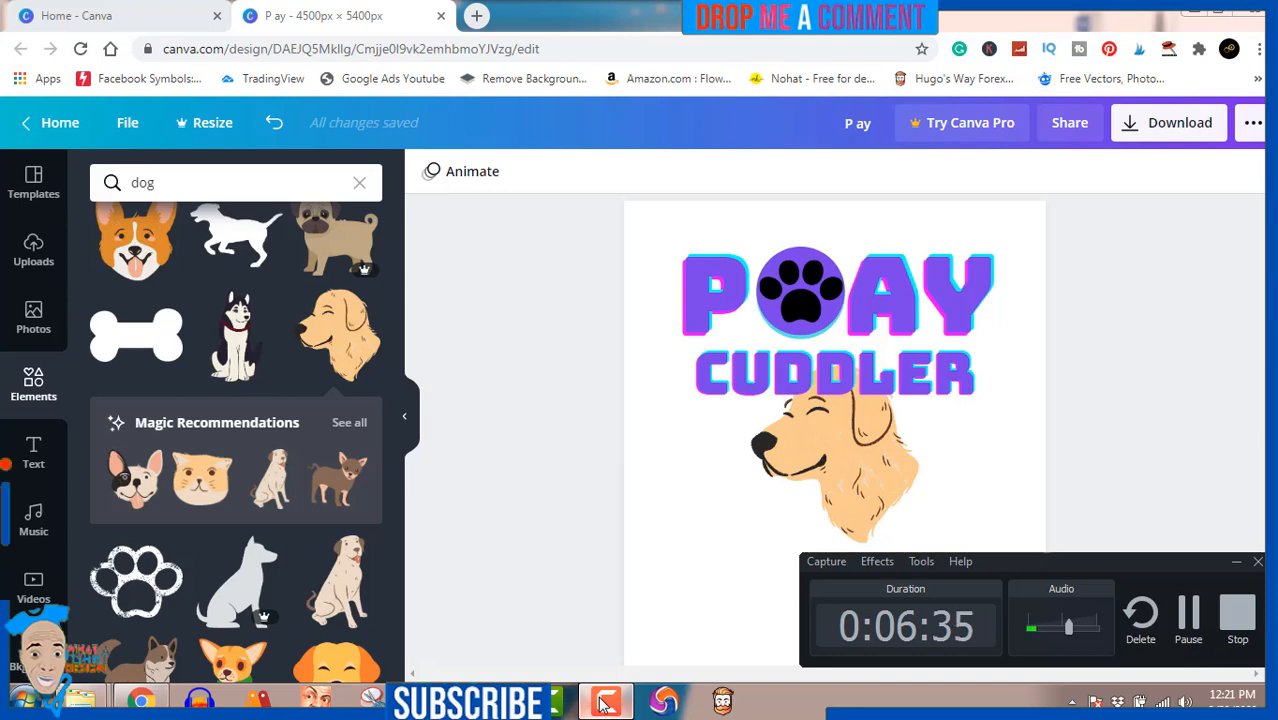
click(605, 702)
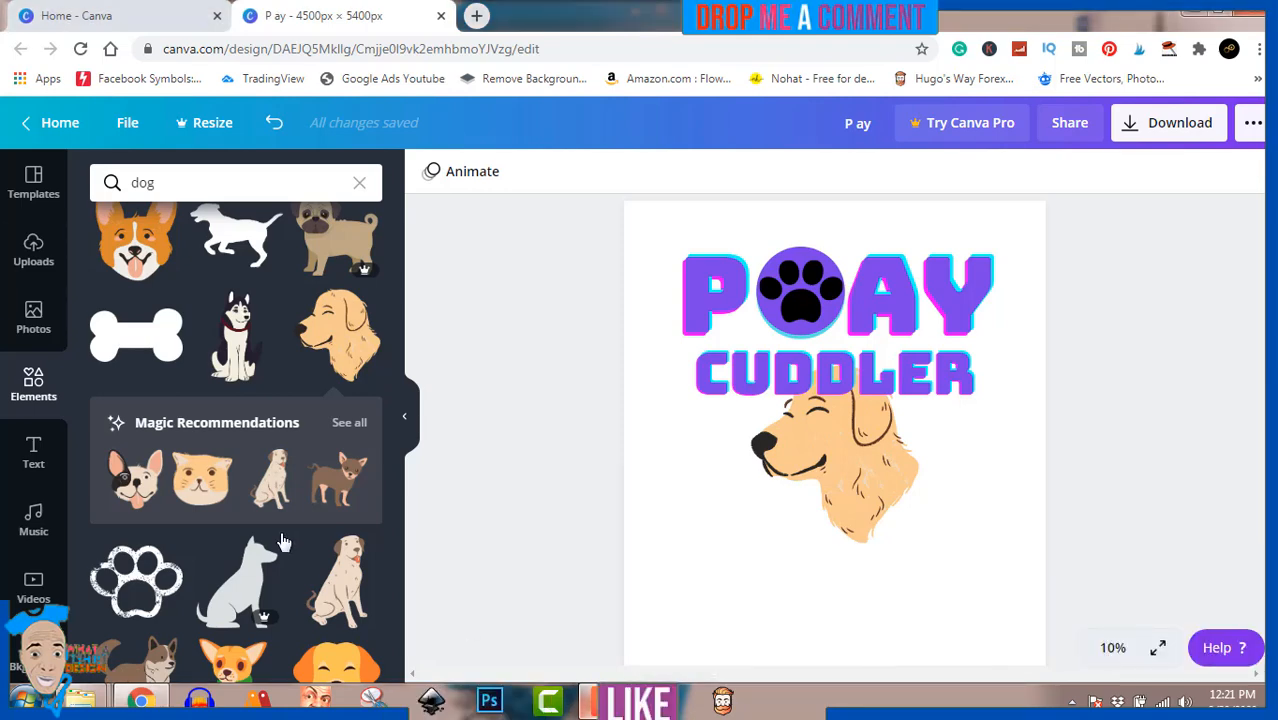
Step: Add the dancing spotted dog with music notes, enlarge it, and move it aside from the golden retriever head
scroll(283, 542, down, 10)
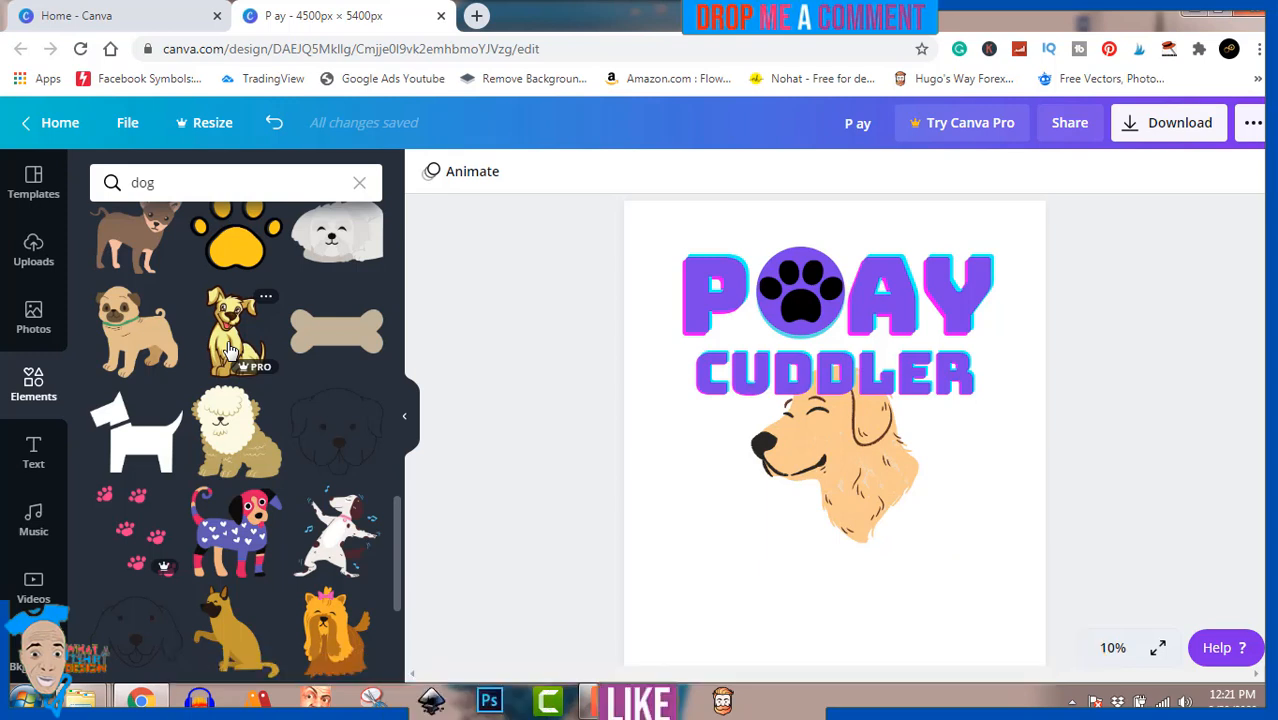
click(341, 545)
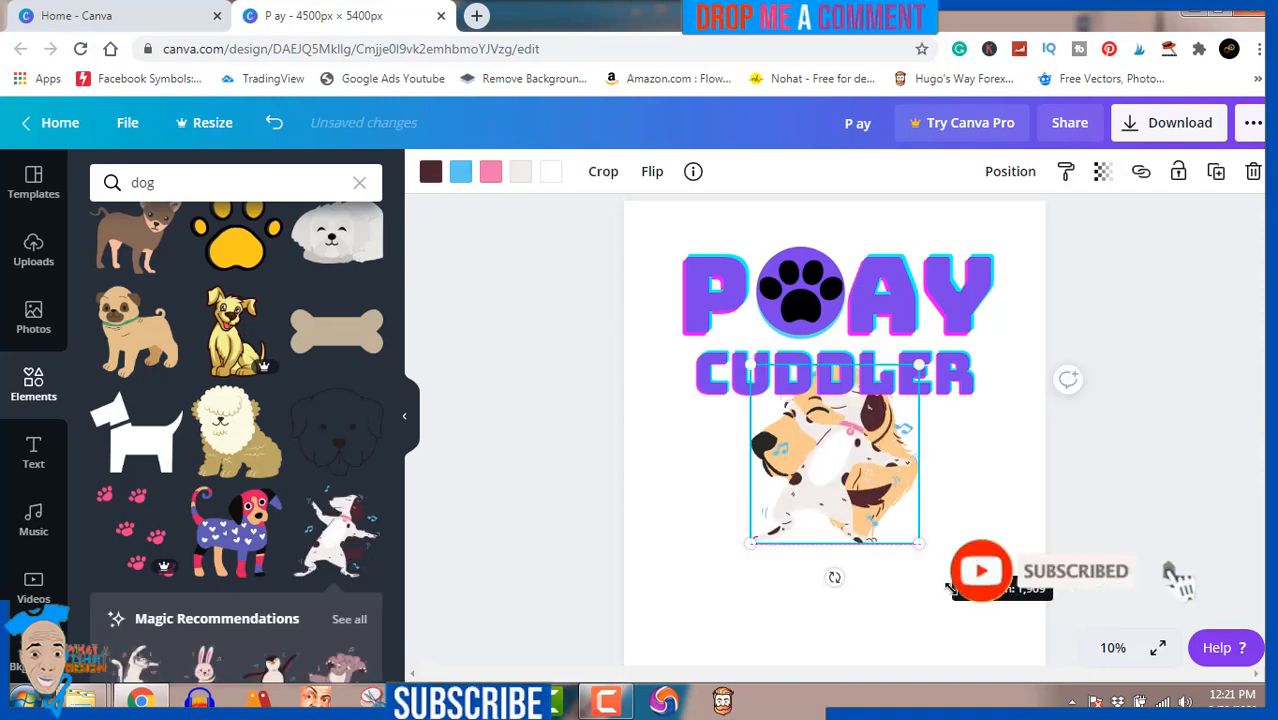
drag(919, 543, 962, 610)
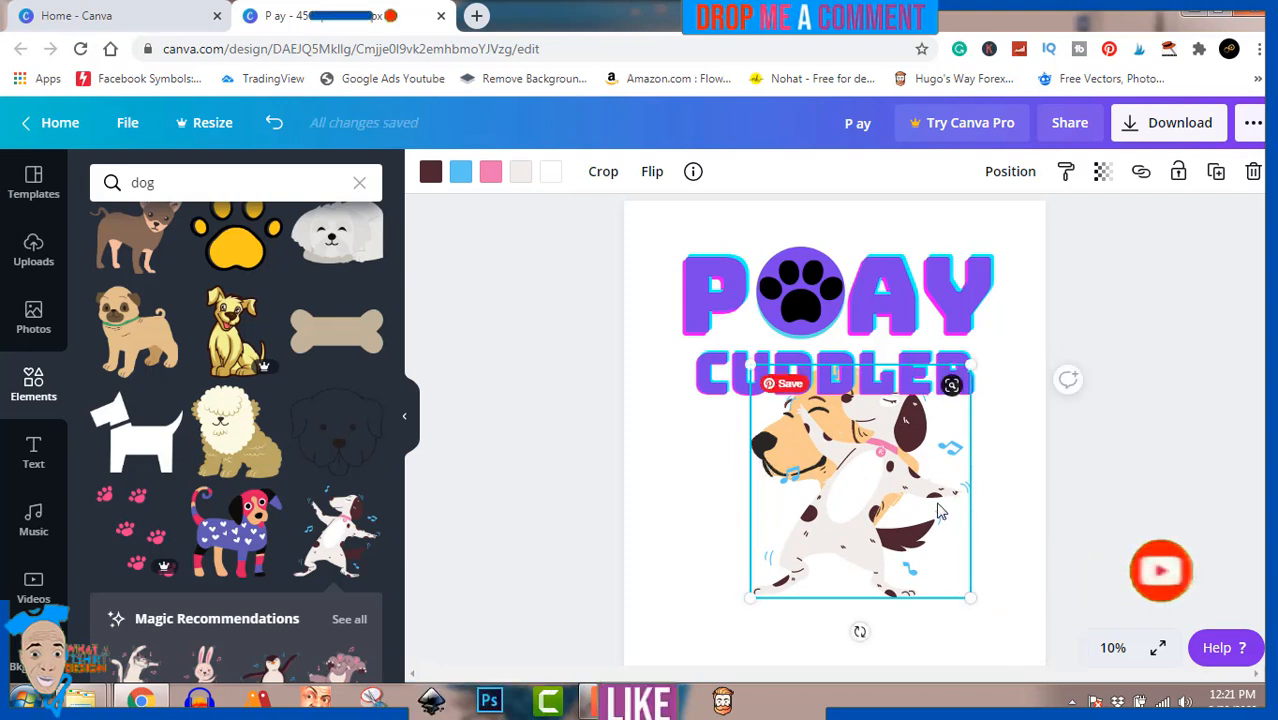
drag(960, 505, 1094, 506)
Step: Delete the golden retriever head and center the dancing dog beneath the CUDDLER text
click(850, 358)
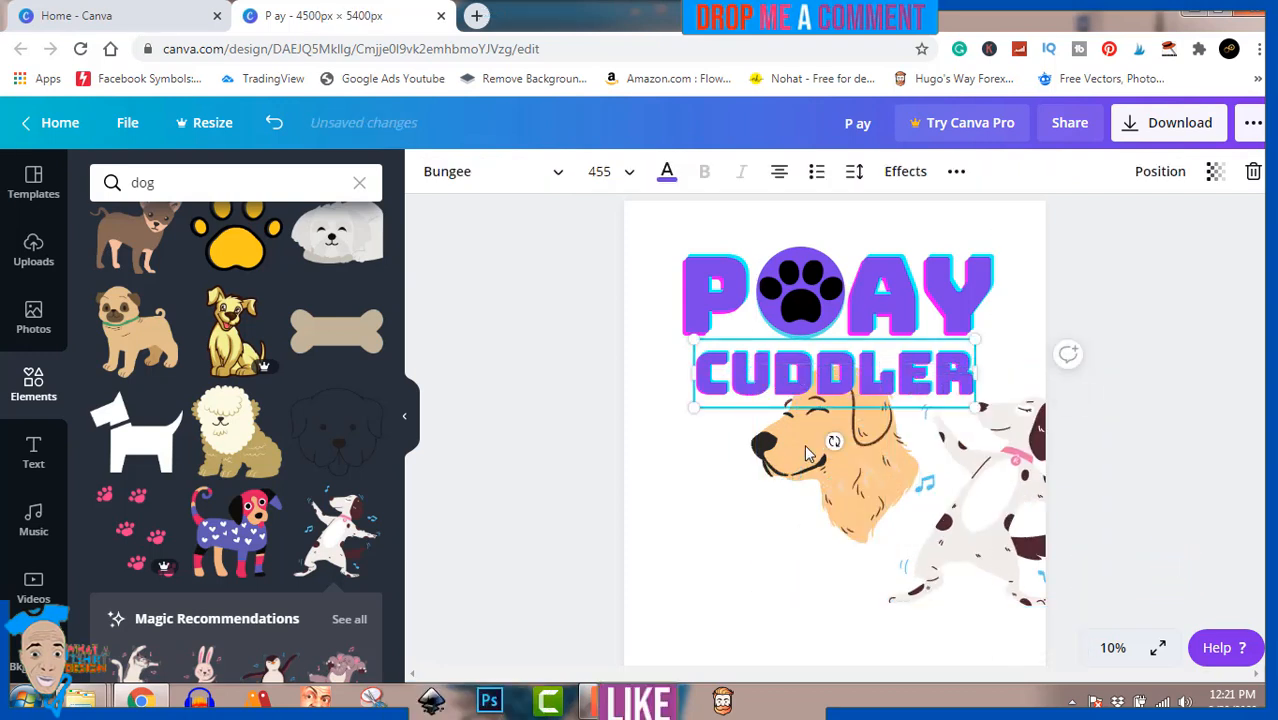
click(860, 524)
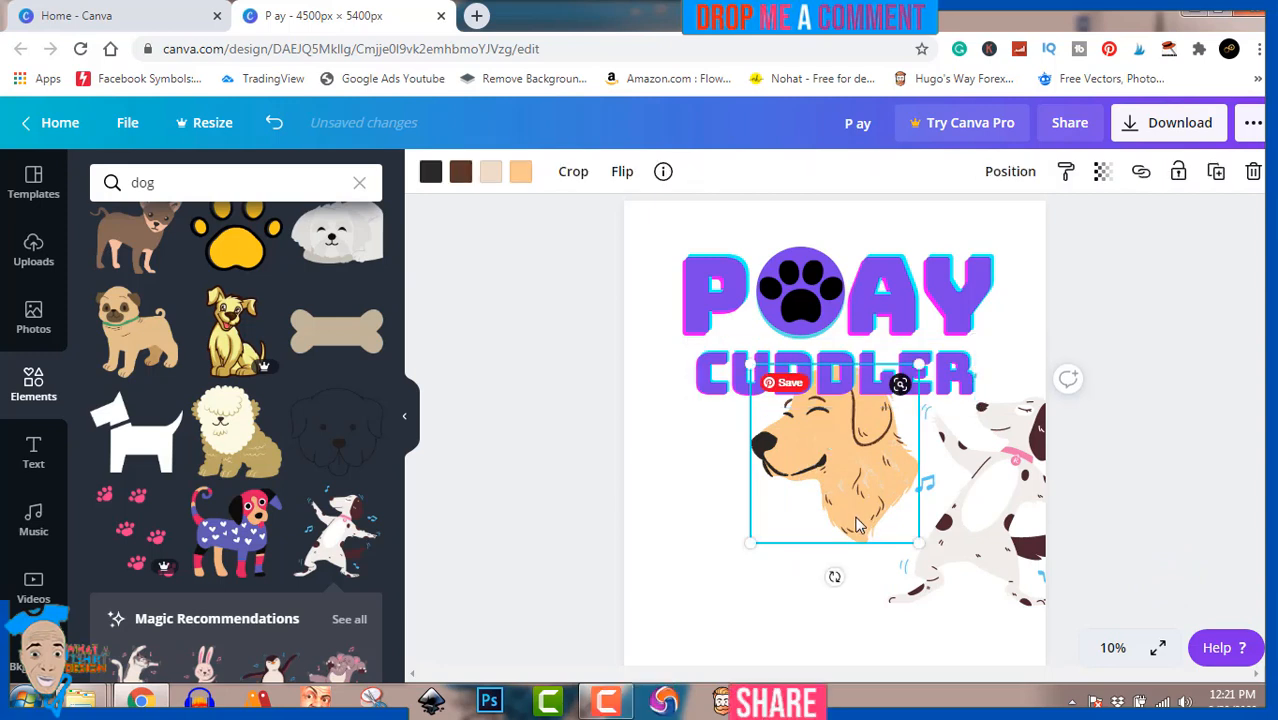
key(Delete)
mouse_move(992, 521)
mouse_down()
mouse_move(841, 517)
mouse_move(841, 544)
mouse_up()
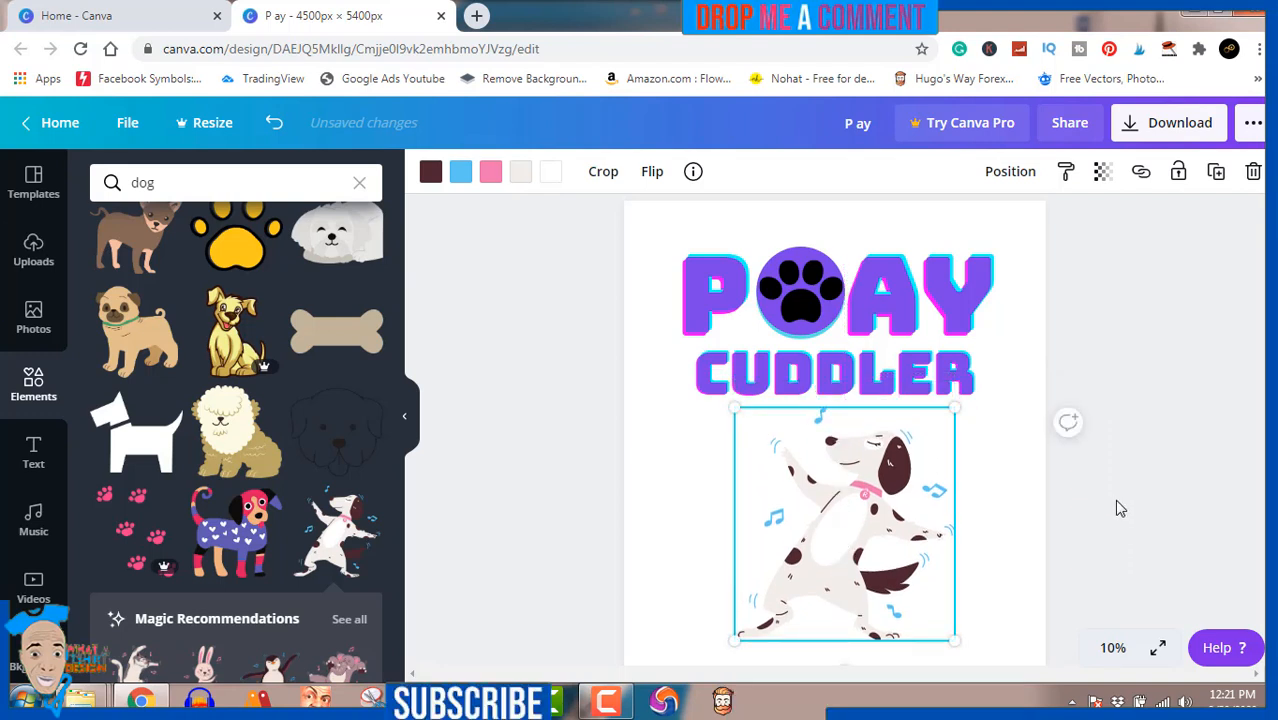
click(1116, 502)
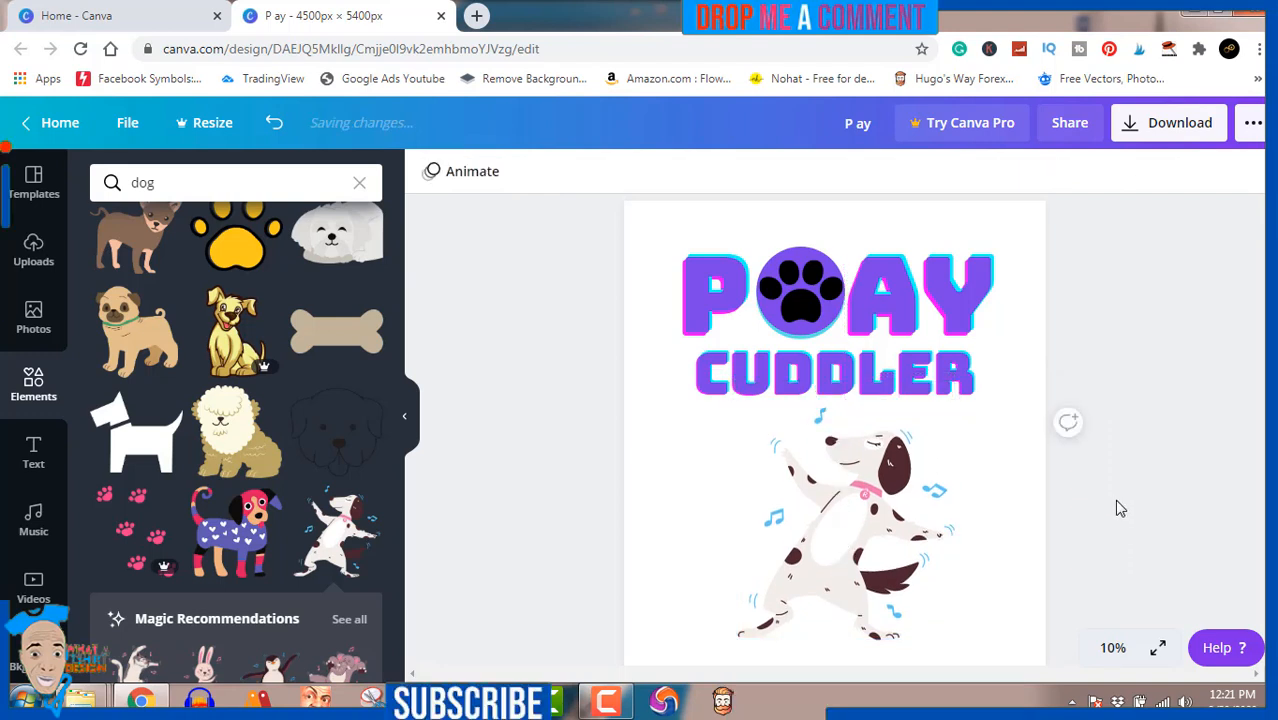
Step: Try dark brown, turquoise, gray and black as the page background, and set it back to white
click(1030, 226)
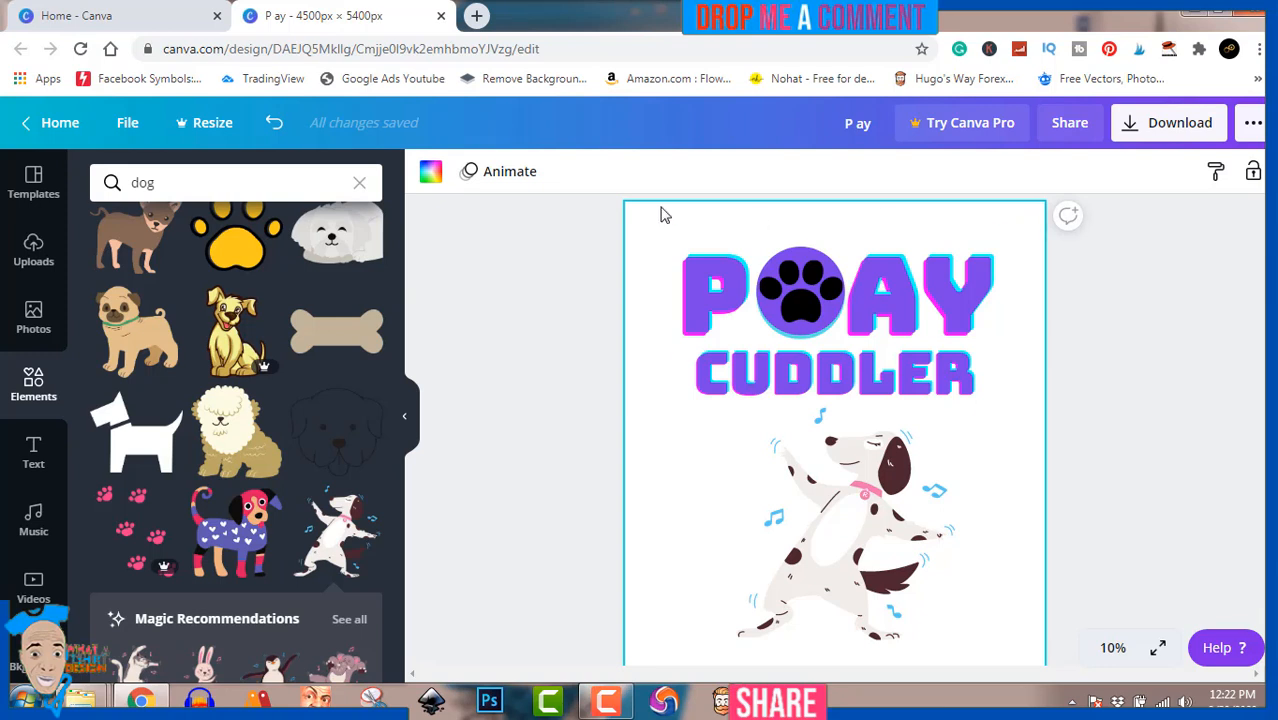
click(426, 171)
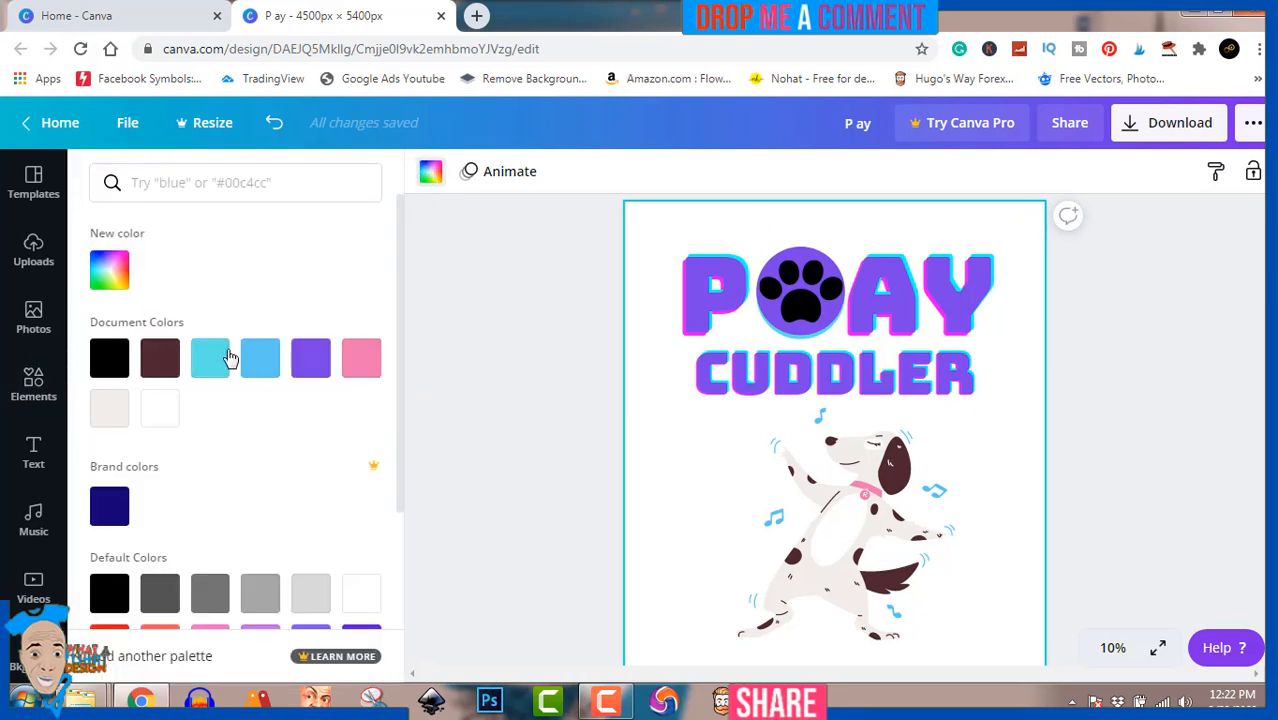
click(160, 365)
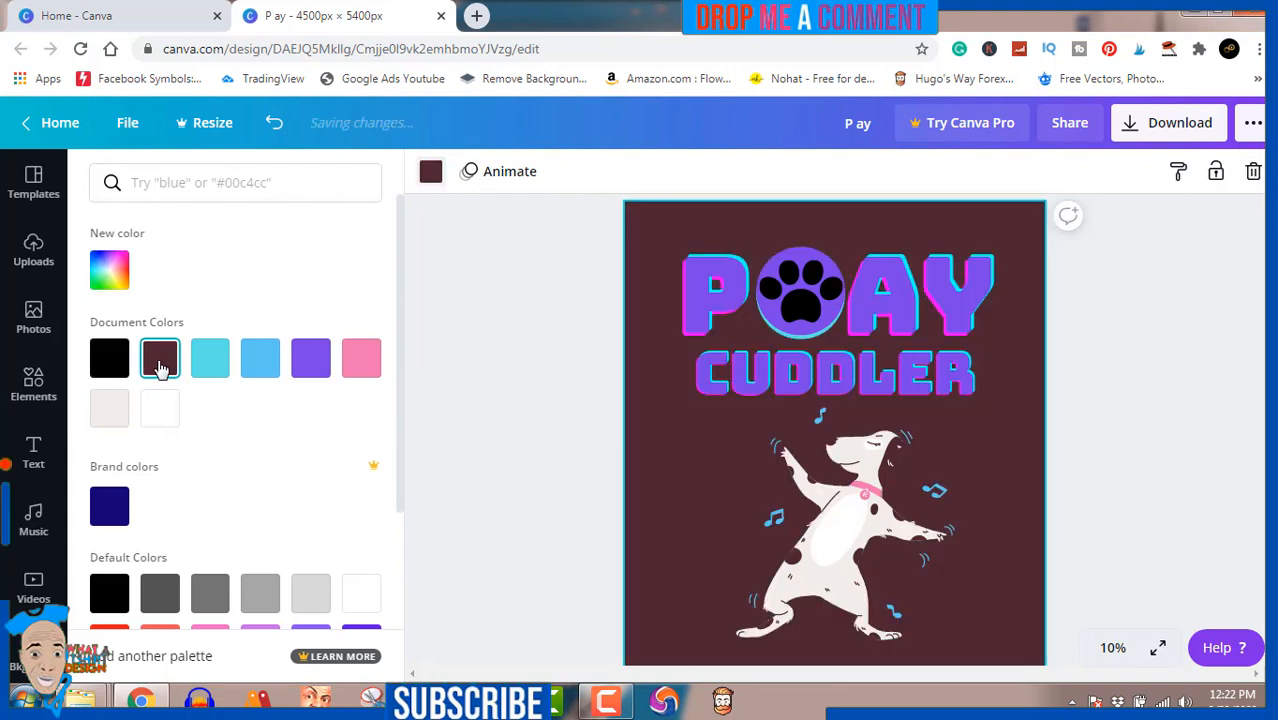
click(223, 367)
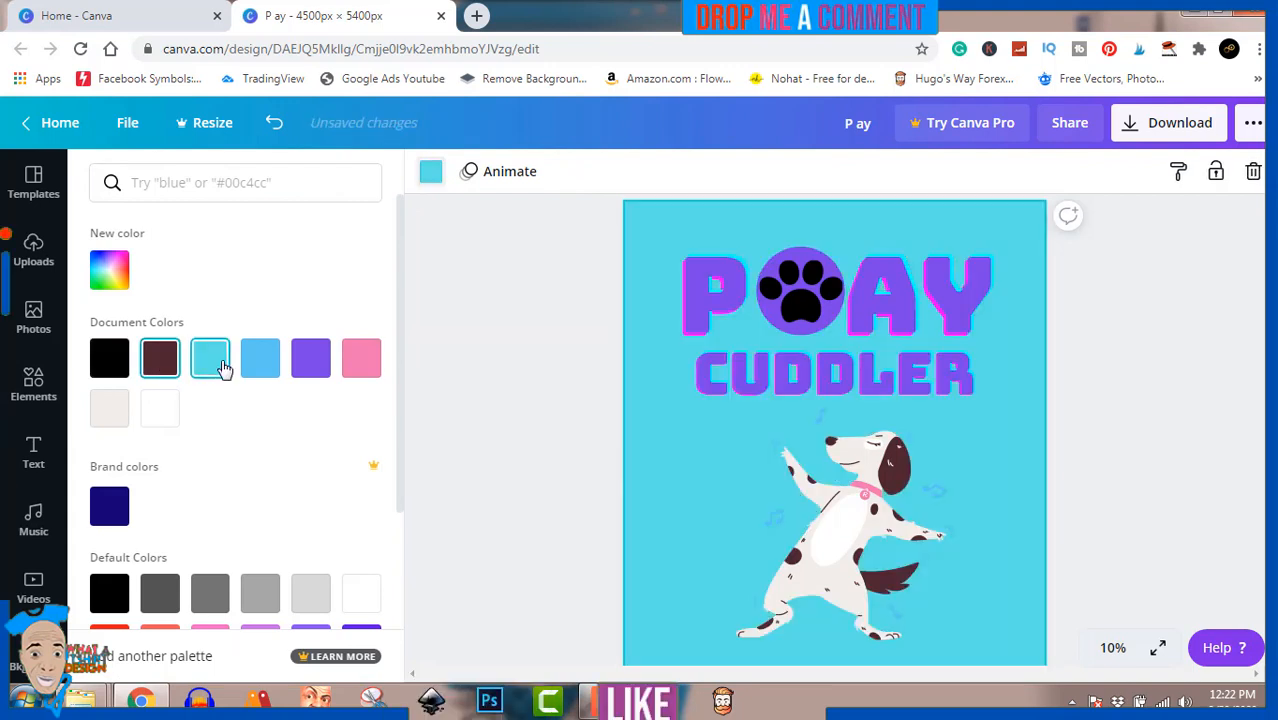
click(260, 591)
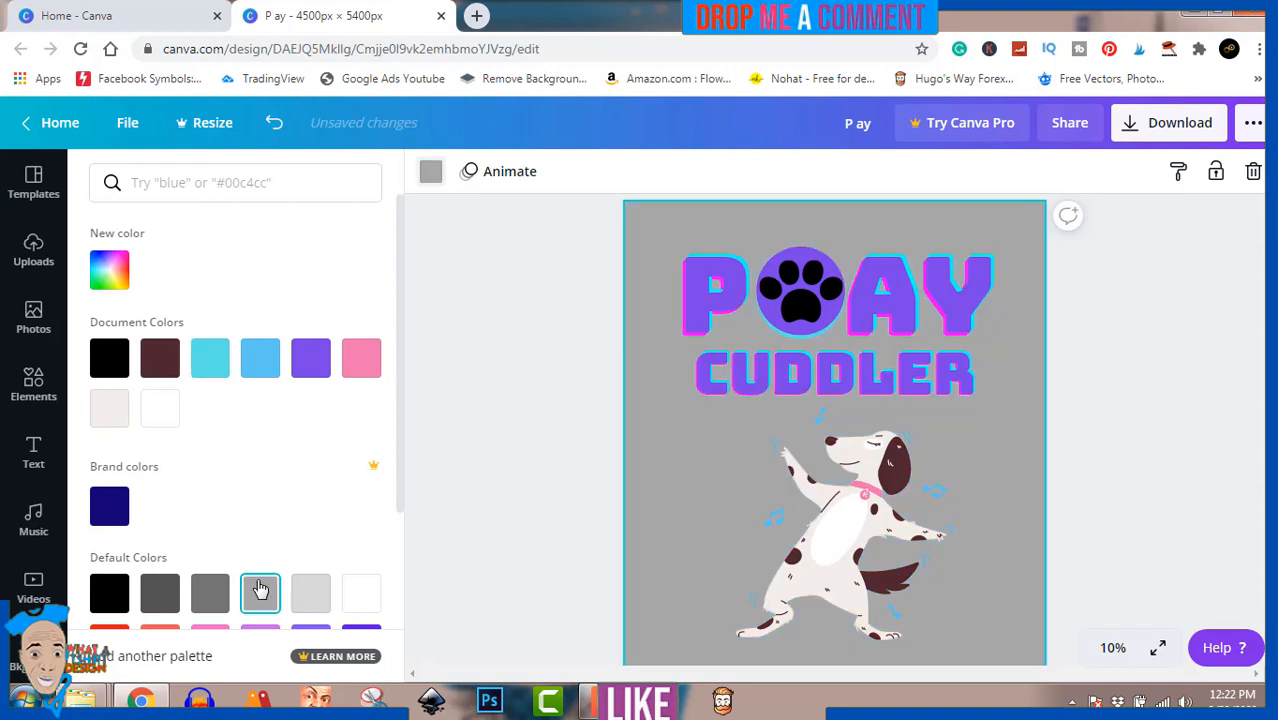
click(107, 360)
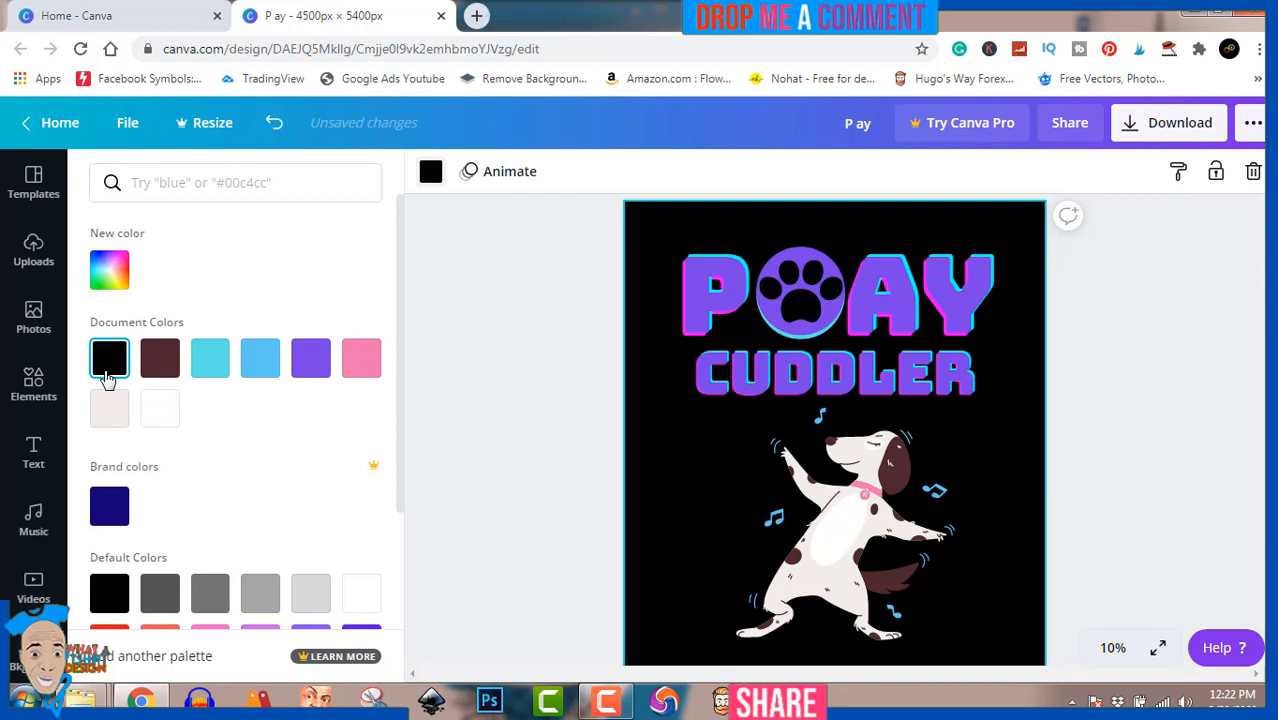
click(168, 417)
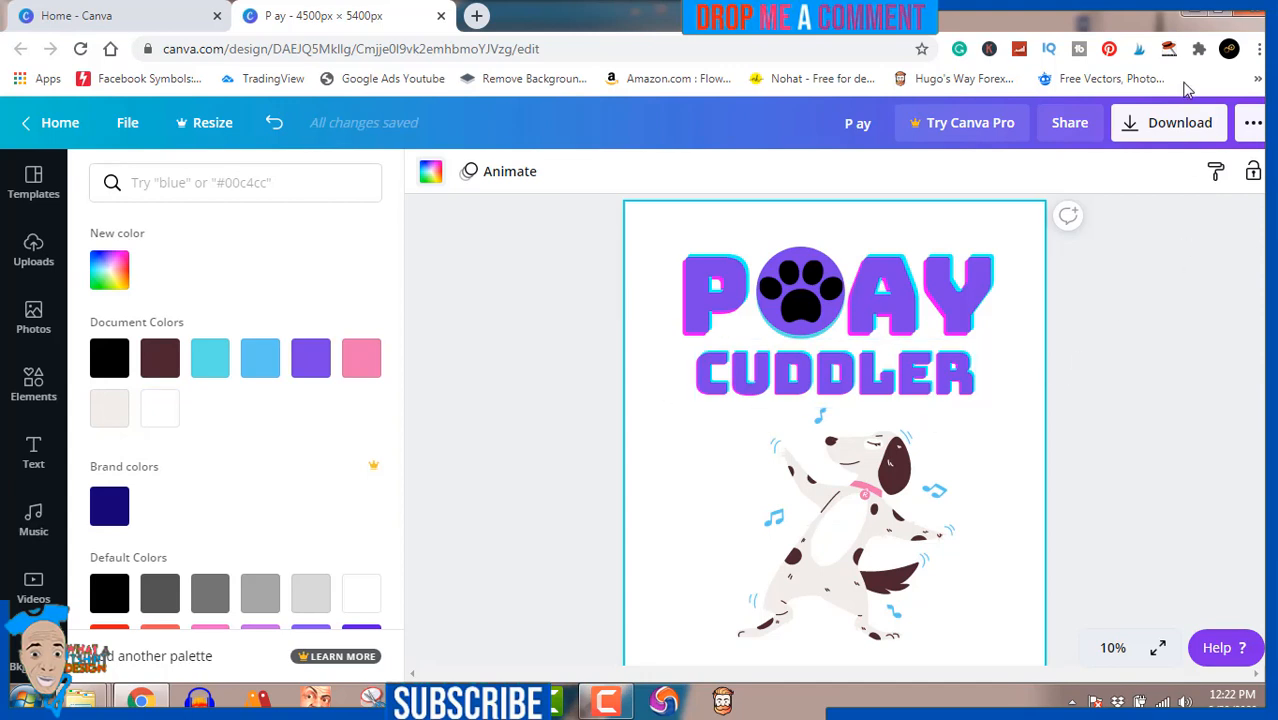
Step: Download the design as a PNG, trying the transparent background option, and dismiss the post-scheduling offer
click(1186, 126)
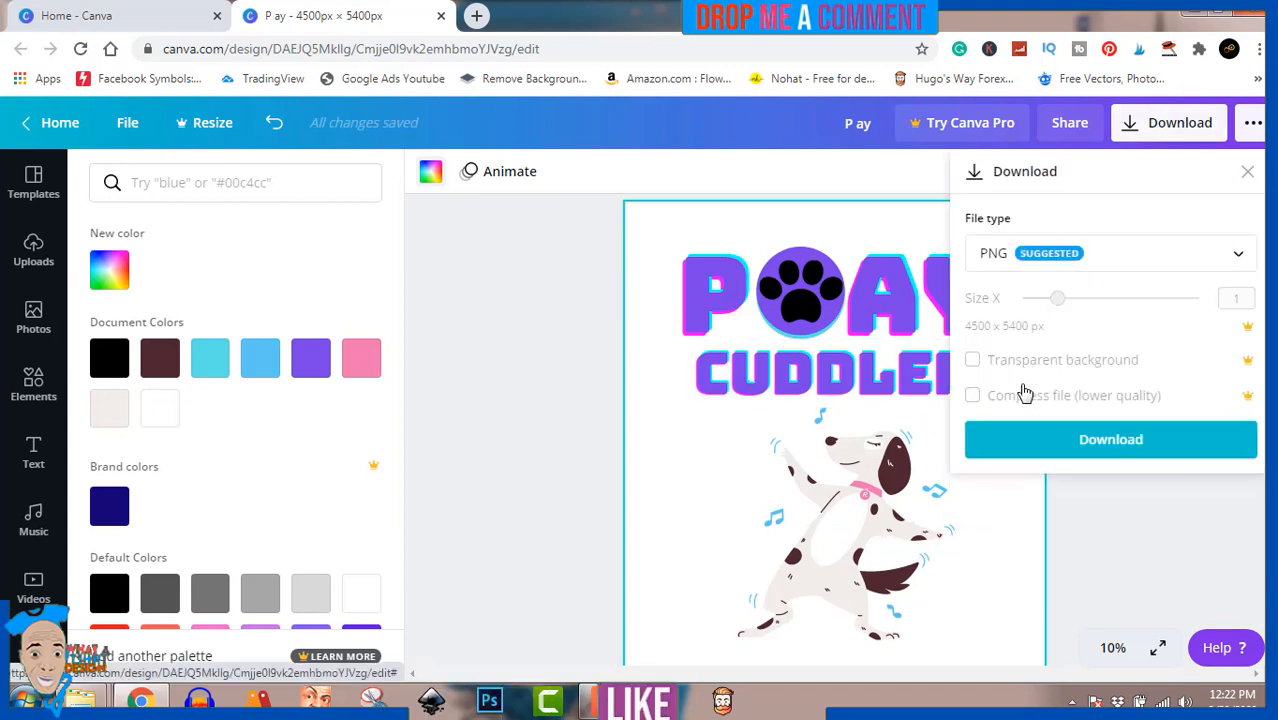
click(971, 362)
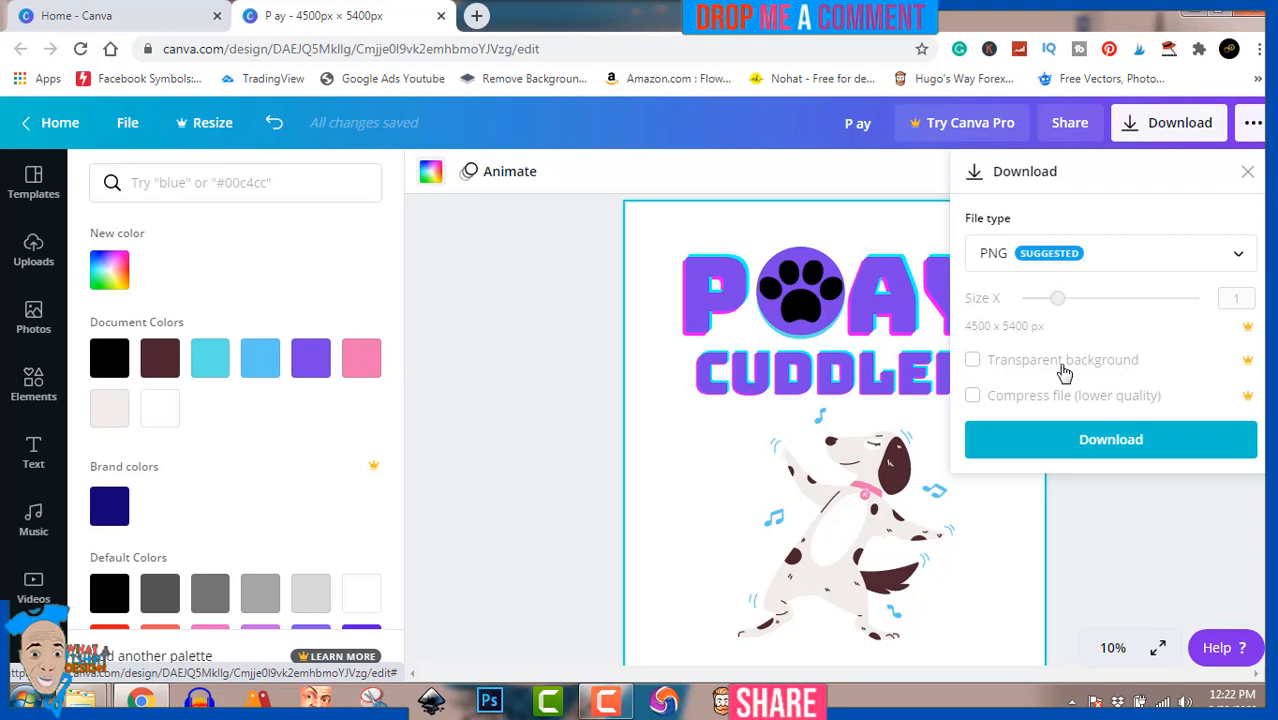
click(1133, 441)
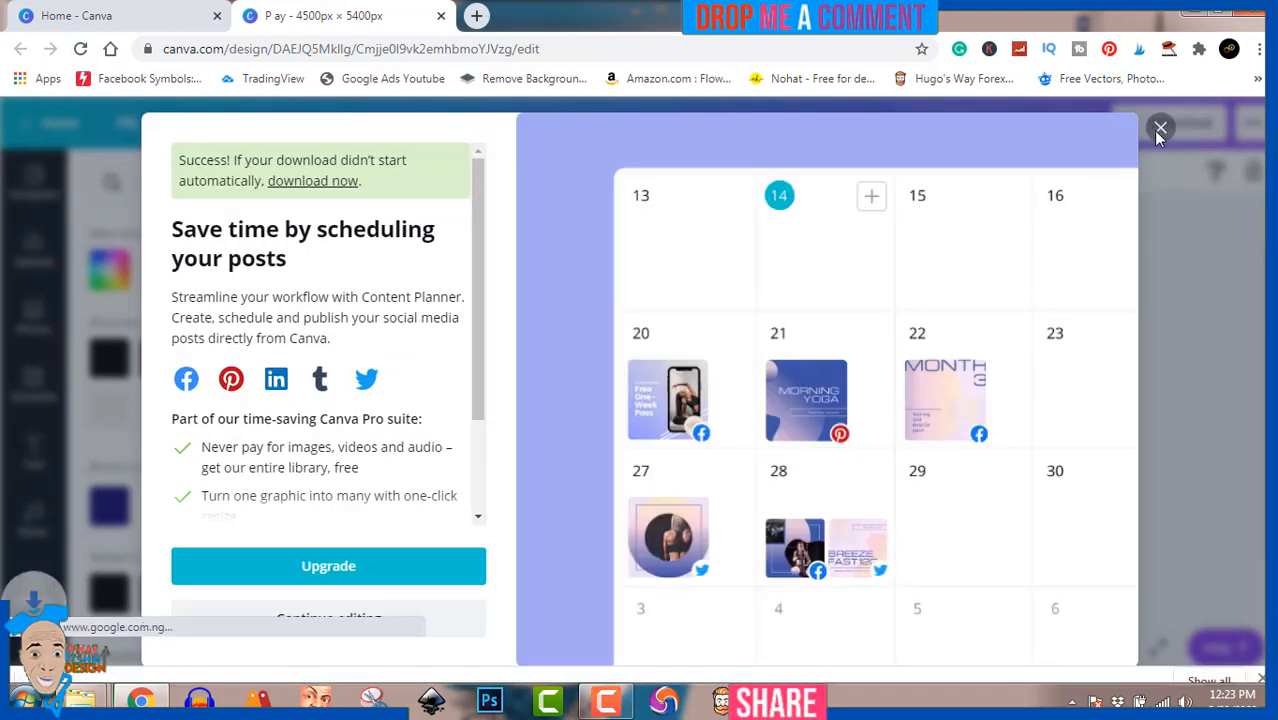
click(1158, 127)
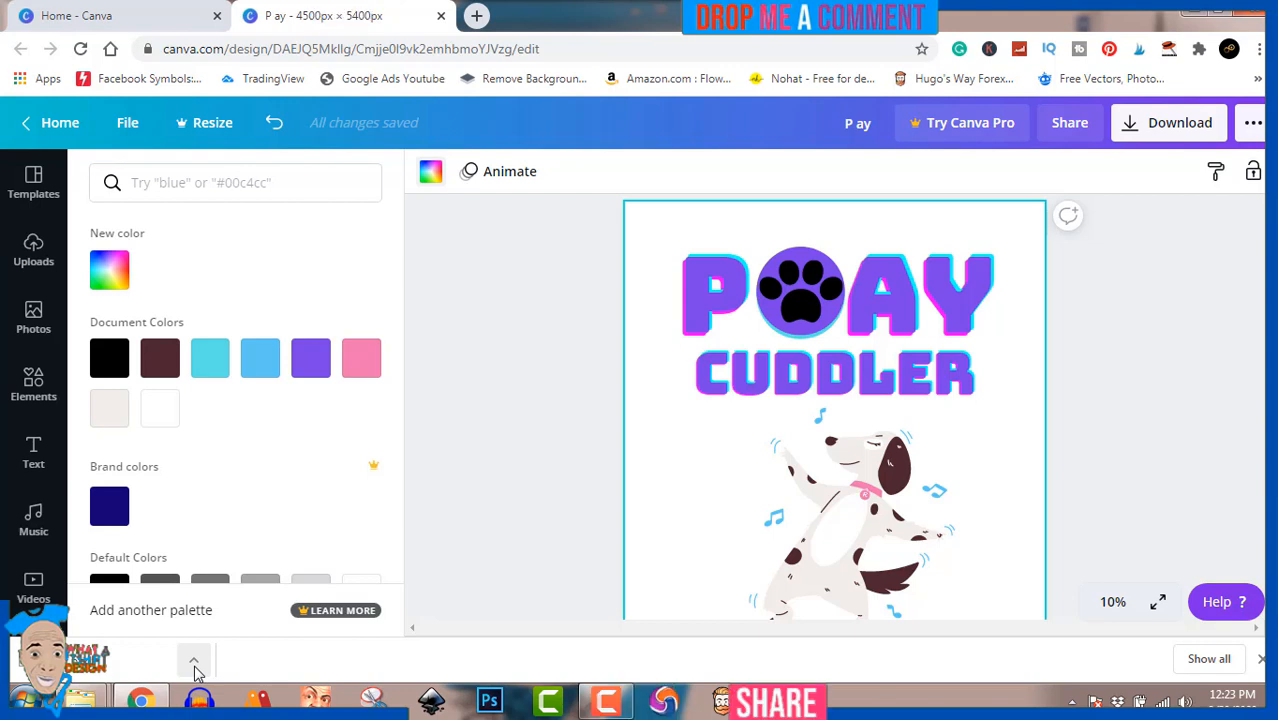
Step: Replace the P and AY in the top line with D and G, keeping the gap for the paw circle
click(737, 279)
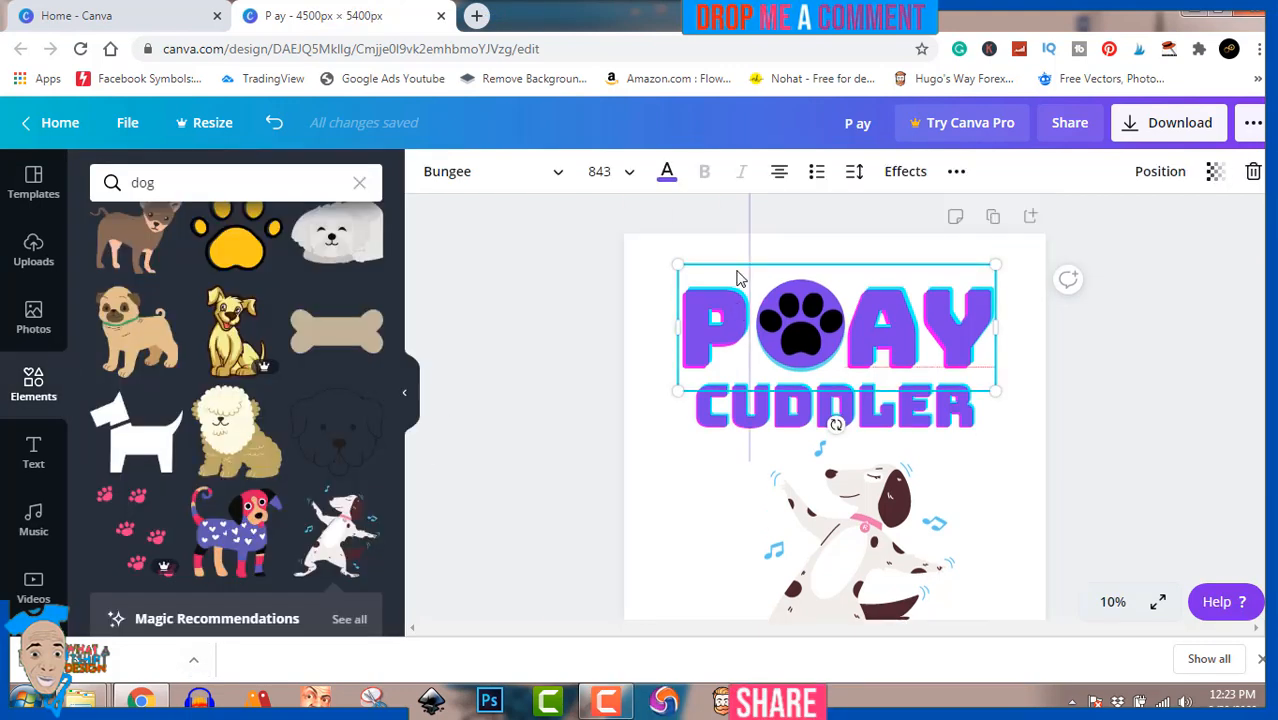
key(BackSpace)
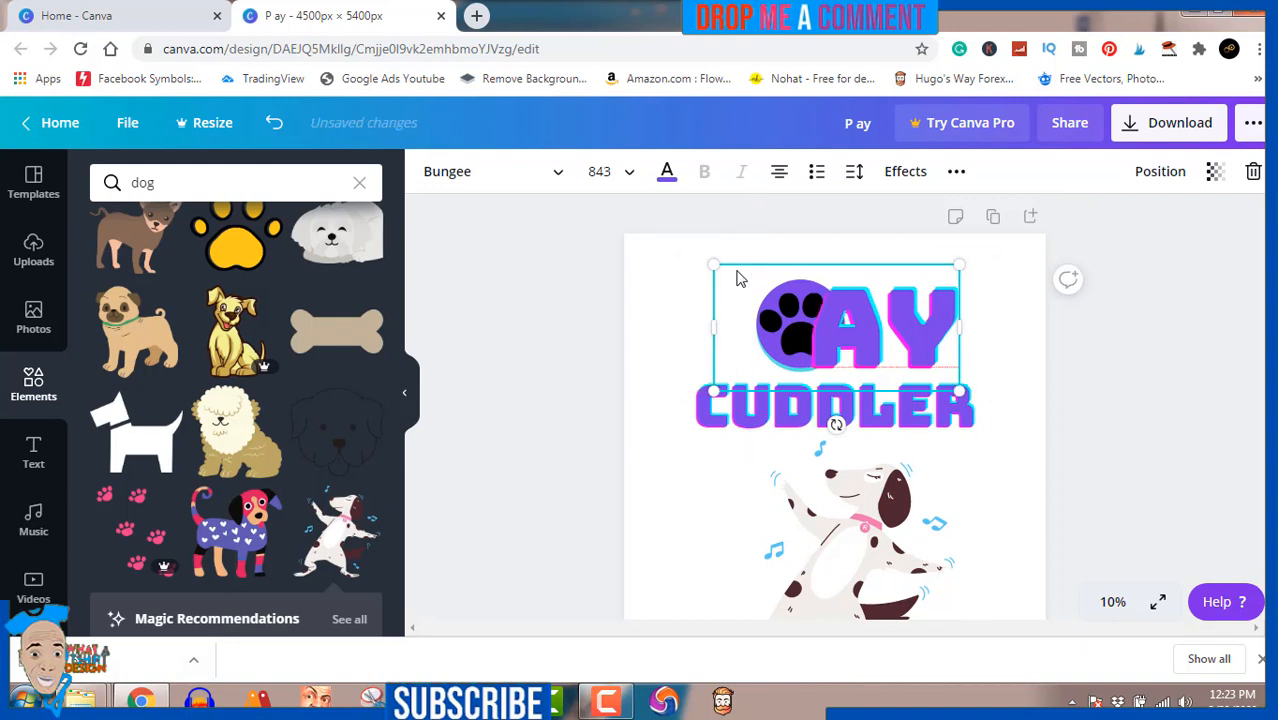
text(D)
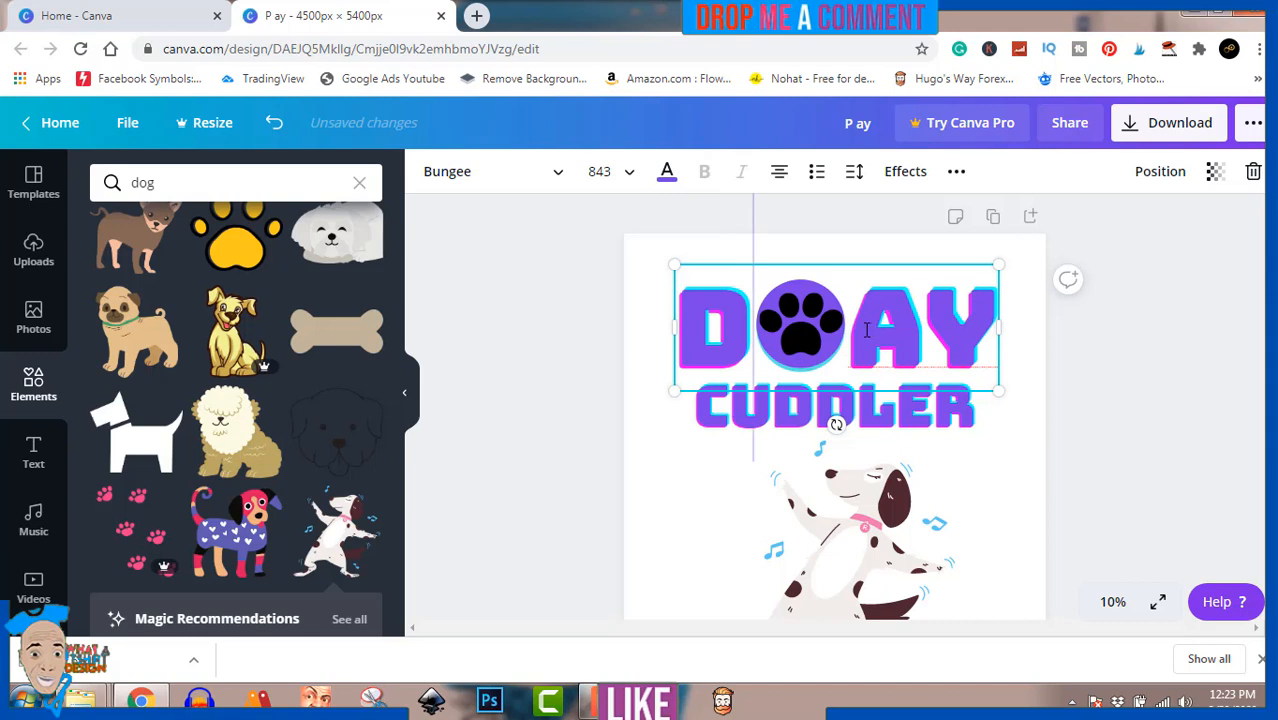
drag(848, 330, 983, 328)
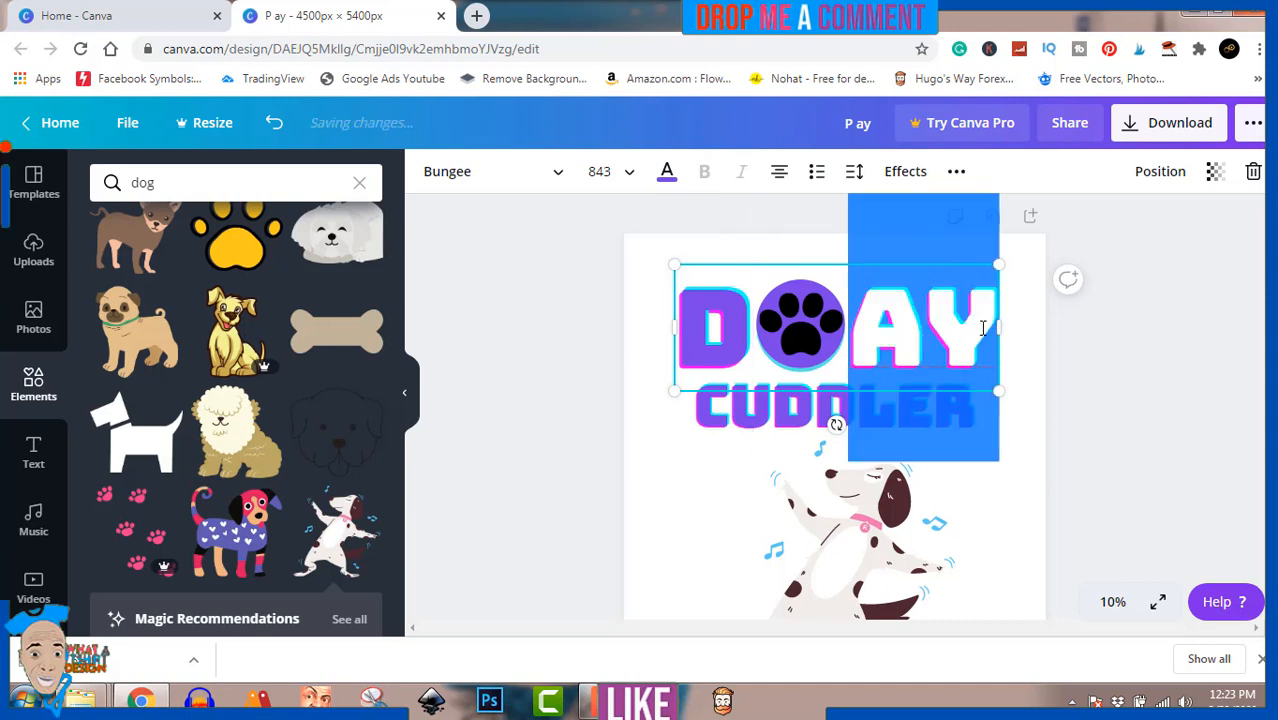
text(G)
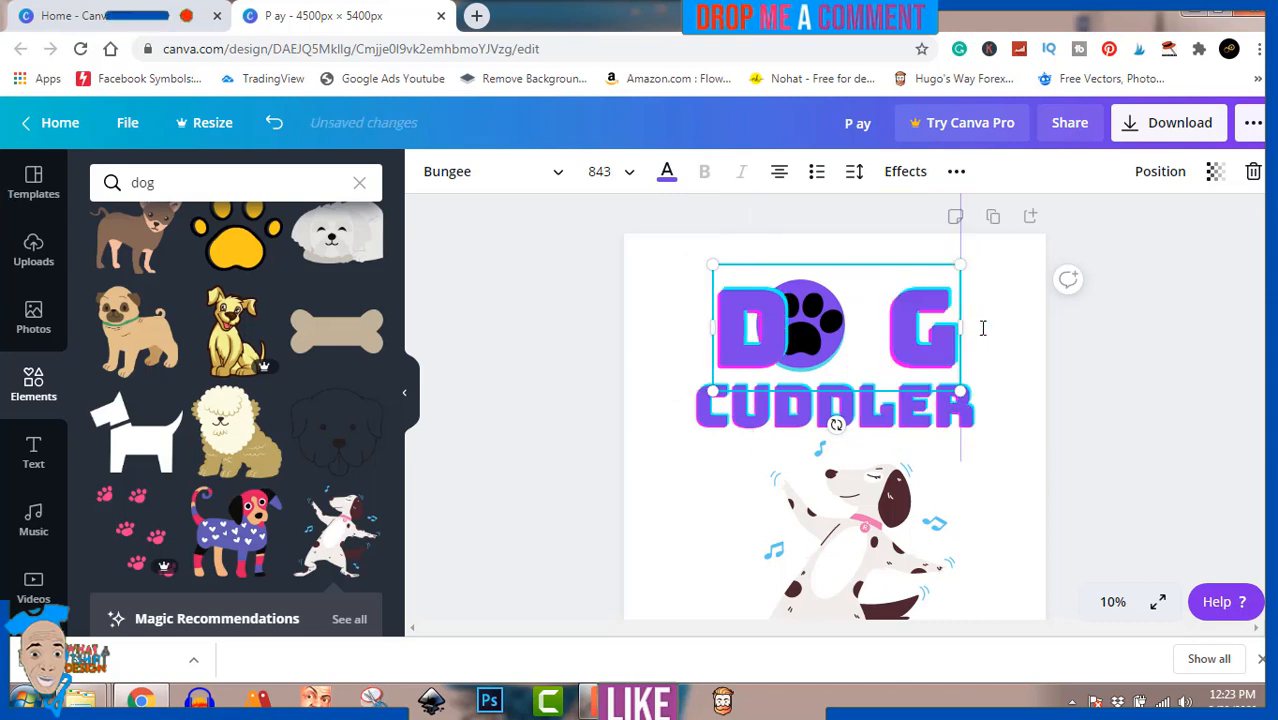
click(1180, 364)
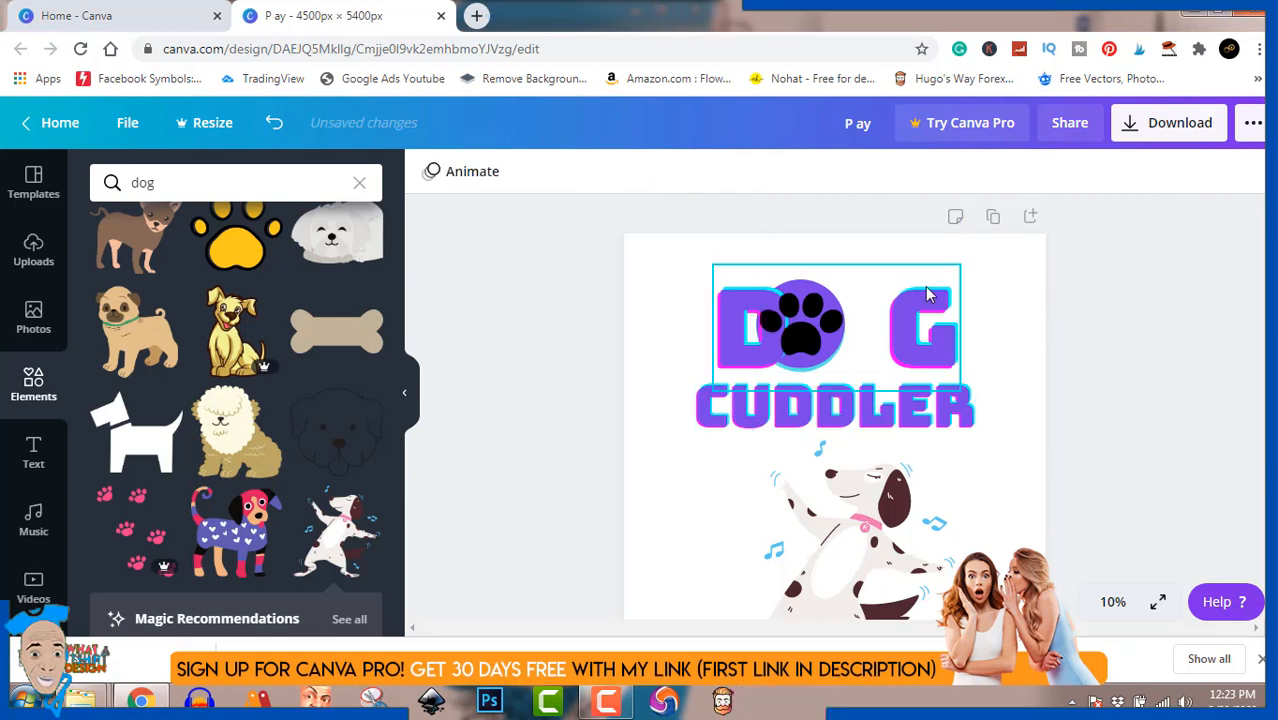
Step: Fit the D and G evenly around the paw circle and group the text with the paw print
drag(925, 286, 886, 288)
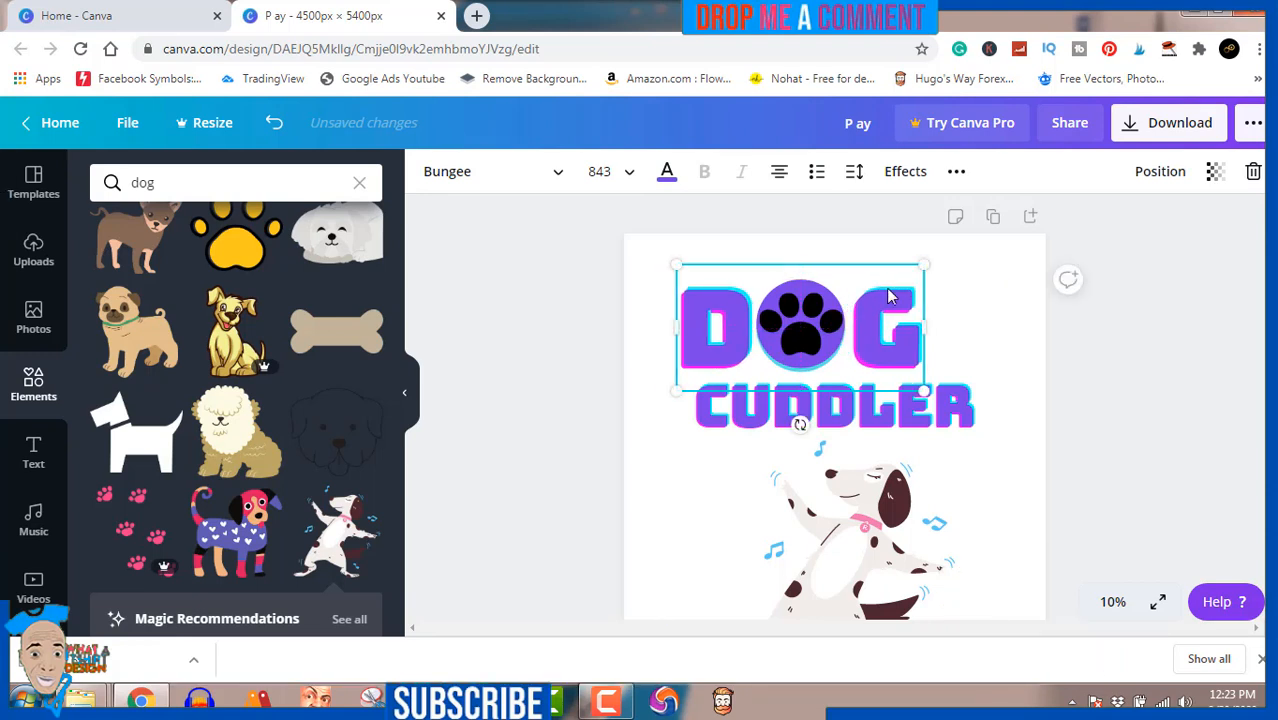
shift+click(773, 333)
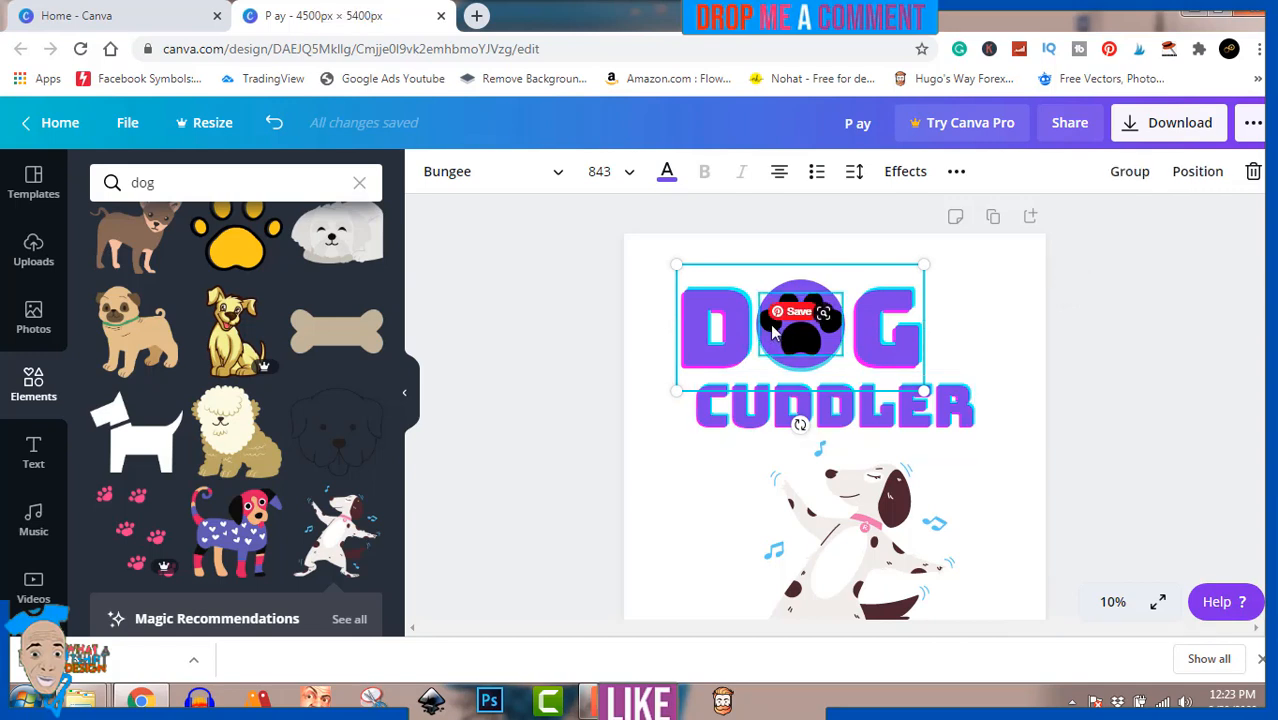
click(1130, 172)
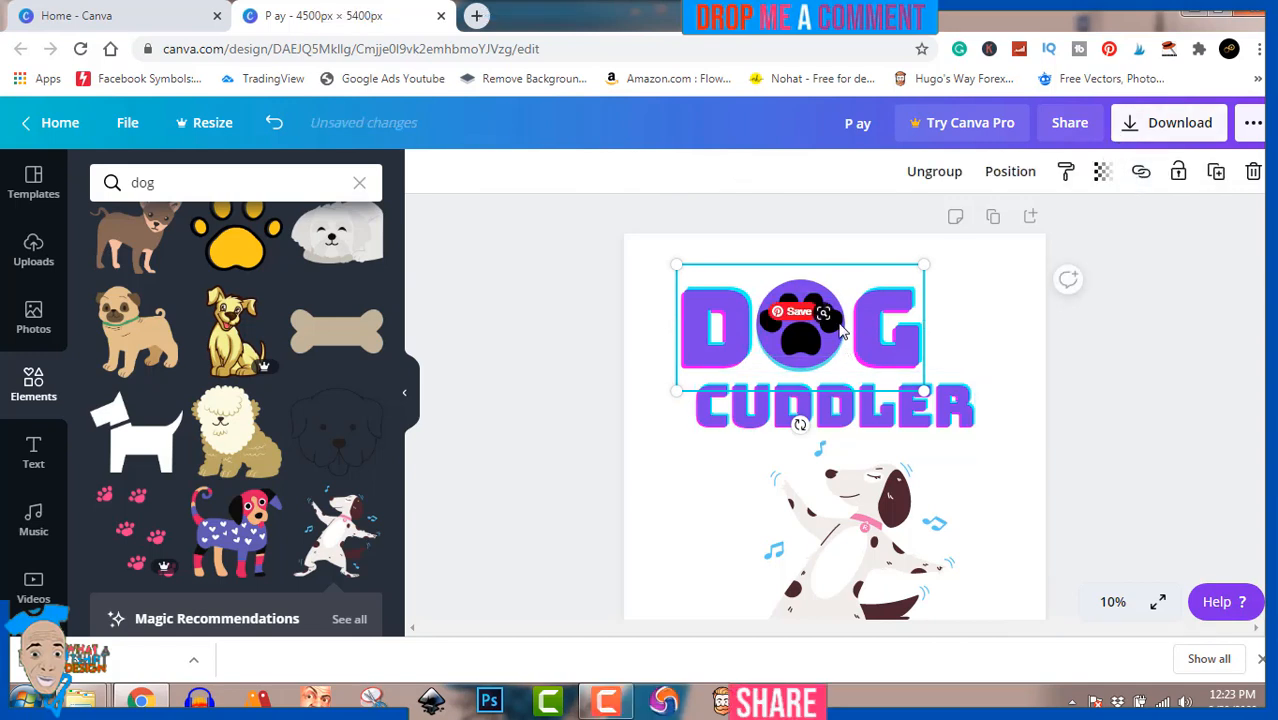
mouse_move(858, 317)
mouse_down()
mouse_move(878, 315)
mouse_move(848, 318)
mouse_move(845, 333)
mouse_up()
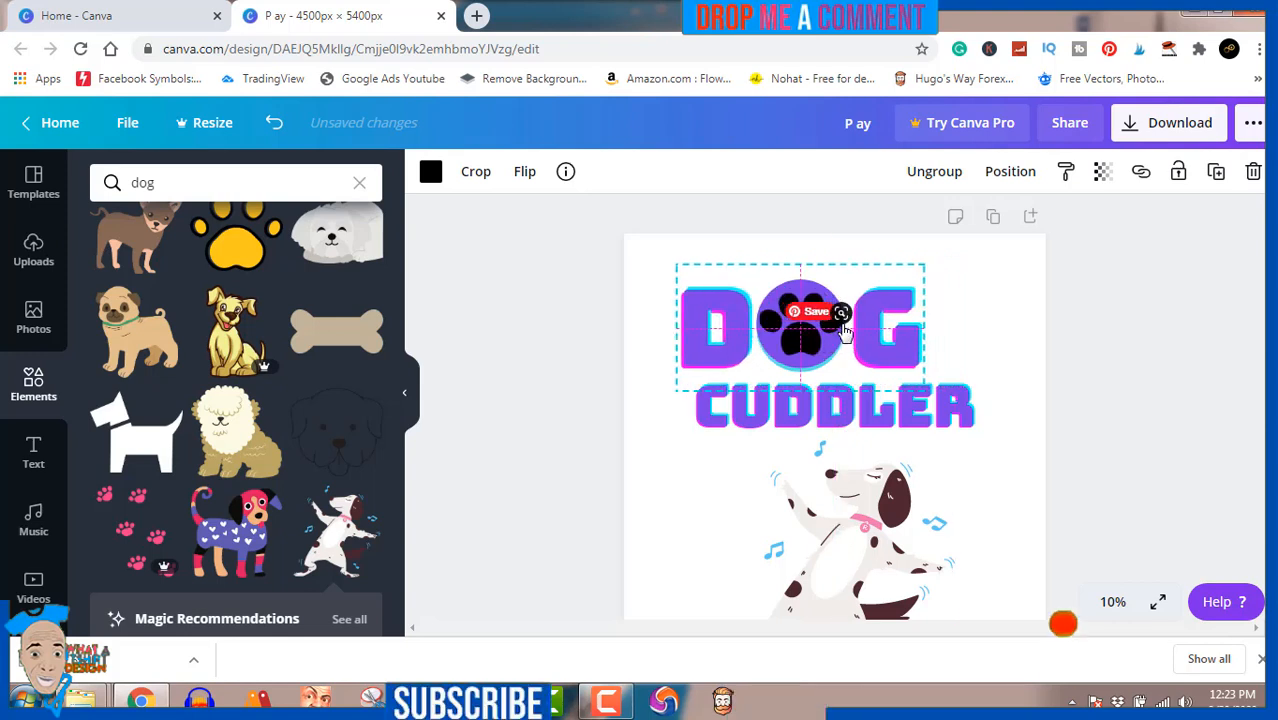
Step: Move the grouped D G lettering with its paw print and the CUDDLER text down, clear of the purple circle
drag(868, 283, 868, 372)
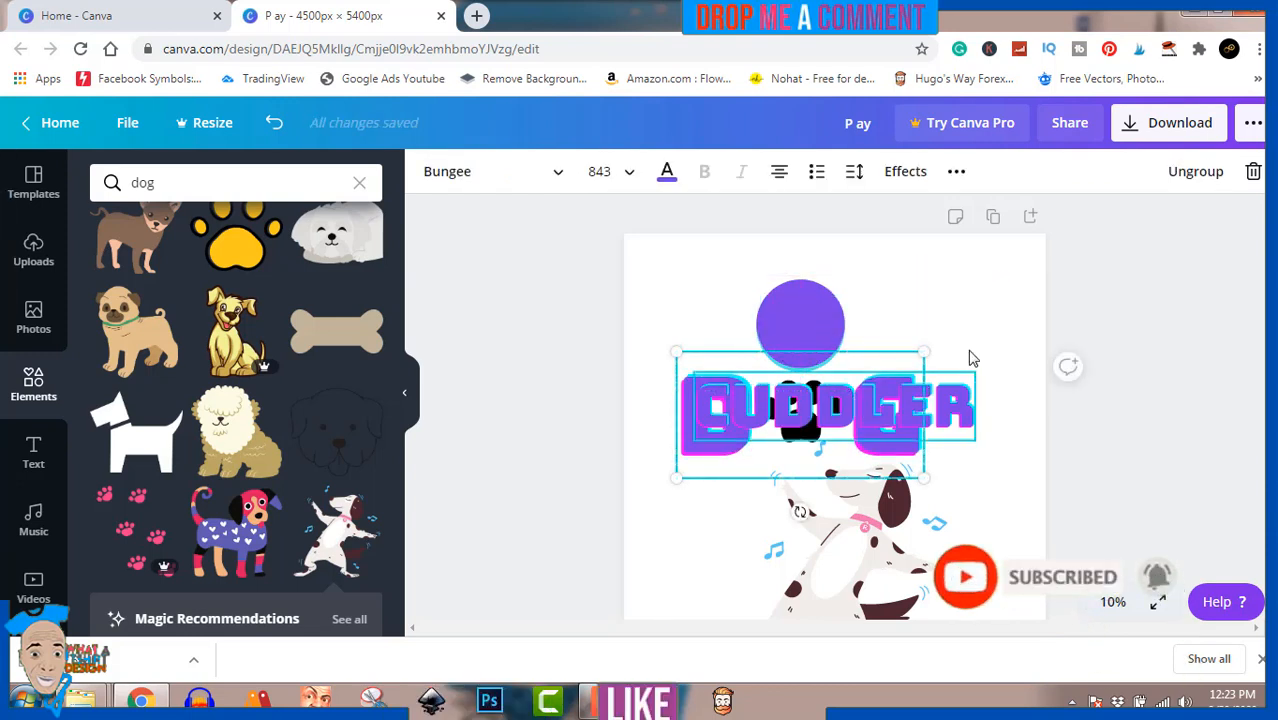
click(1175, 285)
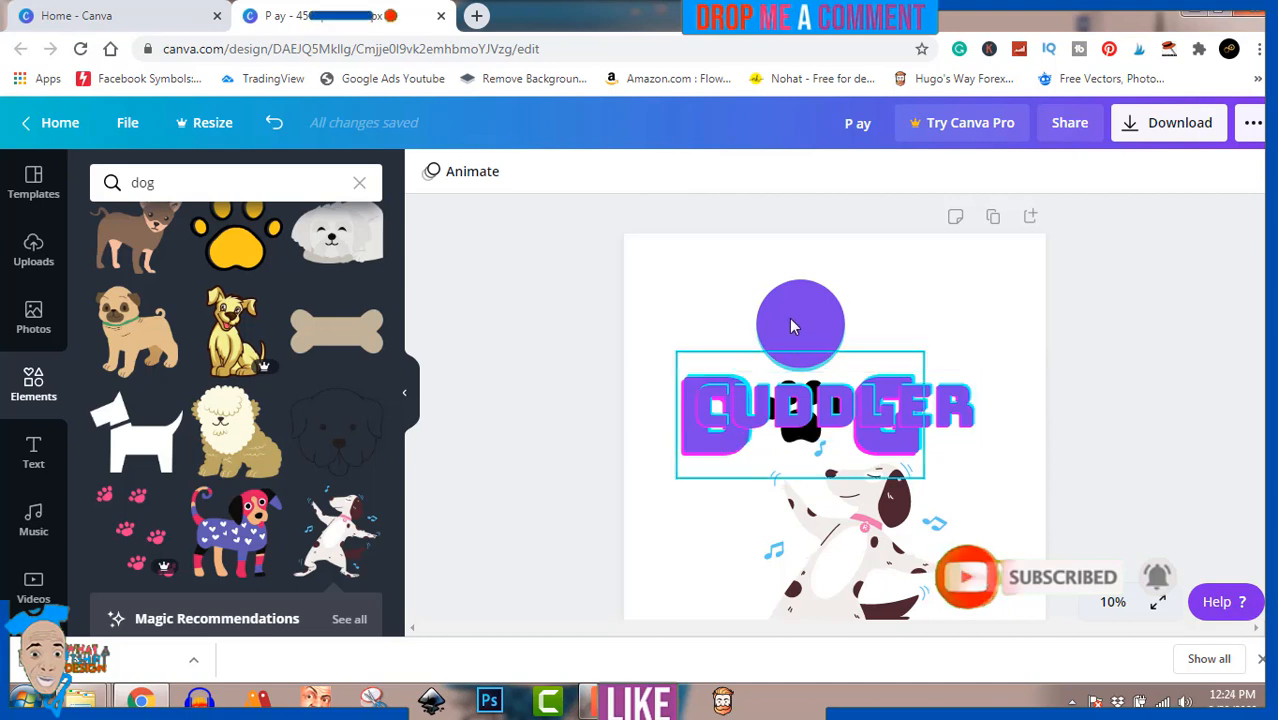
click(806, 288)
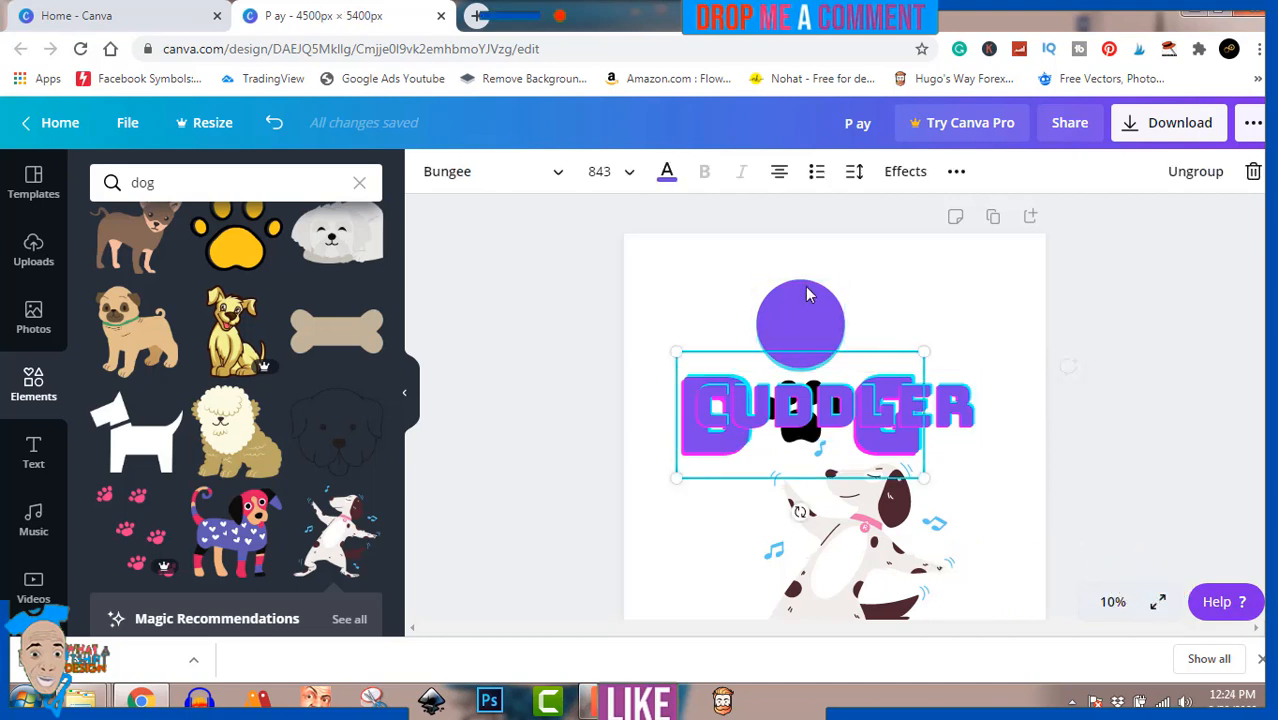
click(870, 396)
drag(870, 396, 848, 462)
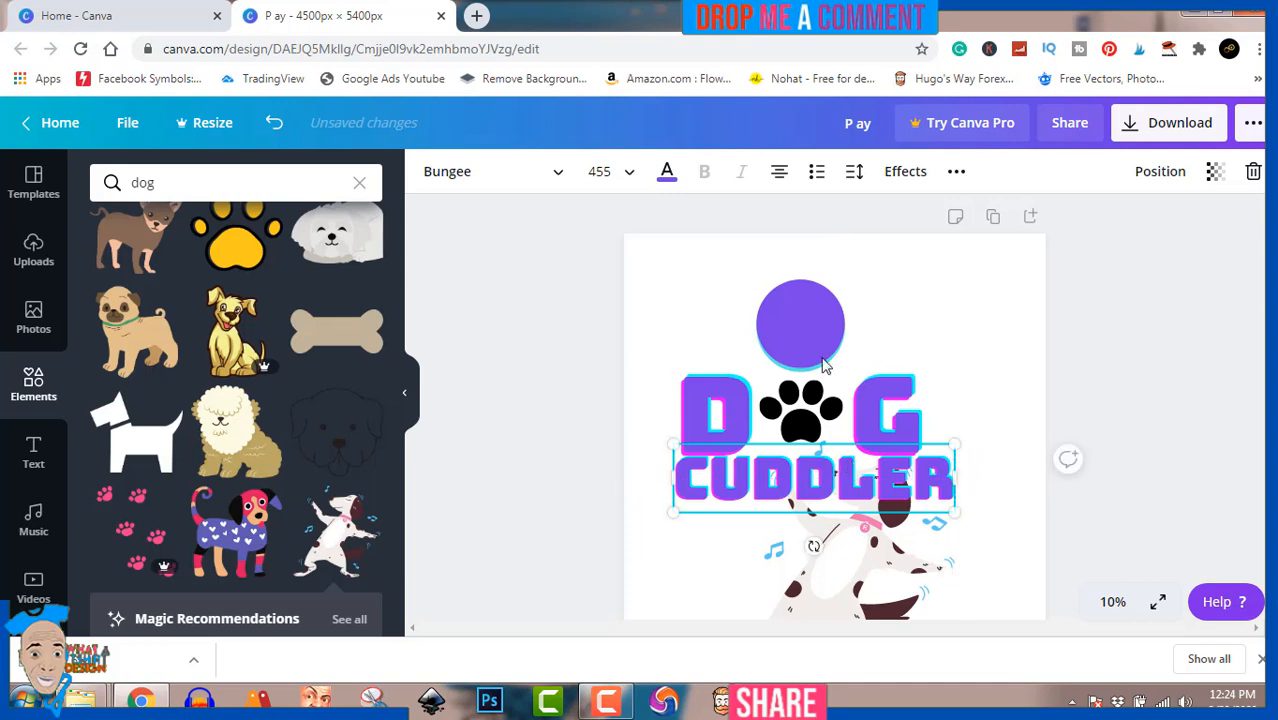
drag(805, 395, 805, 457)
Step: Center the purple circle horizontally on the page and place the turquoise circle behind it, offset slightly downward
drag(815, 333, 845, 346)
click(772, 331)
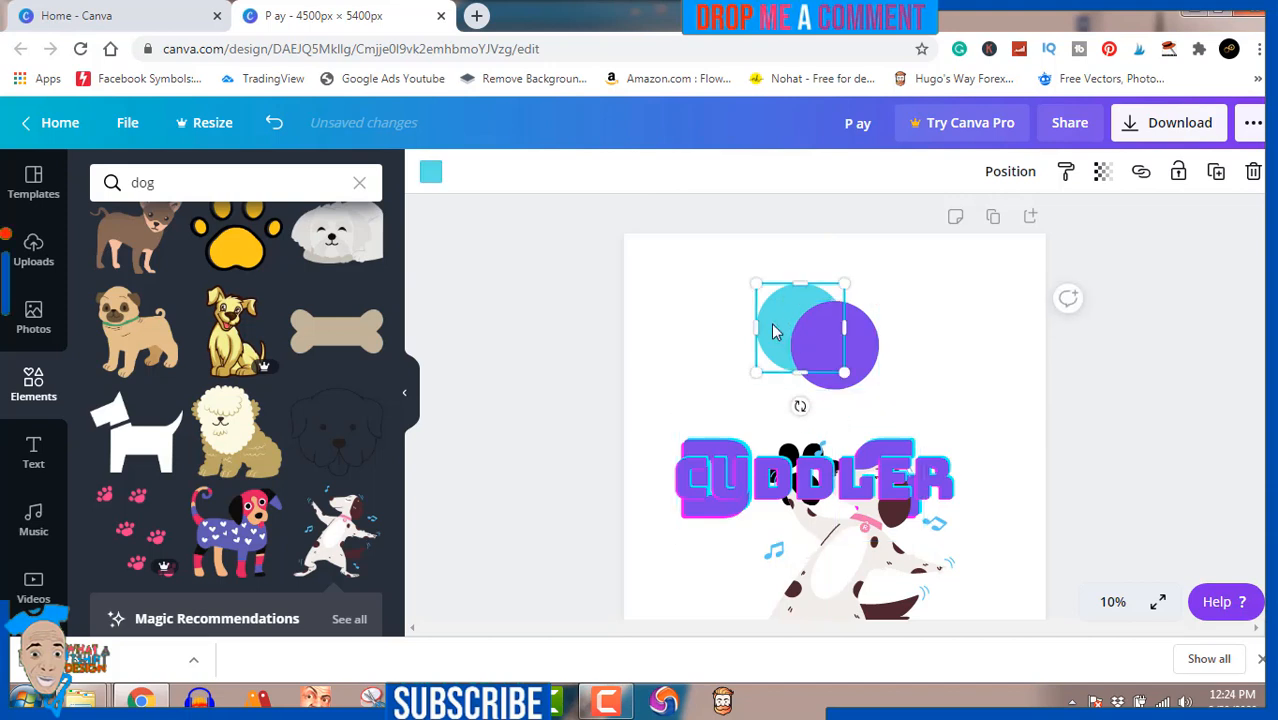
drag(807, 322, 812, 349)
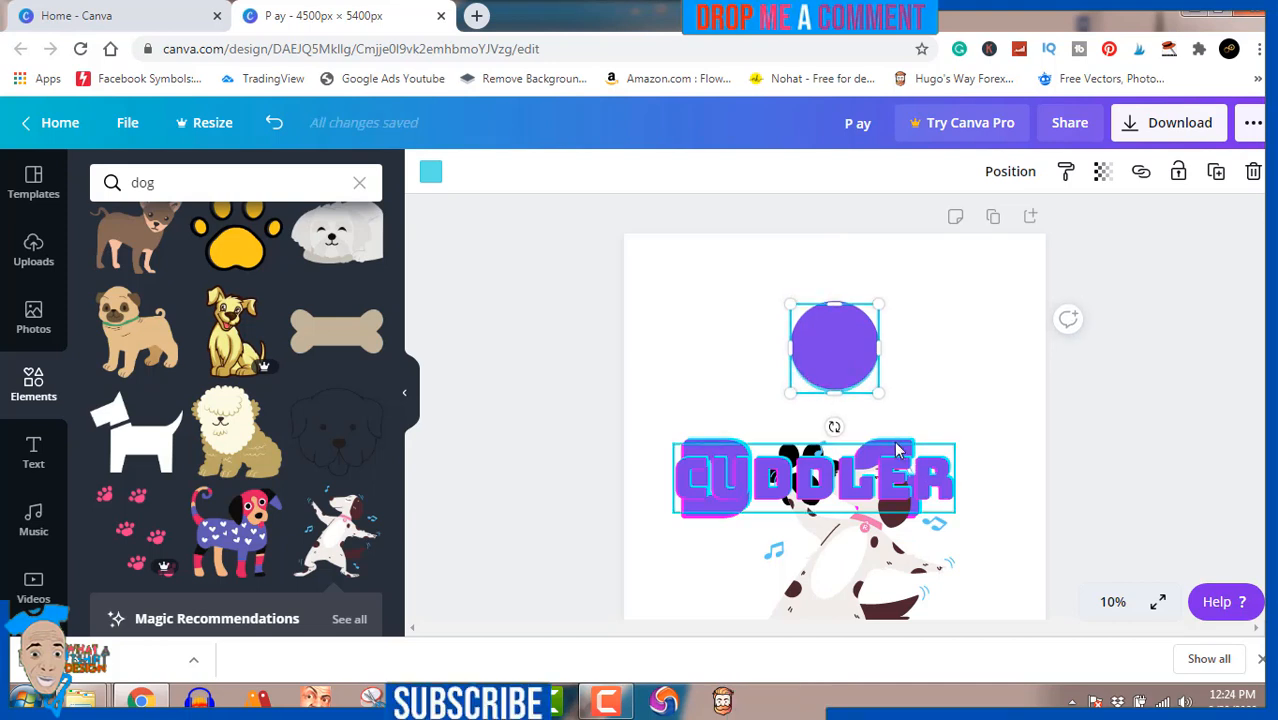
Step: Place the grouped D G lettering and paw print over the circle, and center CUDDLER directly beneath it
click(810, 482)
drag(810, 482, 802, 527)
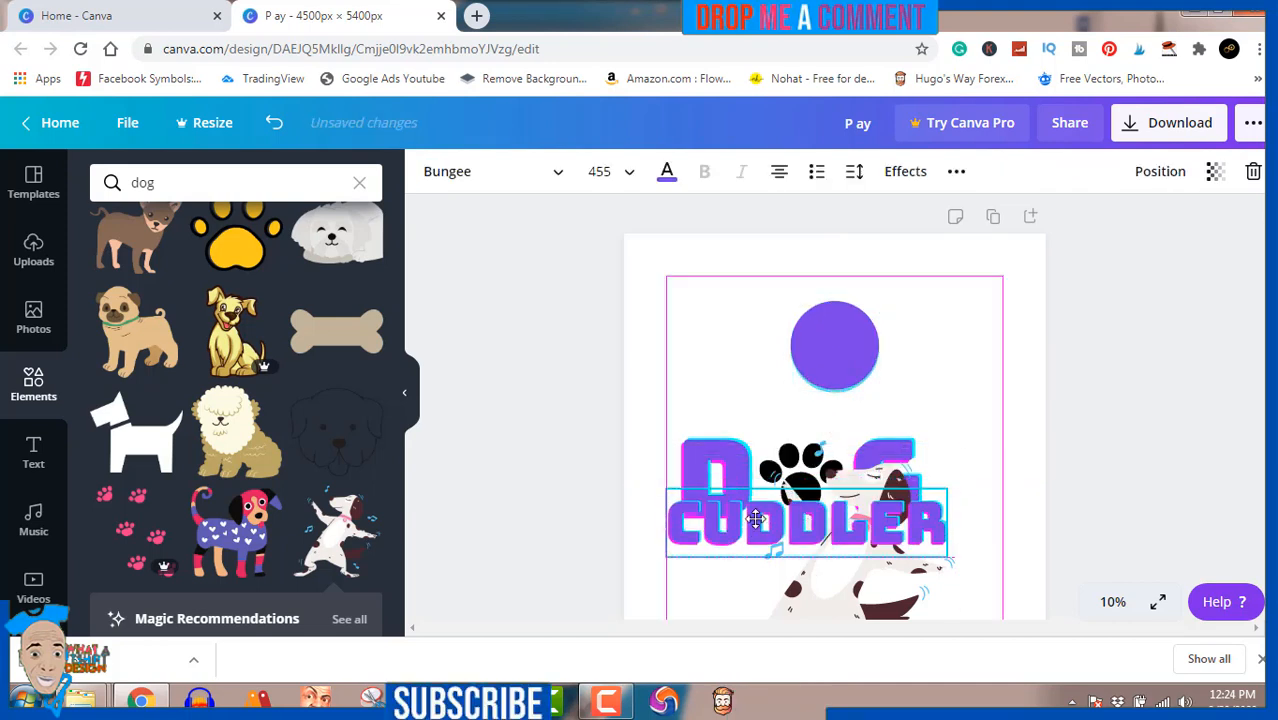
drag(727, 450, 762, 318)
click(920, 525)
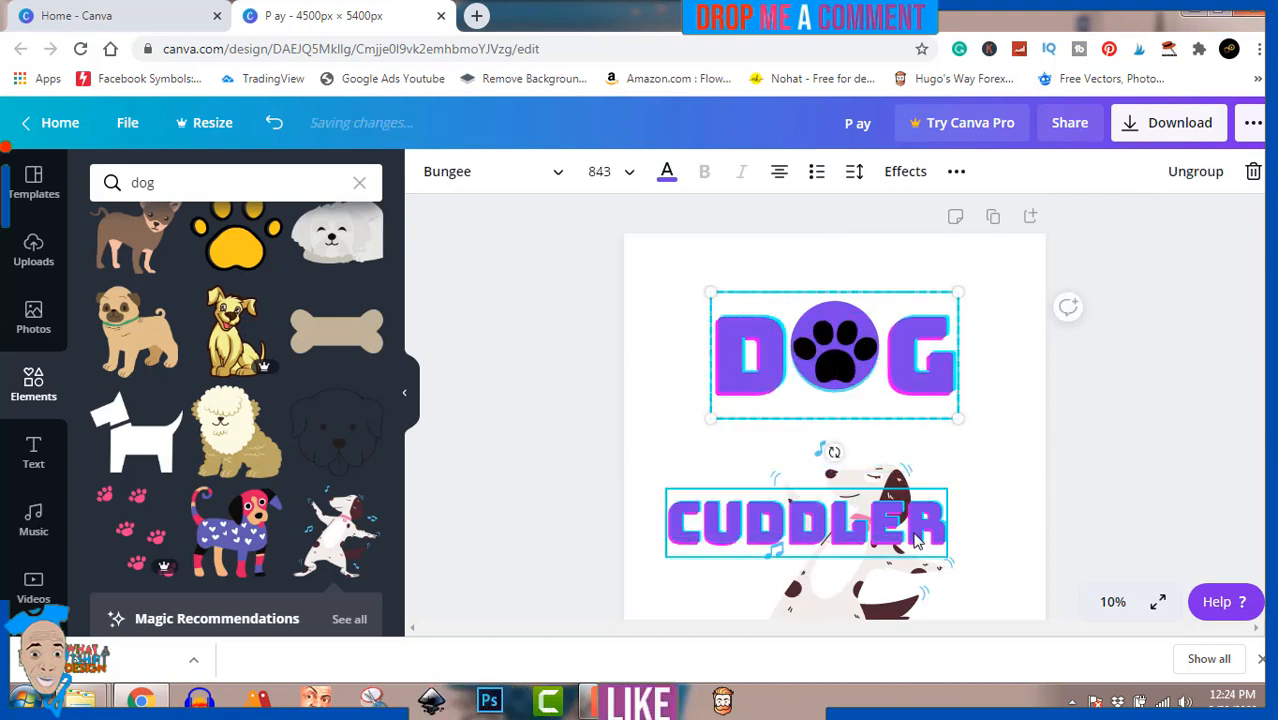
drag(929, 503, 944, 438)
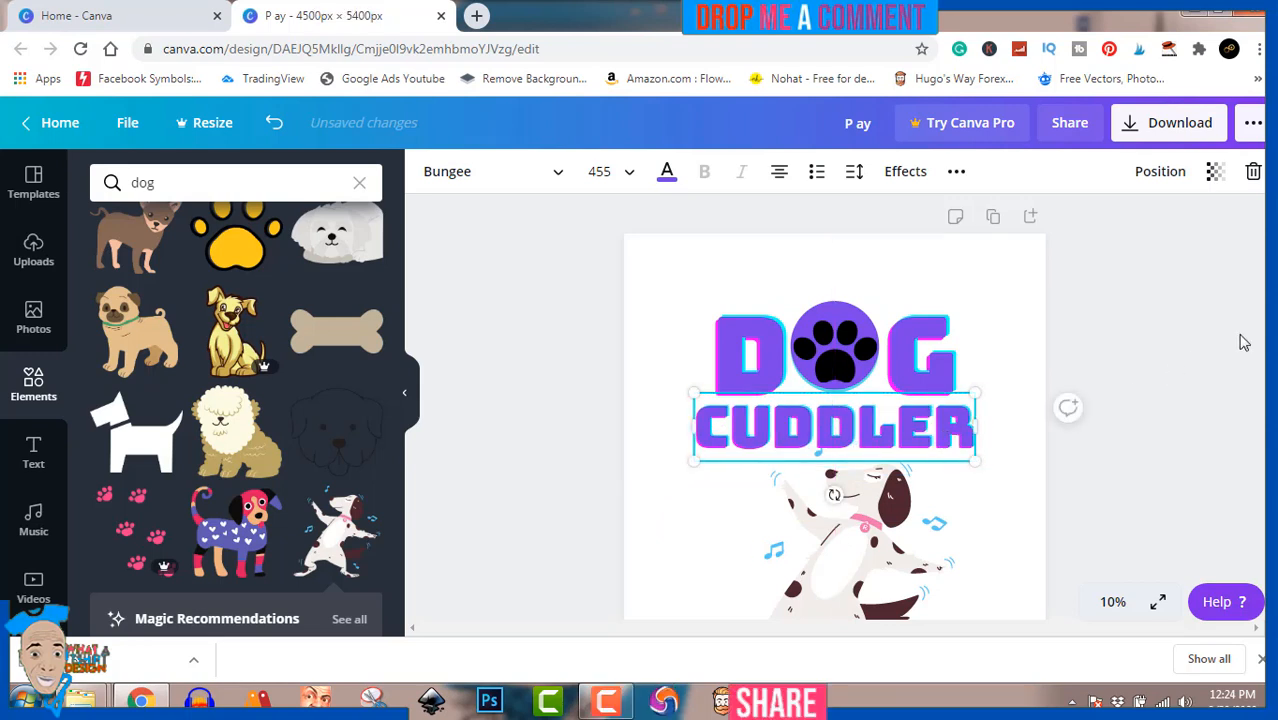
scroll(834, 420, down, 3)
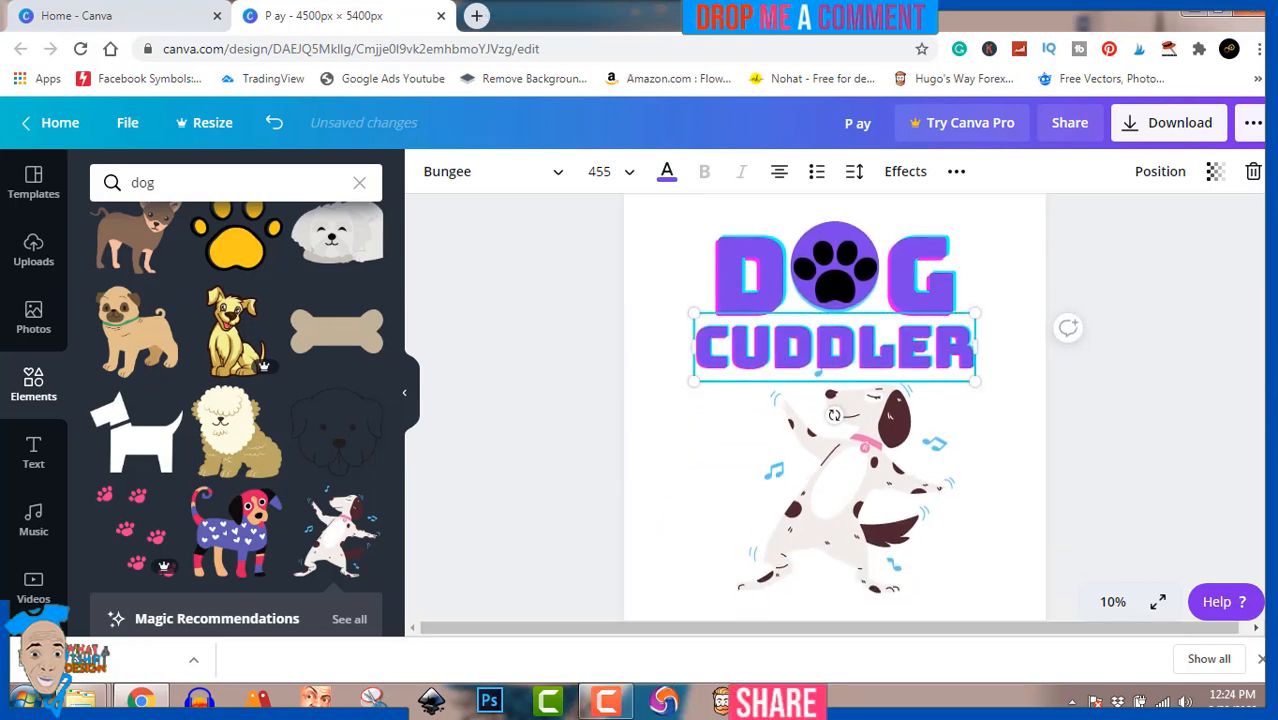
key(Escape)
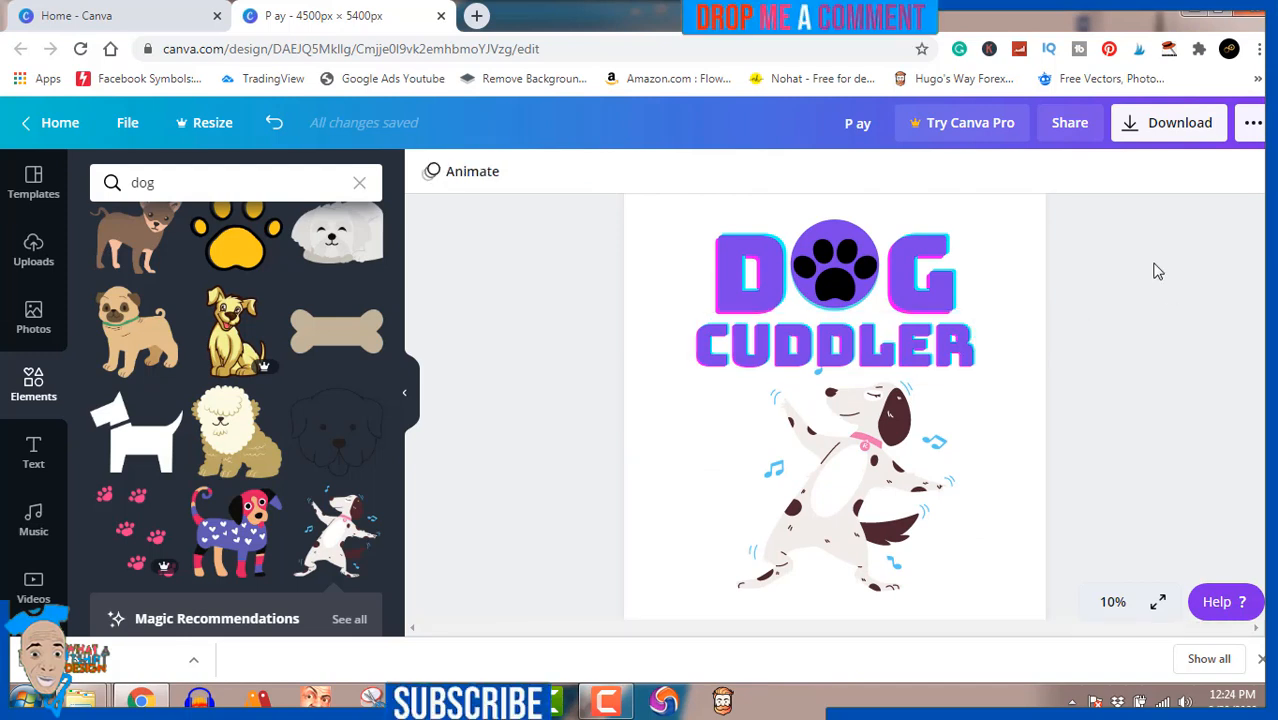
Step: Download the DOG CUDDLER design as a PNG and dismiss the post-scheduling offer
click(1166, 126)
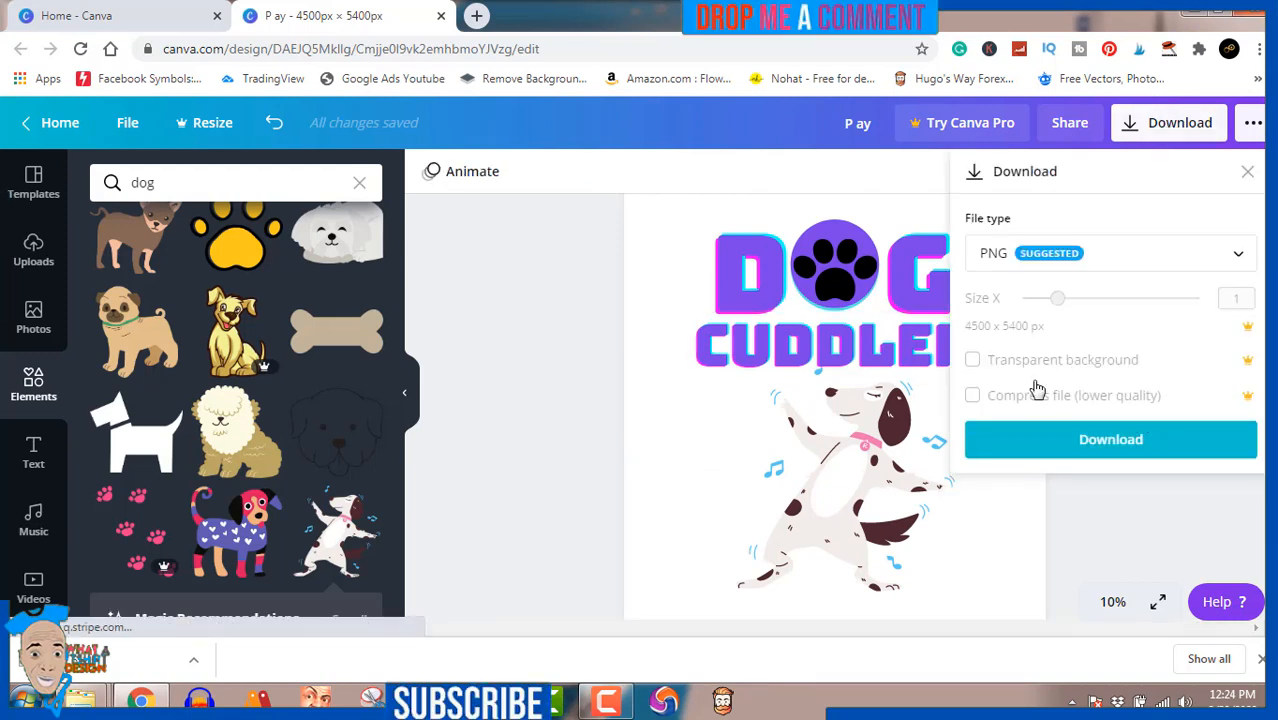
click(1152, 450)
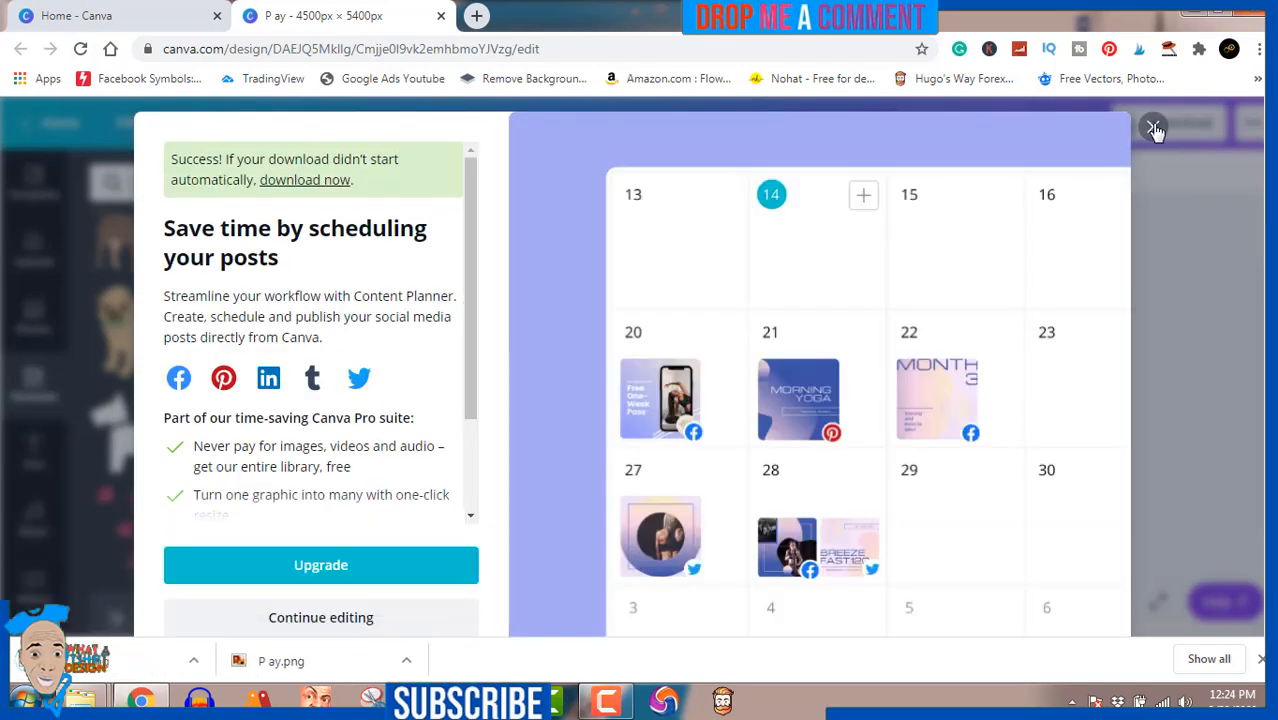
click(1153, 128)
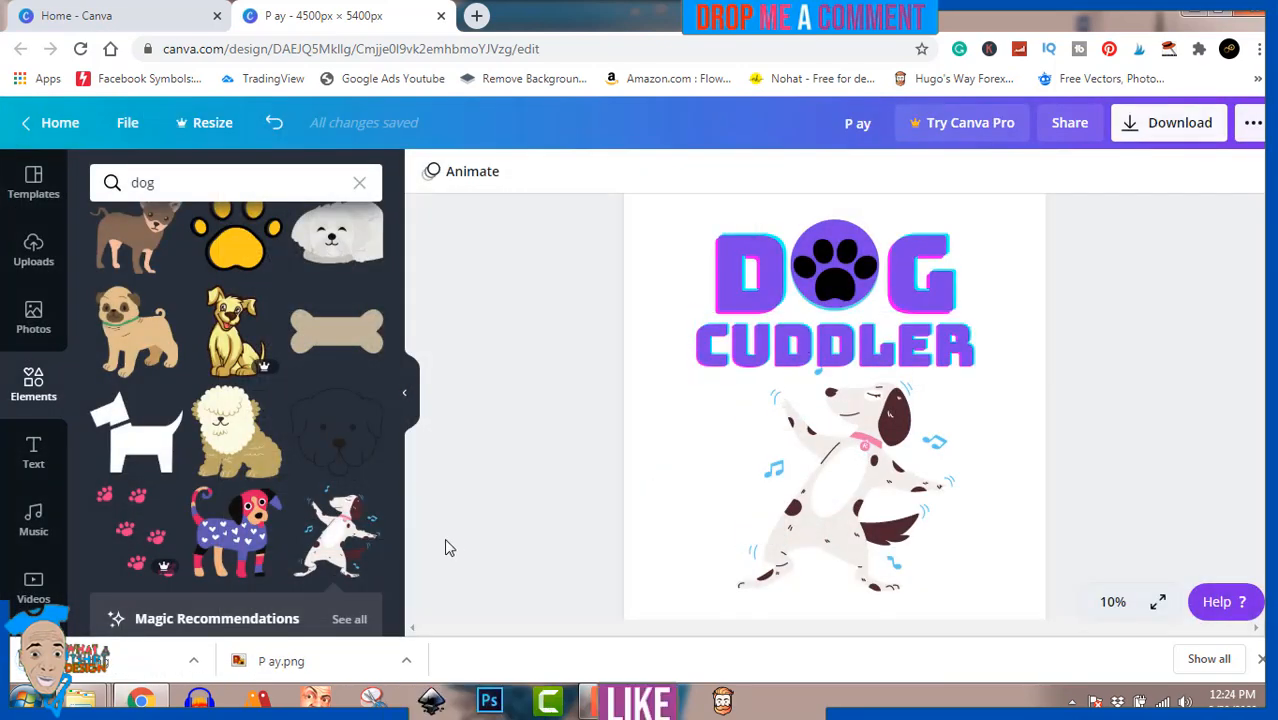
Step: Show the downloads in their folder, view the P ay (1) image at full size, and close the viewer
click(193, 660)
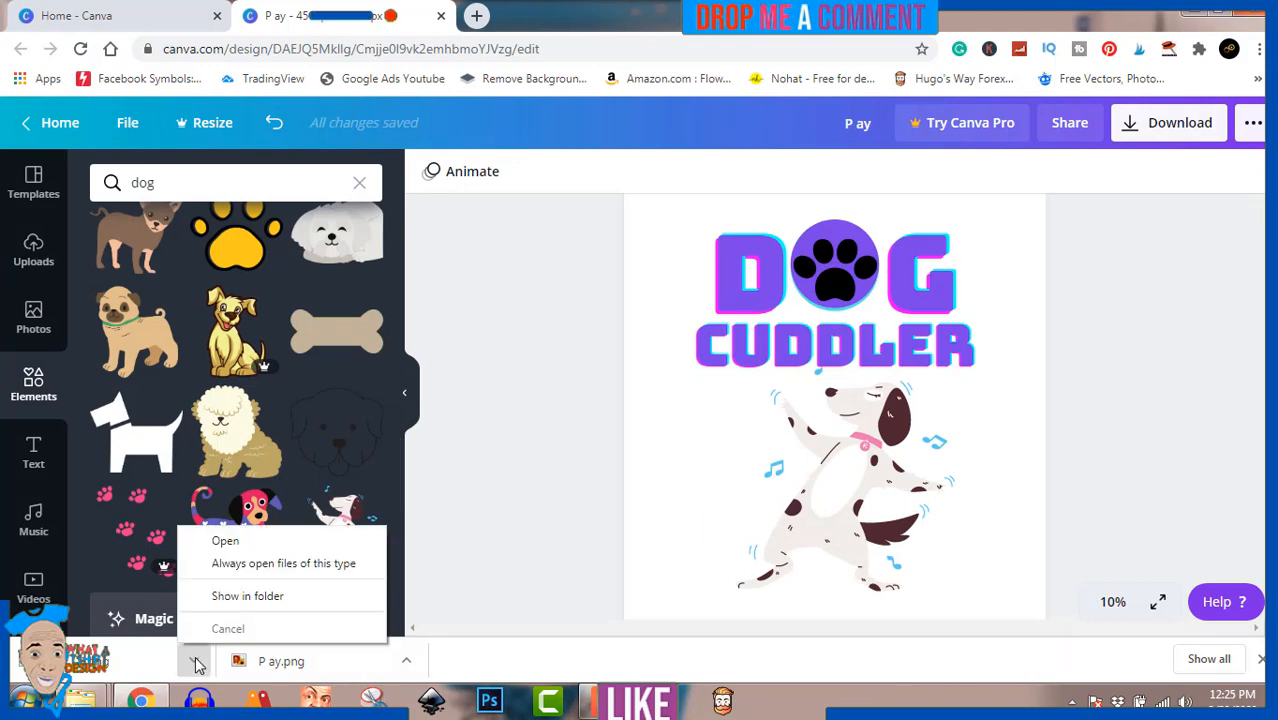
click(260, 598)
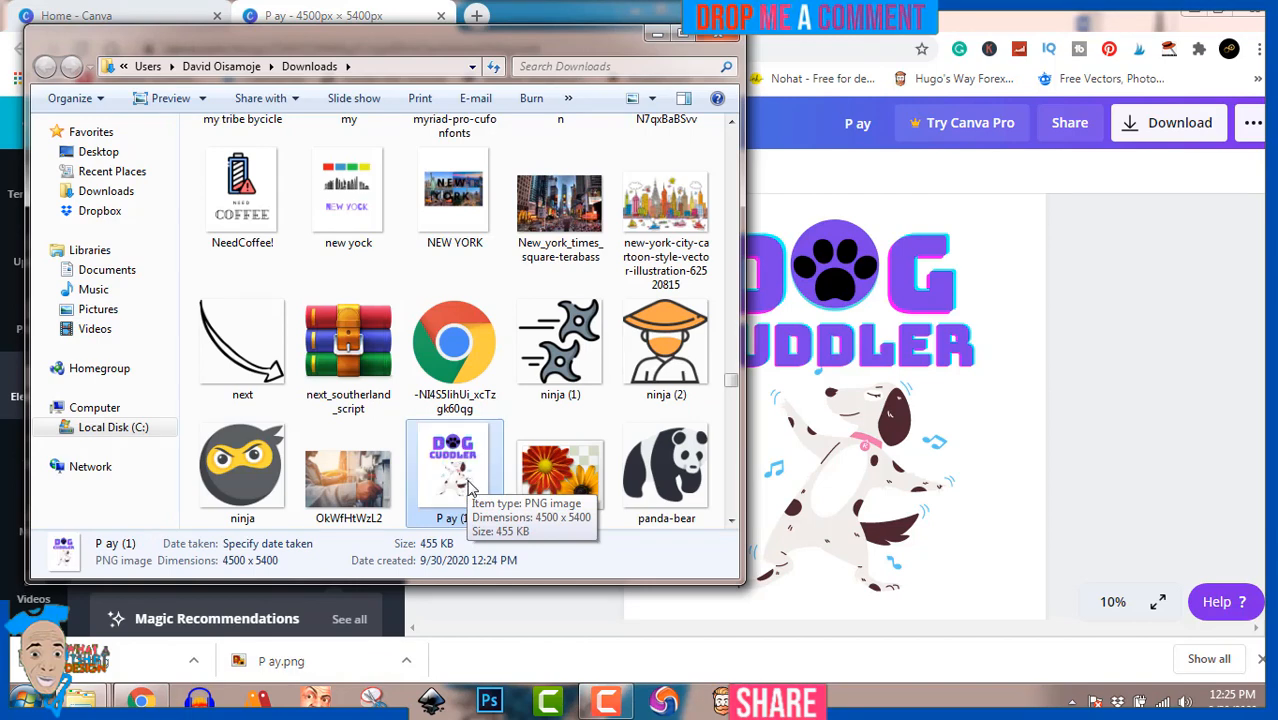
double_click(456, 478)
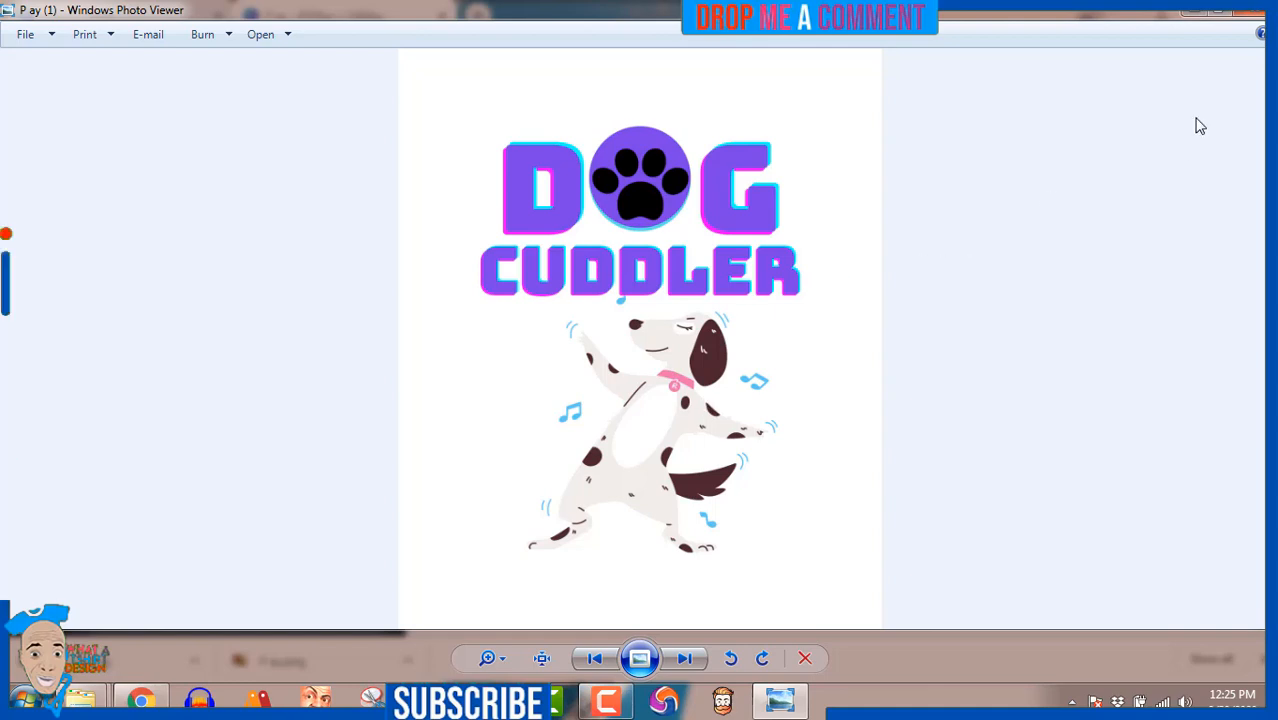
click(1250, 11)
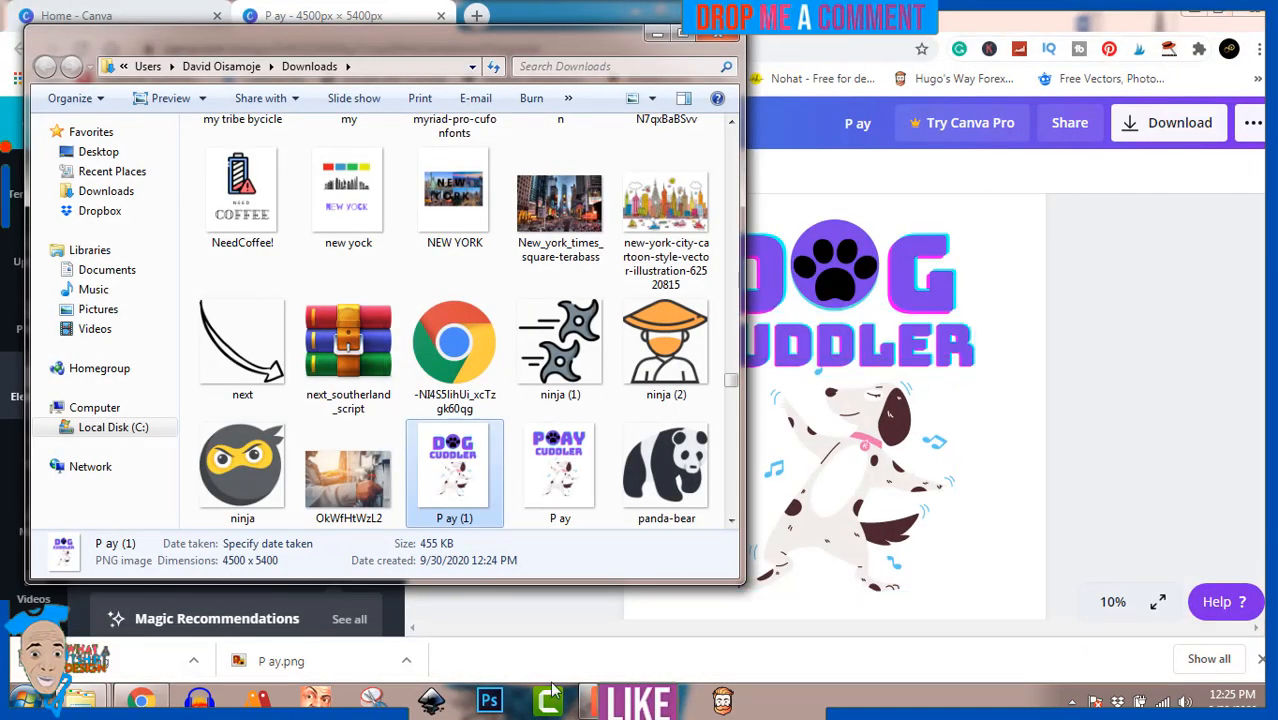
click(588, 700)
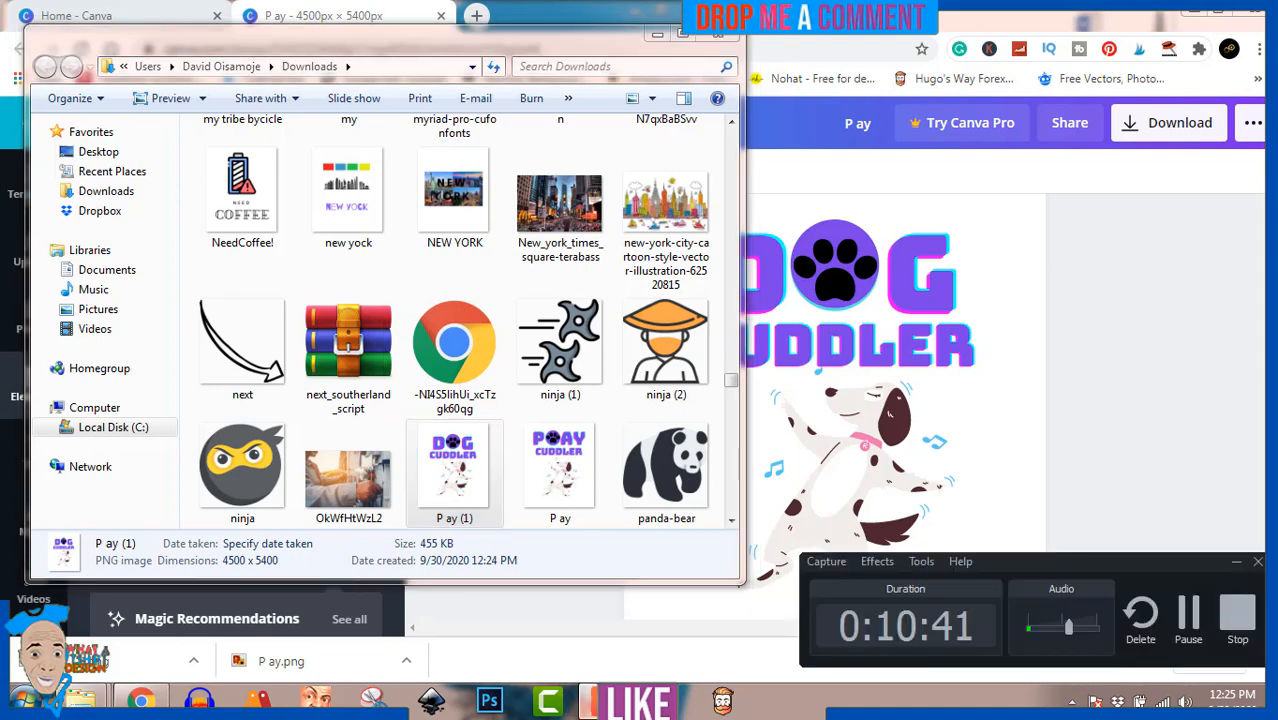
click(495, 522)
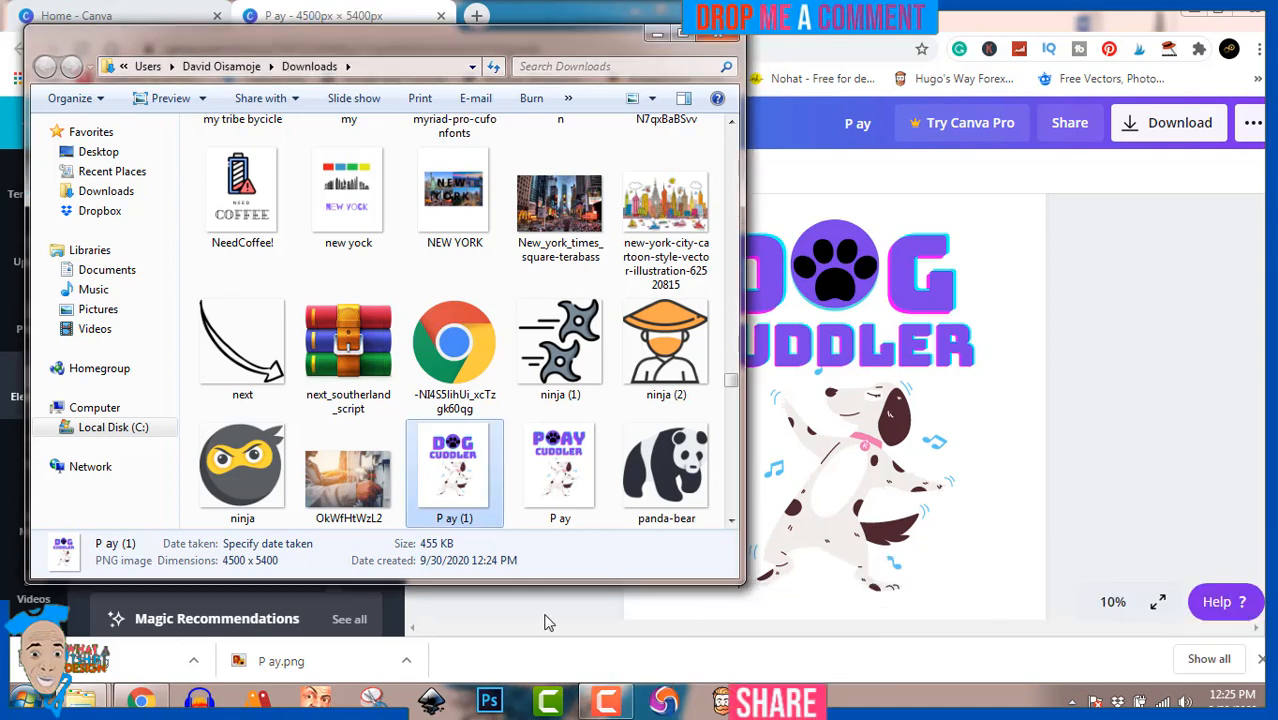
mouse_move(614, 705)
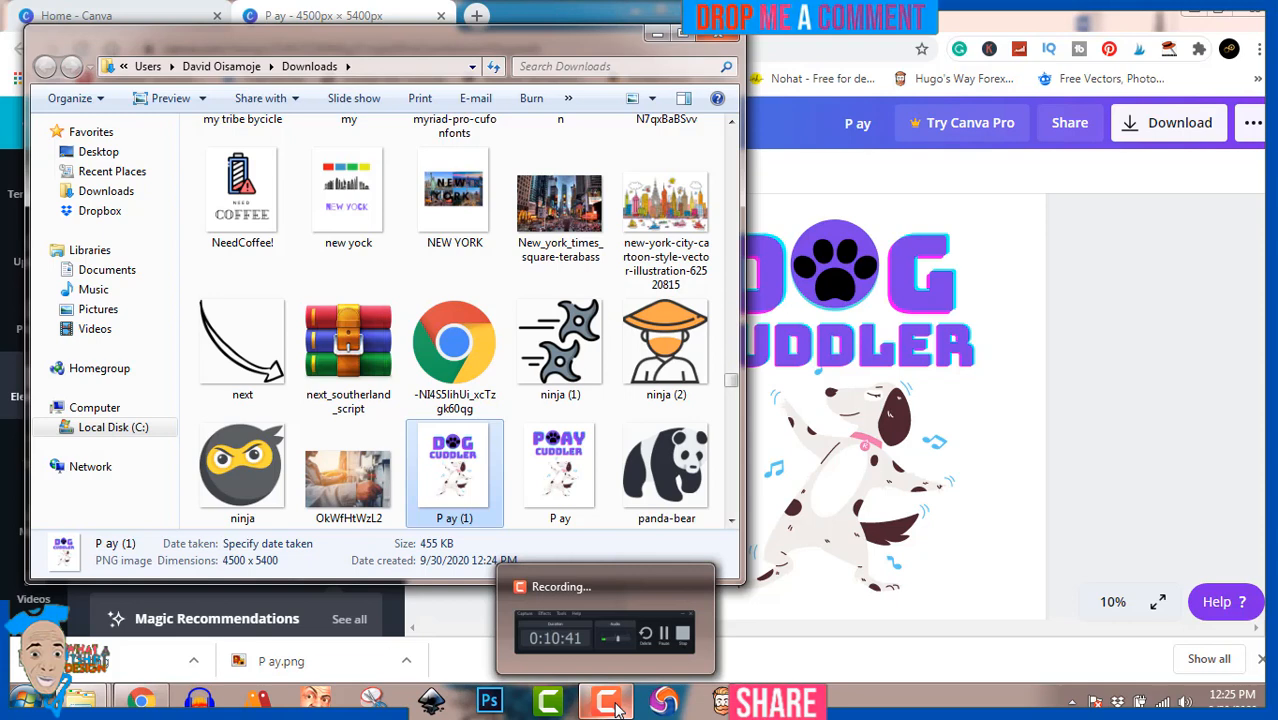
click(617, 708)
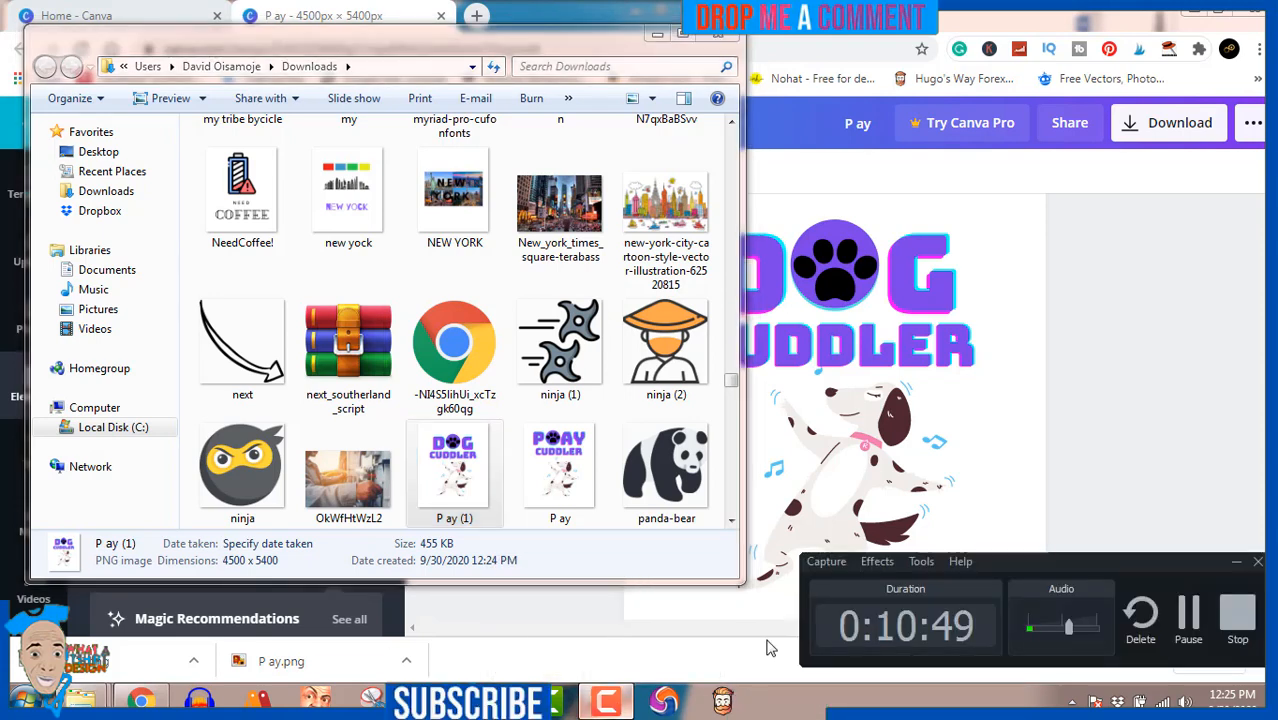
click(1238, 620)
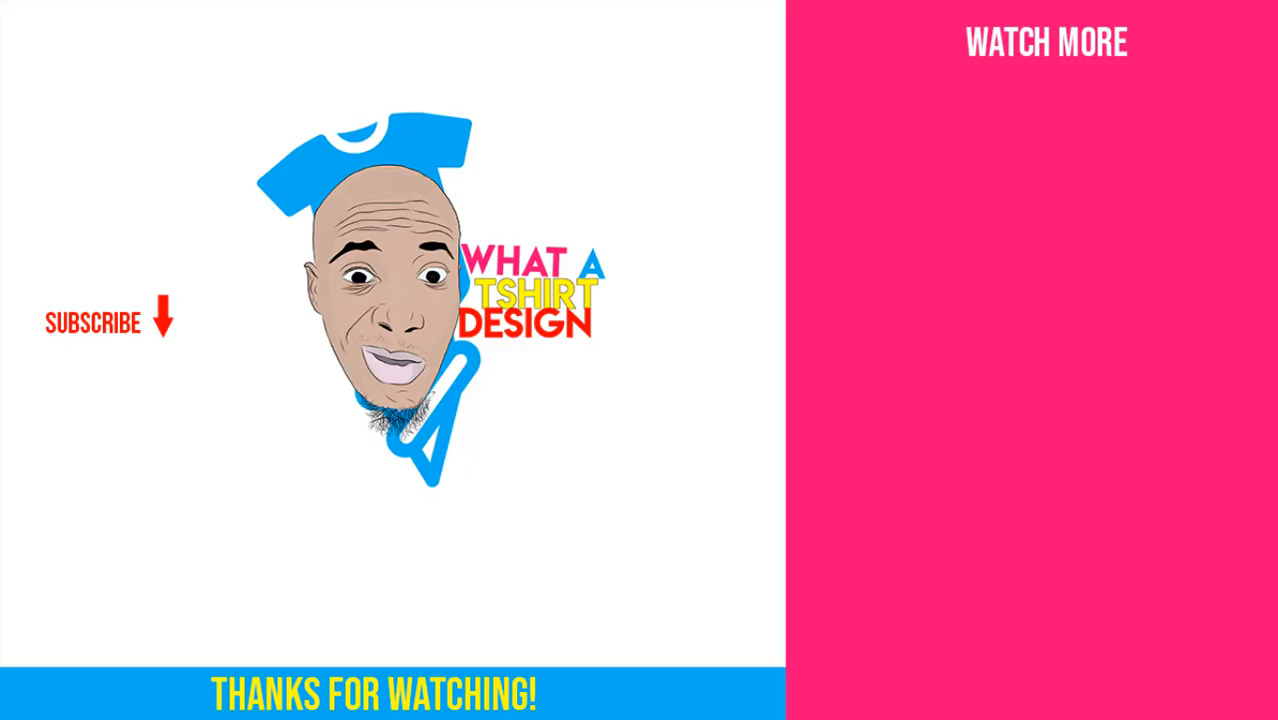